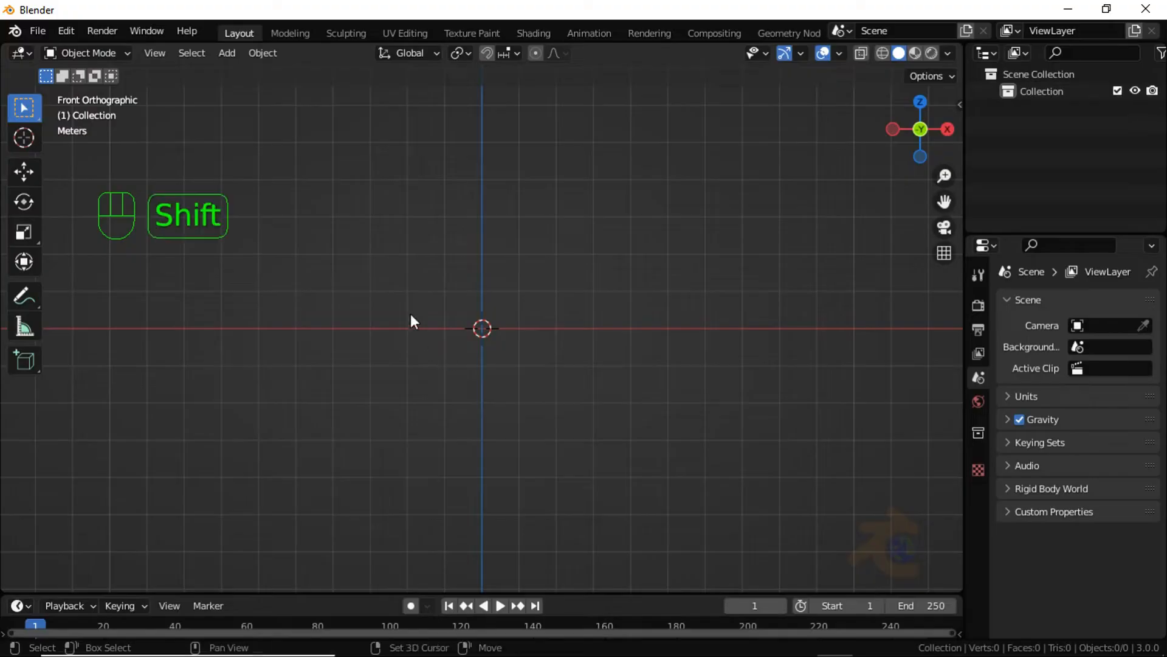
Step: Add a cube mesh at the world origin
{"action": "key", "text": "shift+a"}
{"action": "mouse_move", "coordinate": [412, 312]}
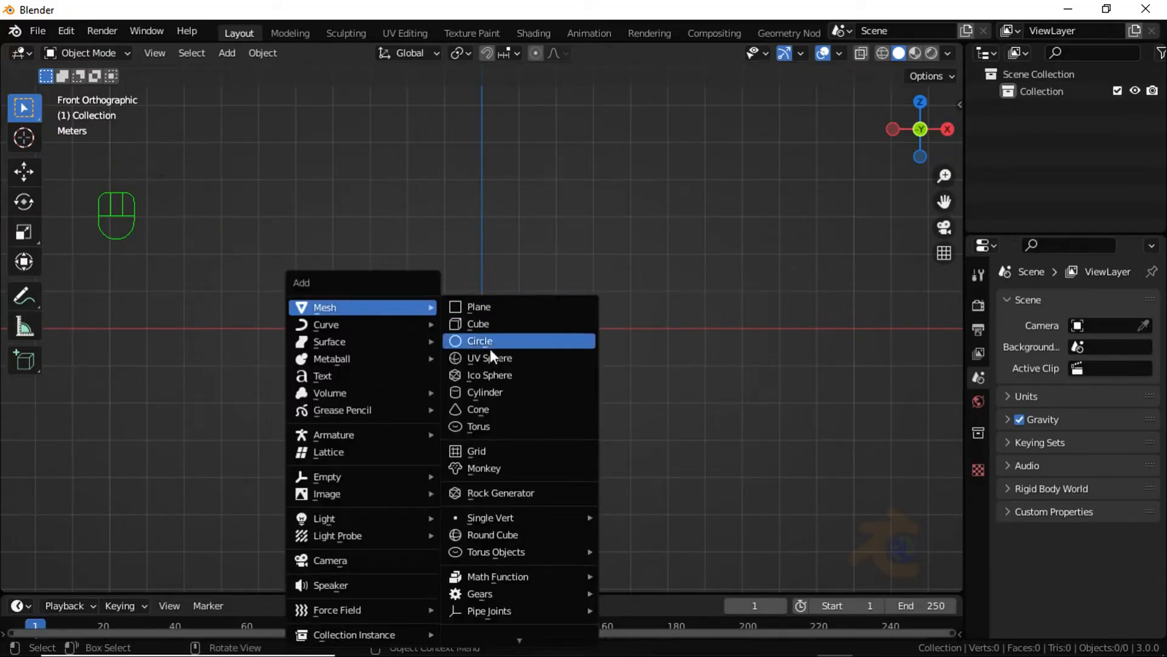
{"action": "left_click", "coordinate": [486, 326]}
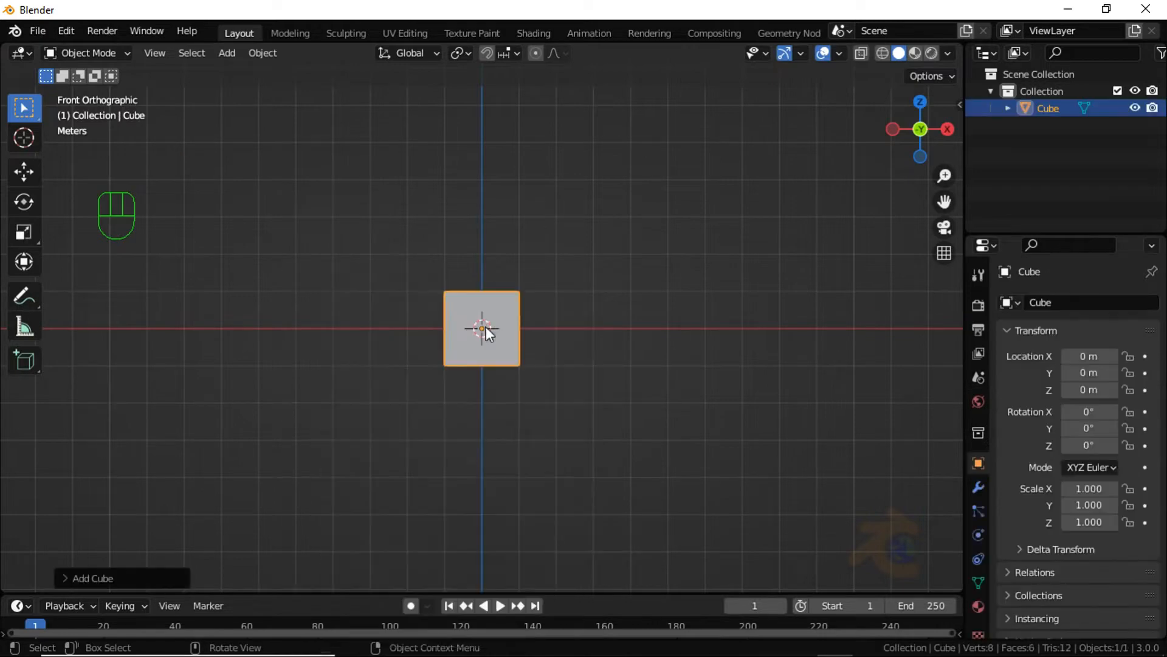
Step: Add a Subdivision Surface modifier to the cube with both viewport and render levels set to 4
{"action": "left_click", "coordinate": [978, 486]}
{"action": "left_click", "coordinate": [1040, 304]}
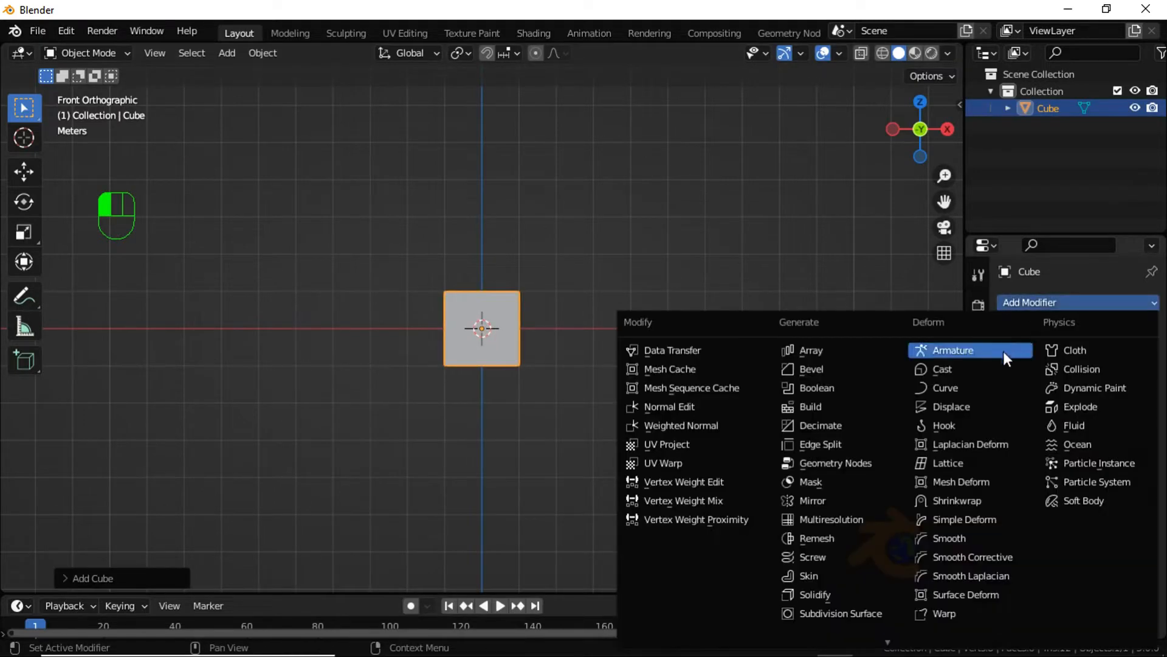
{"action": "left_click", "coordinate": [840, 612]}
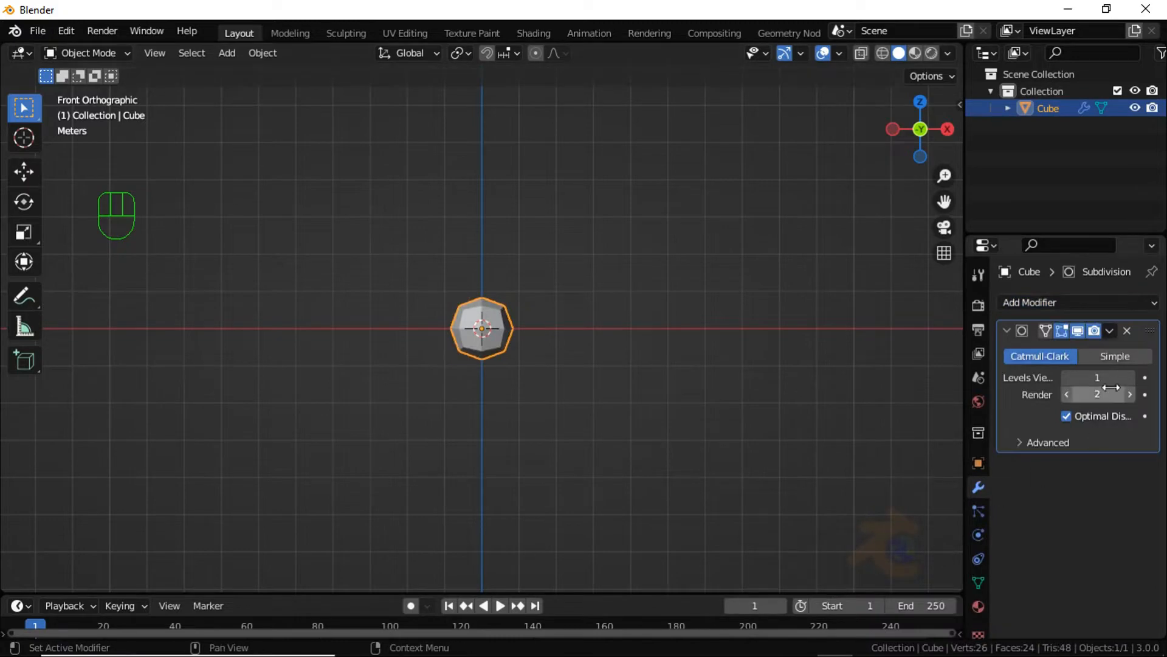
{"action": "left_click", "coordinate": [1067, 394]}
{"action": "left_click", "coordinate": [1111, 378]}
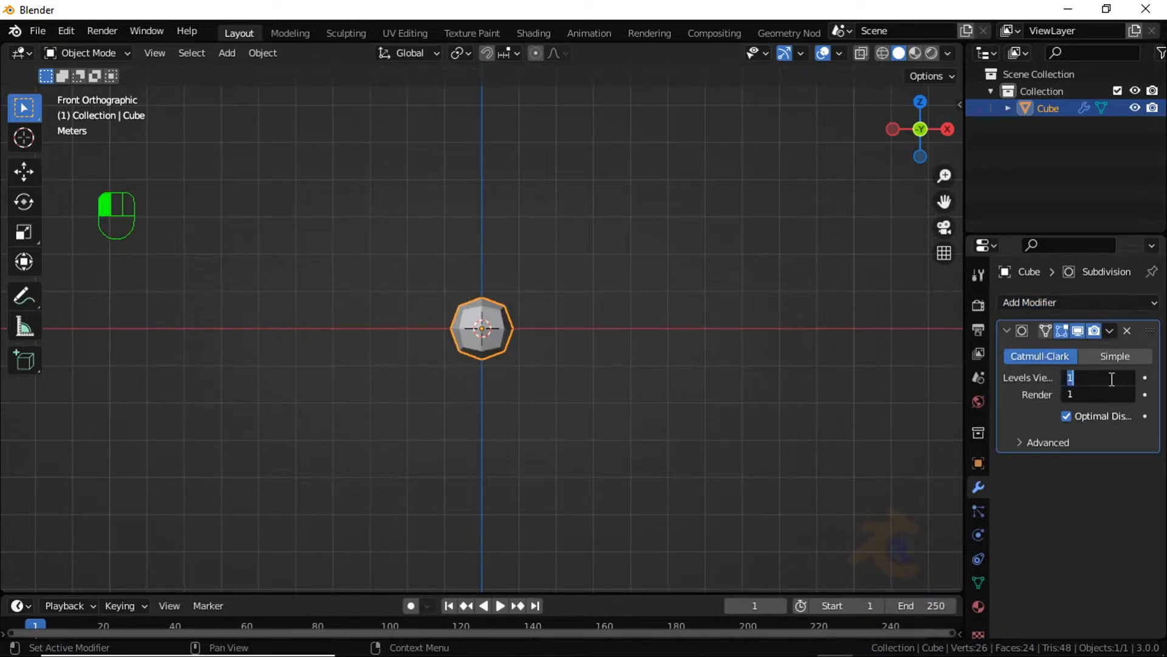
{"action": "key", "text": "Return"}
Step: Add a Cast modifier to the subdivided cube with the Sphere shape and a factor of 1
{"action": "scroll", "coordinate": [520, 380], "scroll_direction": "up", "scroll_amount": 5}
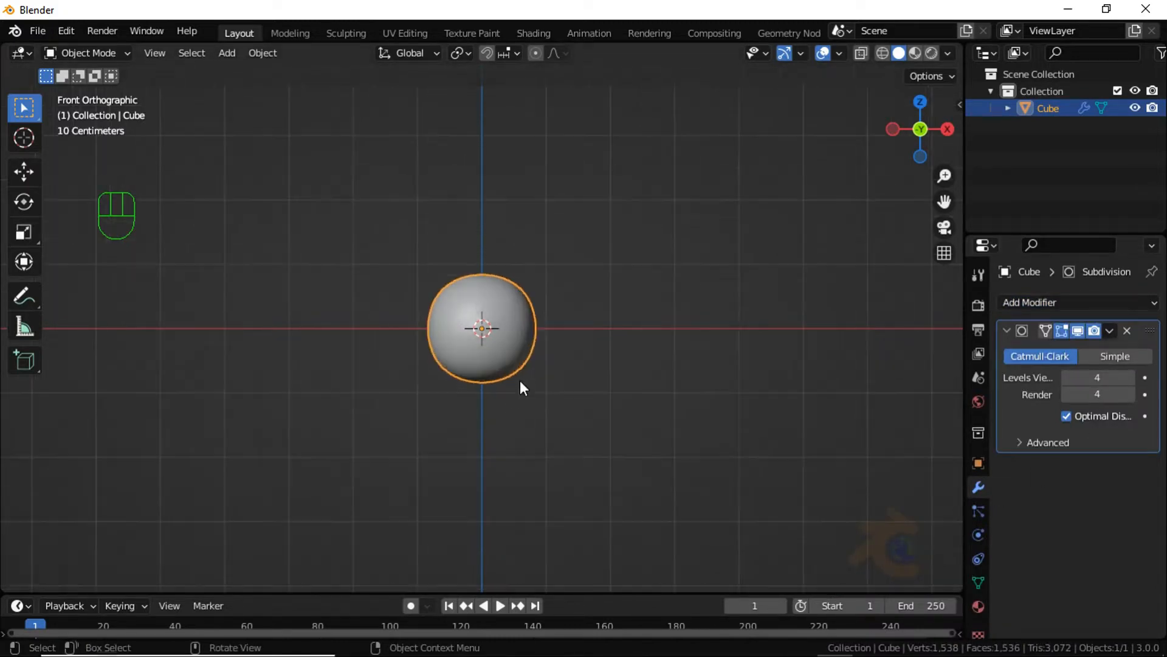
{"action": "left_click", "coordinate": [1072, 304]}
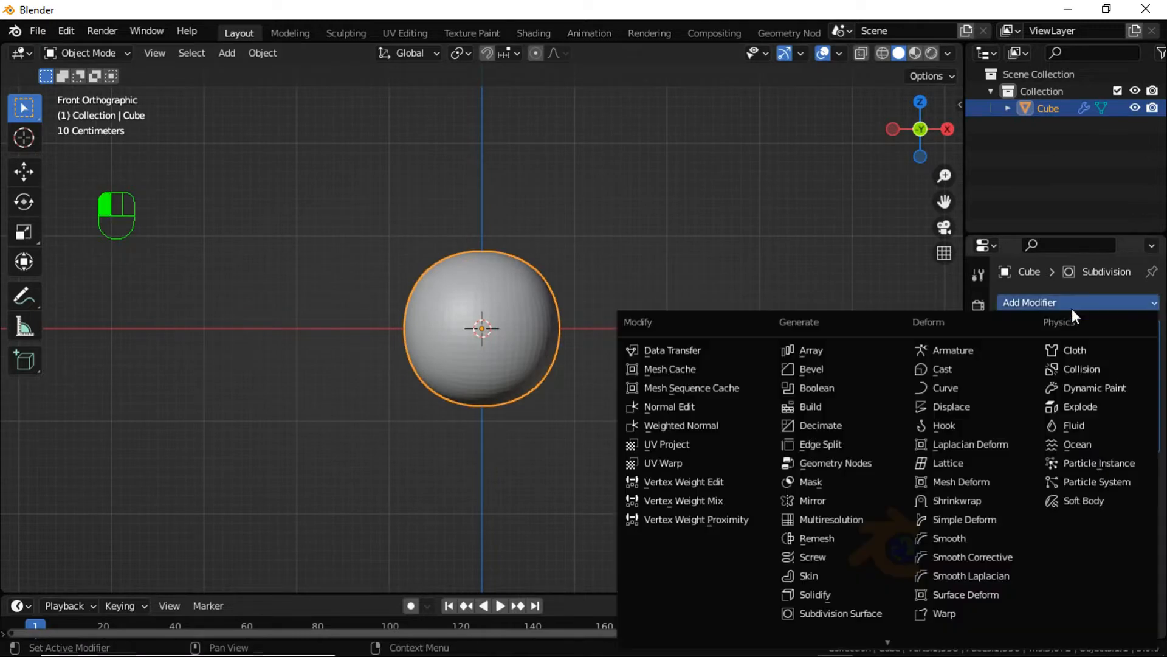
{"action": "left_click", "coordinate": [1001, 367]}
{"action": "left_click", "coordinate": [1110, 534]}
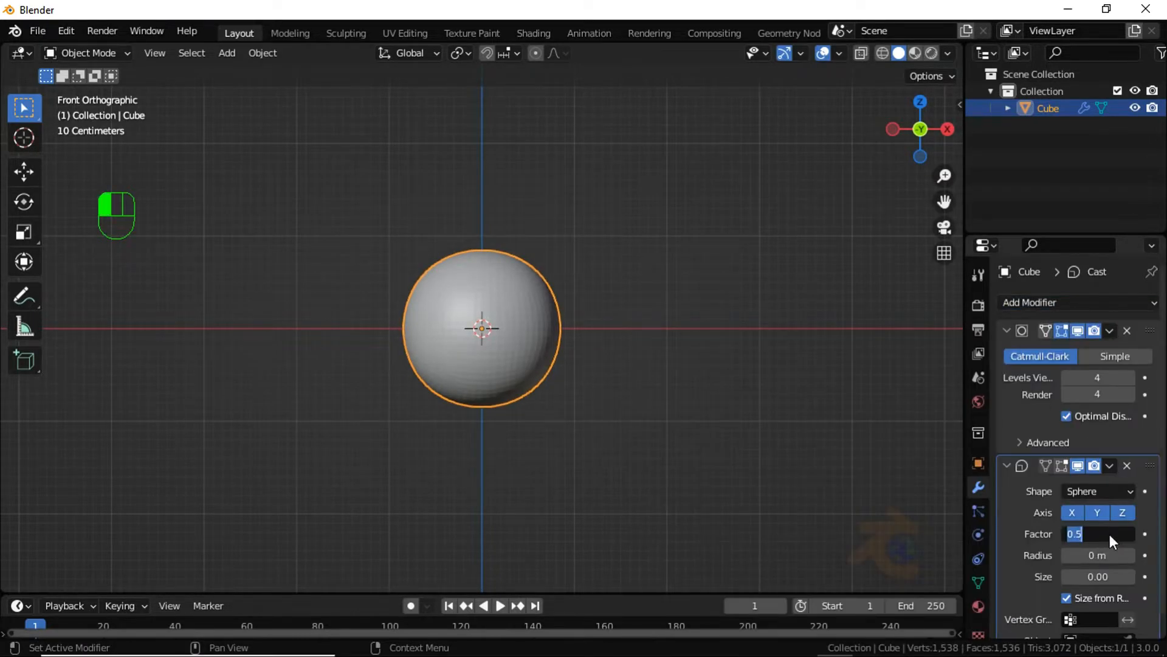
{"action": "type", "text": "1"}
{"action": "key", "text": "Return"}
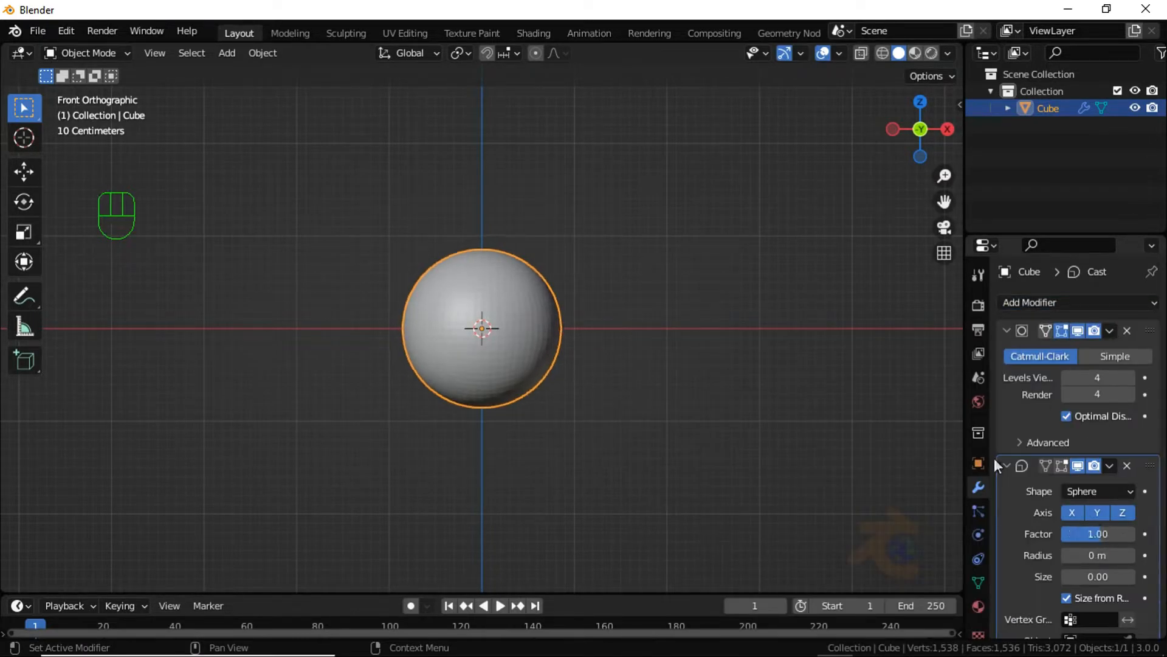
Step: Shade the rounded cube smooth and apply its Subdivision and Cast modifiers
{"action": "right_click", "coordinate": [579, 279]}
{"action": "left_click", "coordinate": [579, 279]}
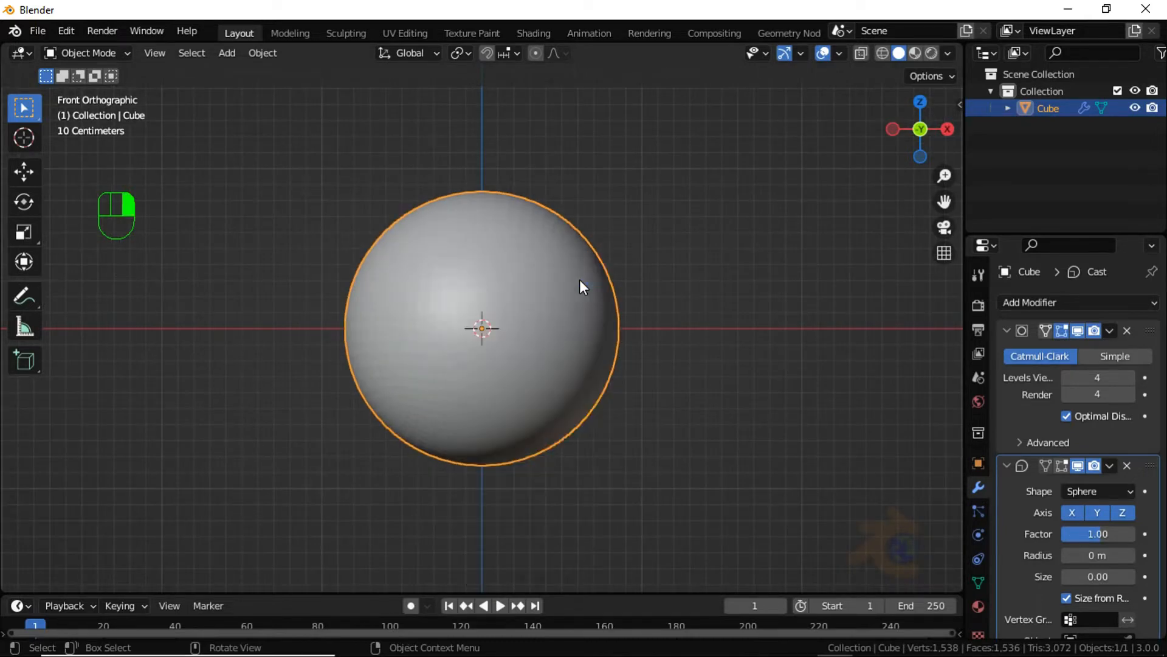
{"action": "left_click", "coordinate": [1034, 385]}
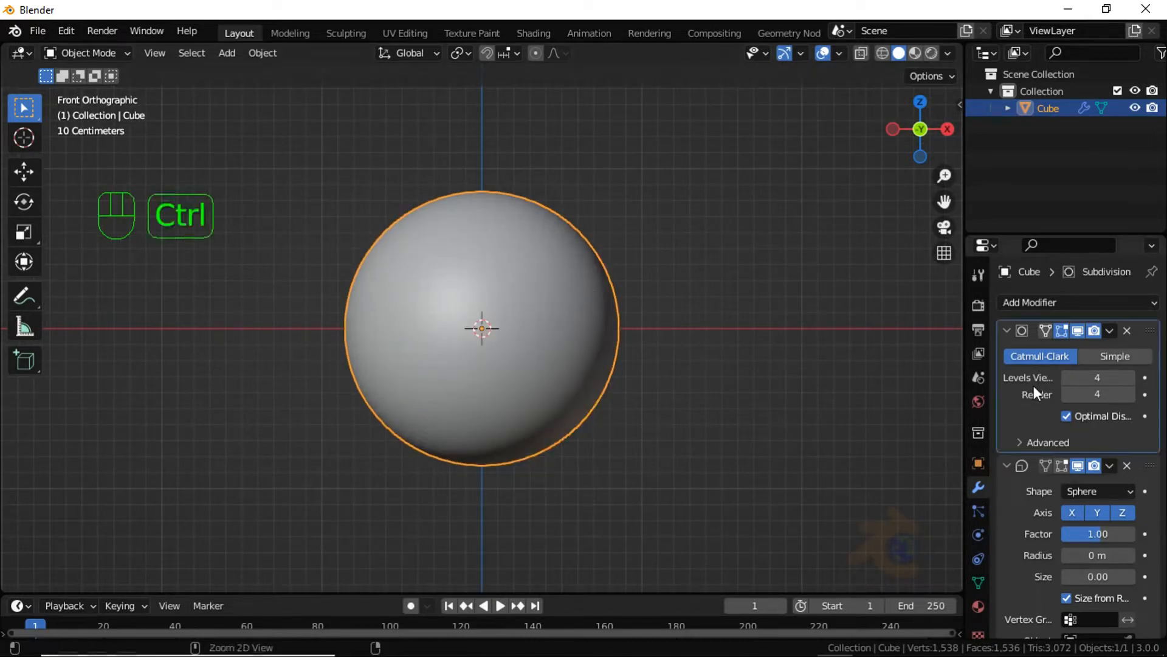
{"action": "key", "text": "ctrl+a"}
{"action": "key", "text": "ctrl+a"}
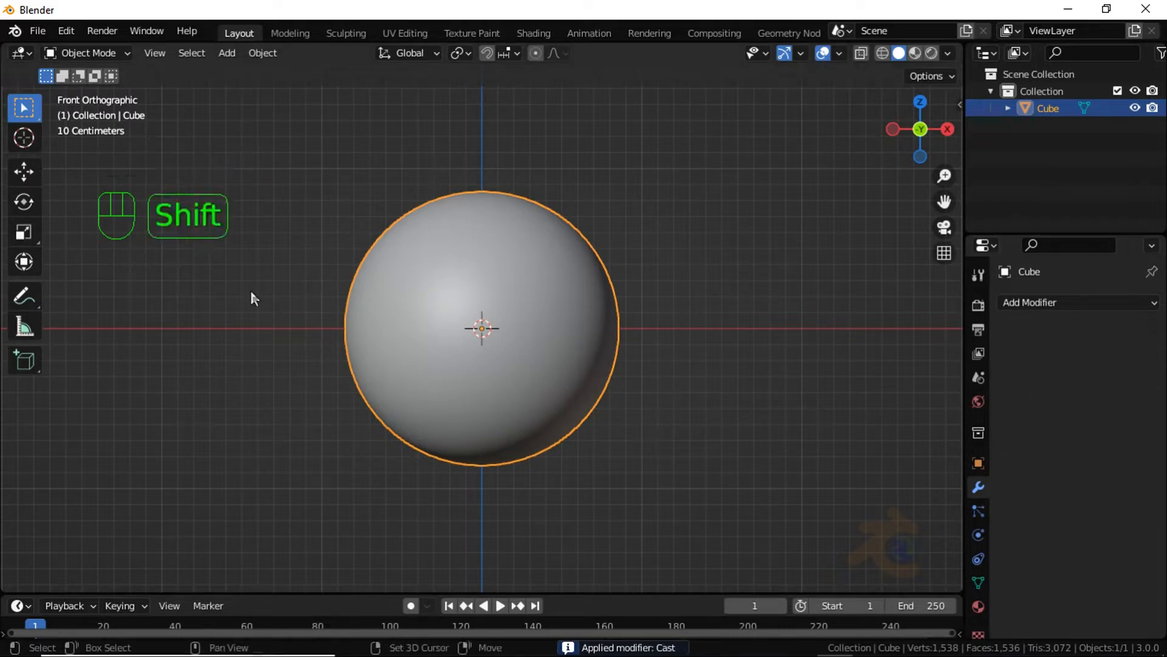
Step: Add a smooth-shaded UV sphere at the origin and switch the viewport to wireframe display
{"action": "key", "text": "shift+a"}
{"action": "mouse_move", "coordinate": [257, 290]}
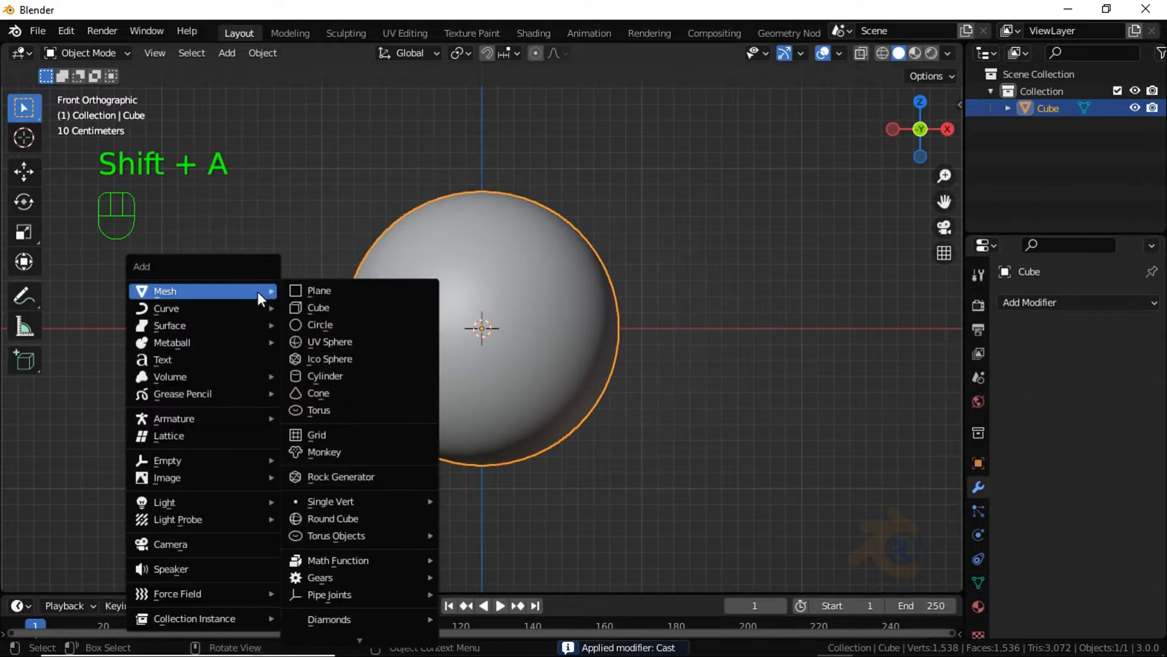
{"action": "left_click", "coordinate": [337, 343]}
{"action": "key", "text": "shift+z"}
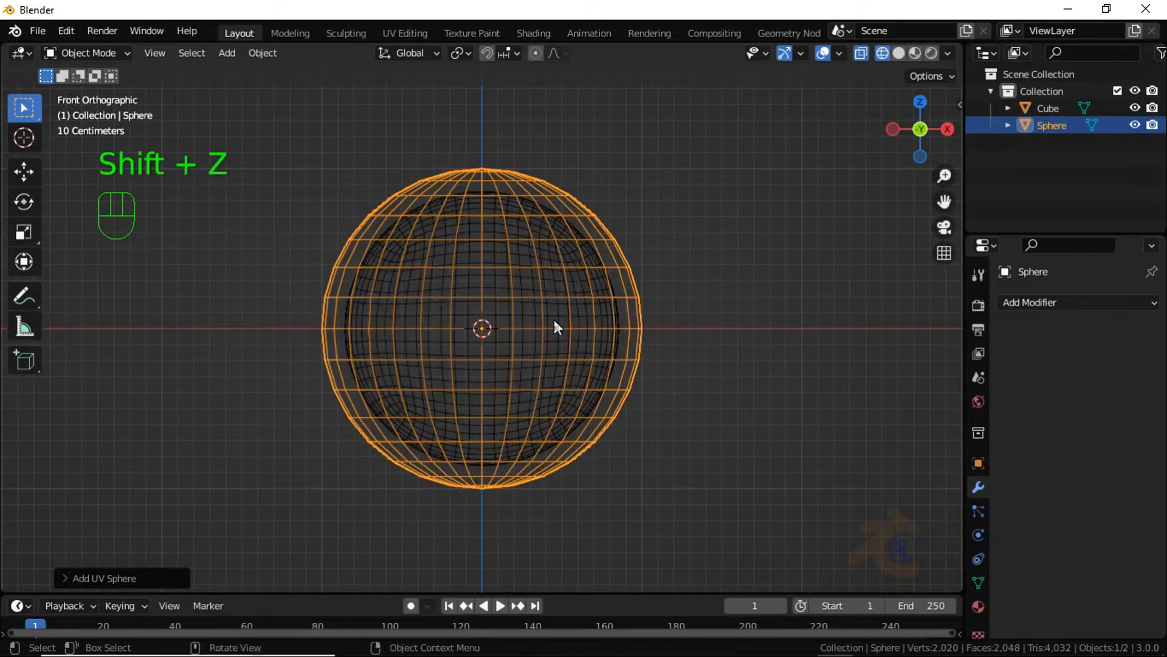
{"action": "right_click", "coordinate": [563, 244]}
{"action": "left_click", "coordinate": [563, 244]}
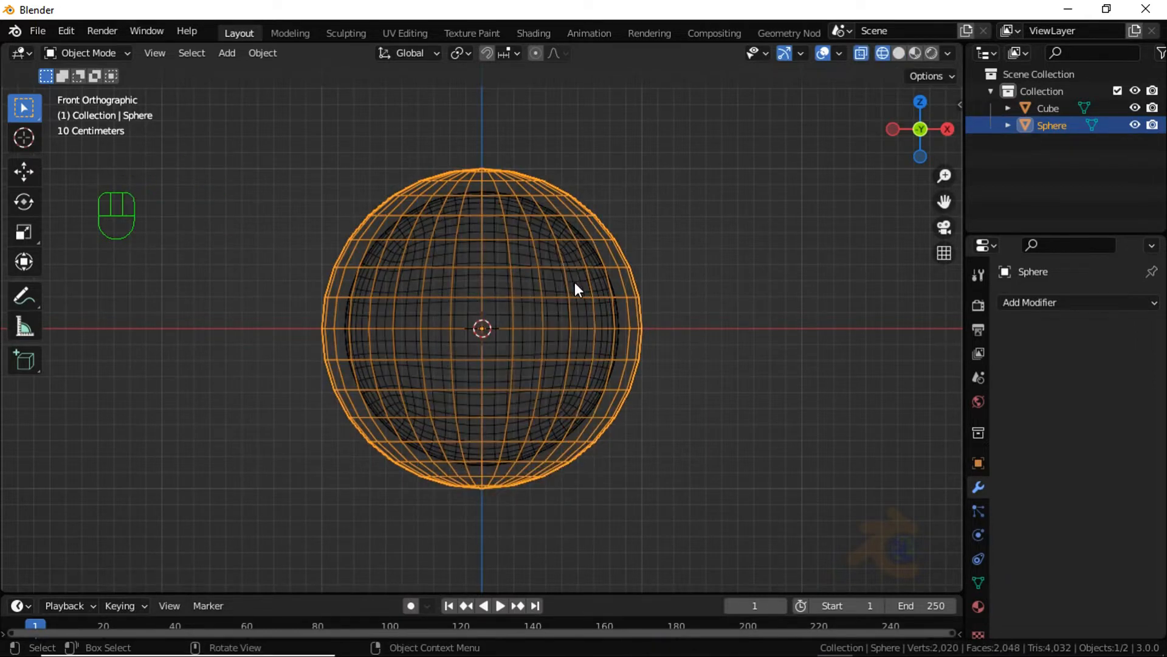
Step: In Edit Mode with edge selection, rip the UV sphere along the fourth horizontal edge loop below its top pole, keeping the edges in place
{"action": "left_click", "coordinate": [113, 54]}
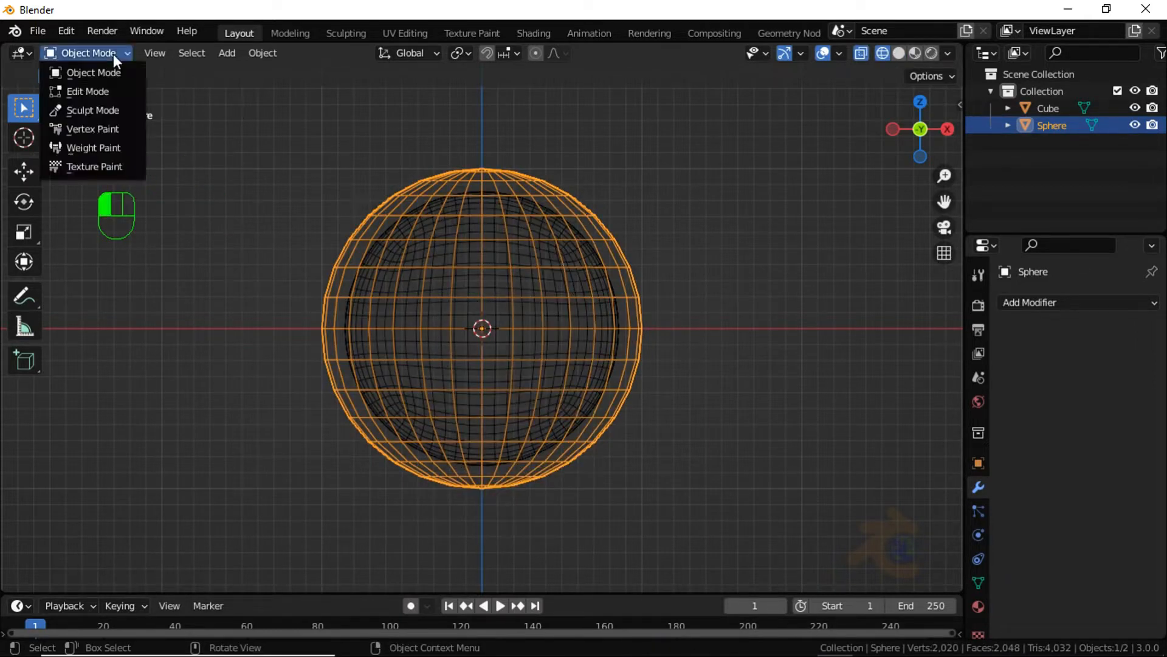
{"action": "left_click", "coordinate": [114, 88]}
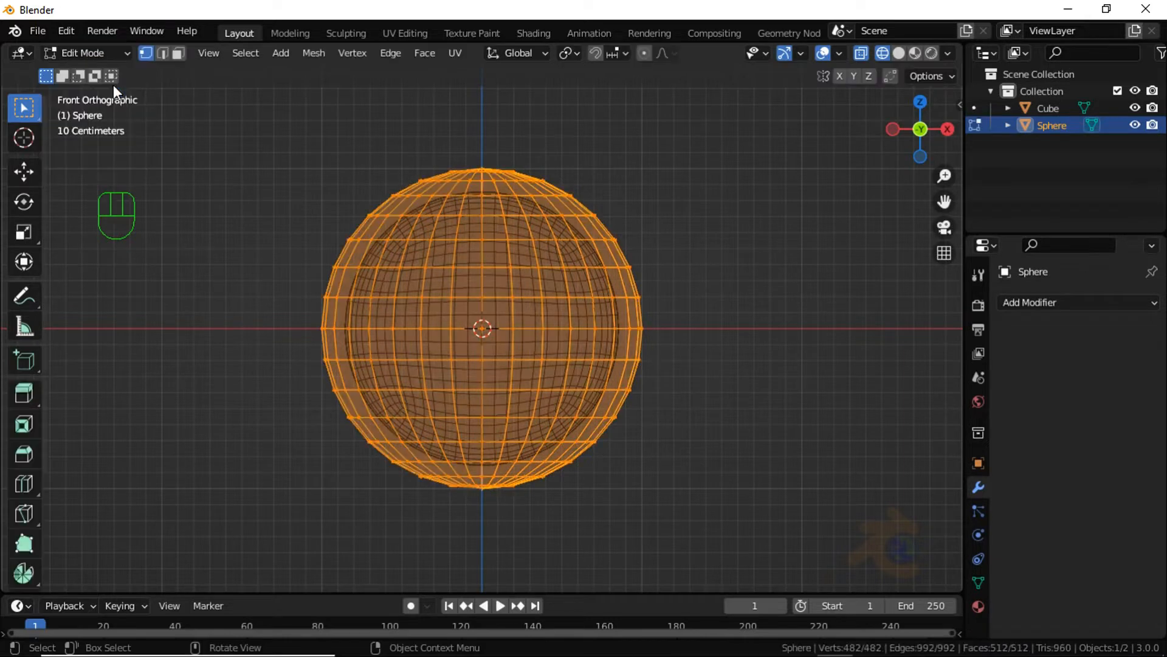
{"action": "left_click", "coordinate": [162, 52]}
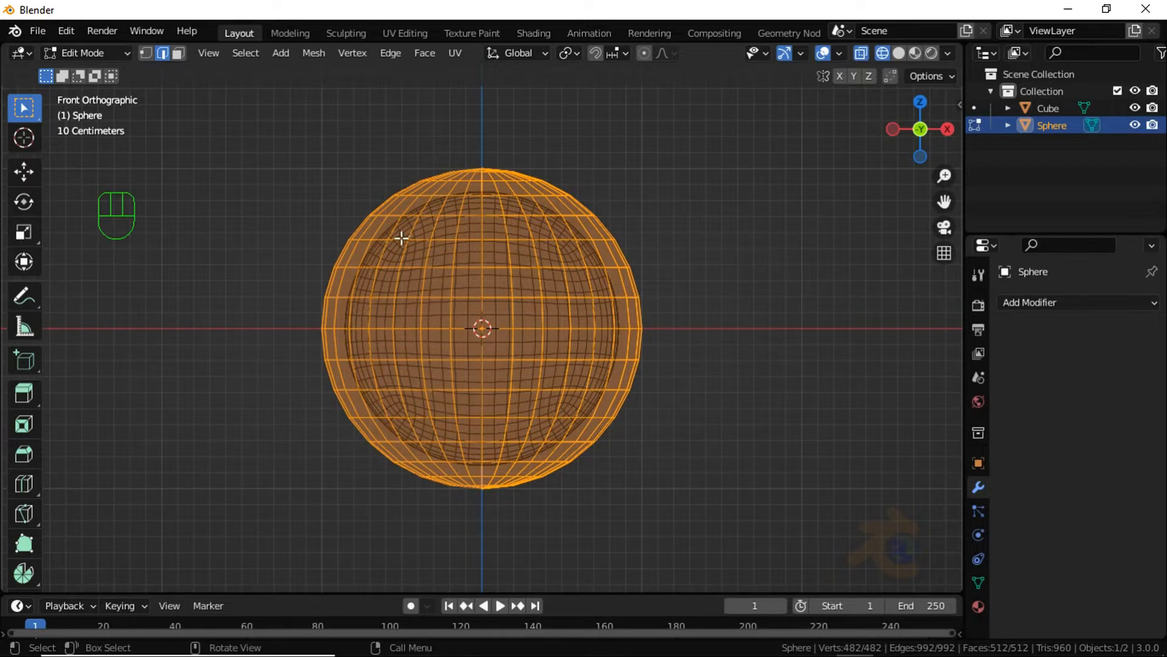
{"action": "left_click", "coordinate": [411, 215], "text": "alt"}
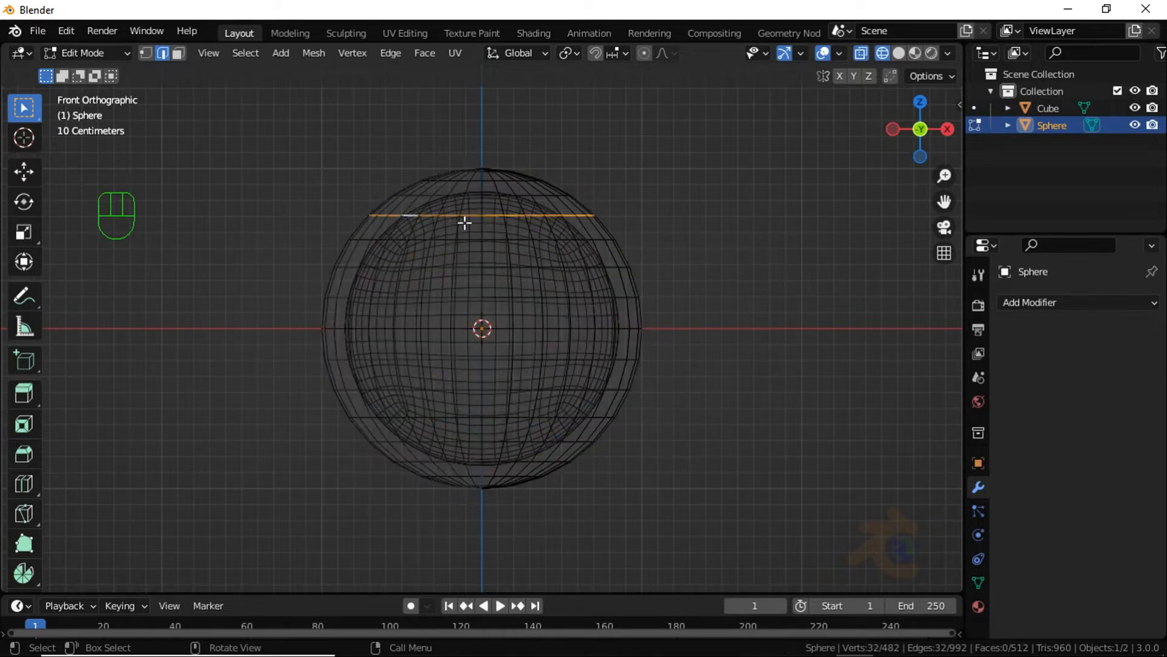
{"action": "scroll", "coordinate": [569, 222], "scroll_direction": "up", "scroll_amount": 1}
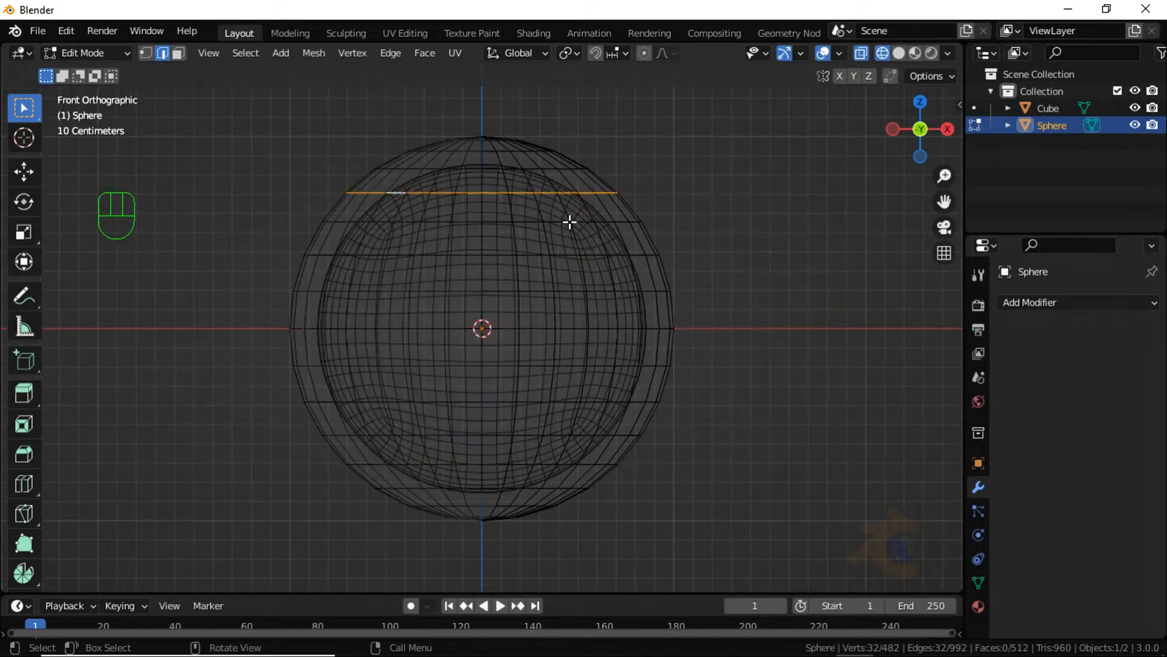
{"action": "key", "text": "v"}
{"action": "right_click", "coordinate": [578, 236]}
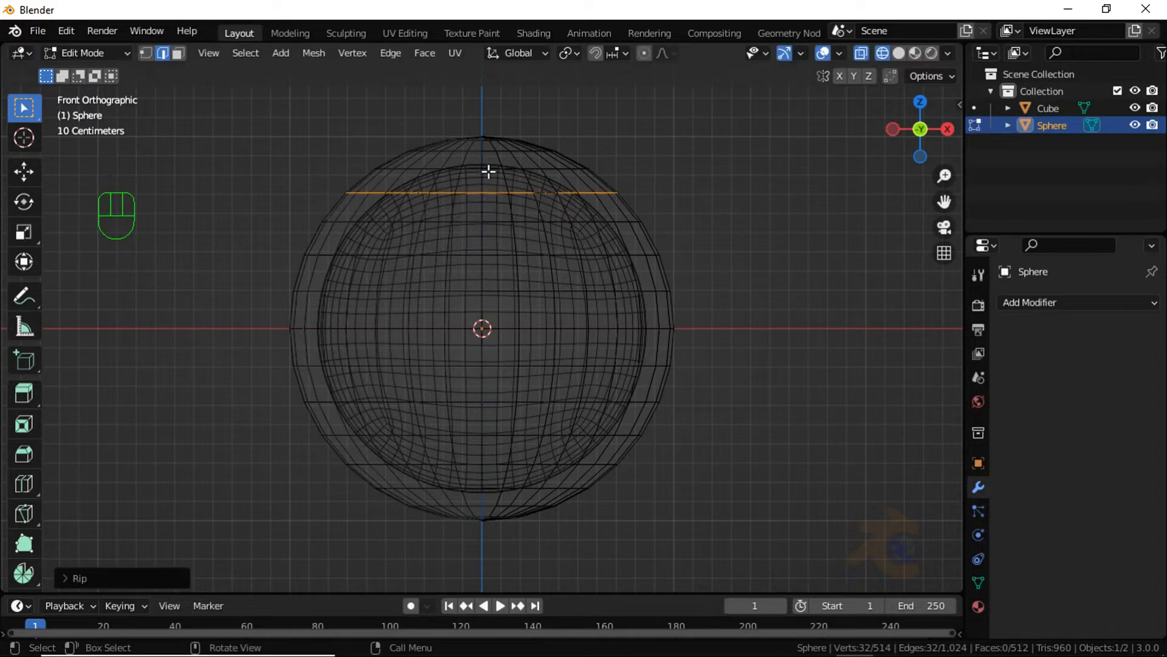
Step: Select the whole detached cap on top of the UV sphere and delete it
{"action": "left_click", "coordinate": [491, 152]}
{"action": "key", "text": "l"}
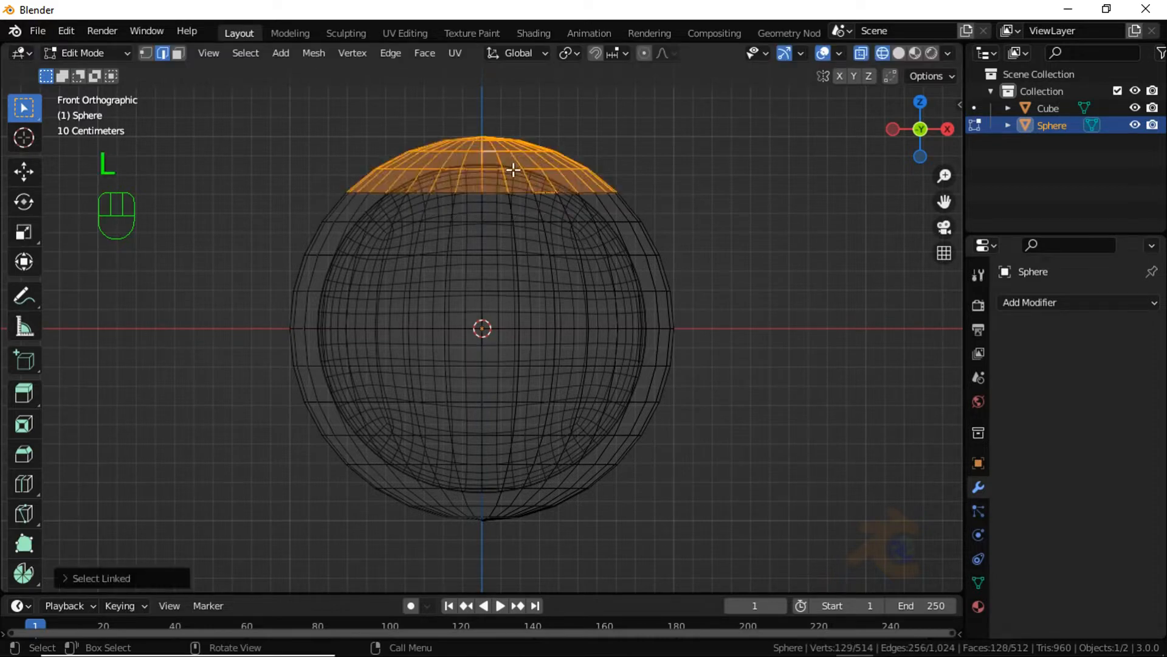
{"action": "key", "text": "x"}
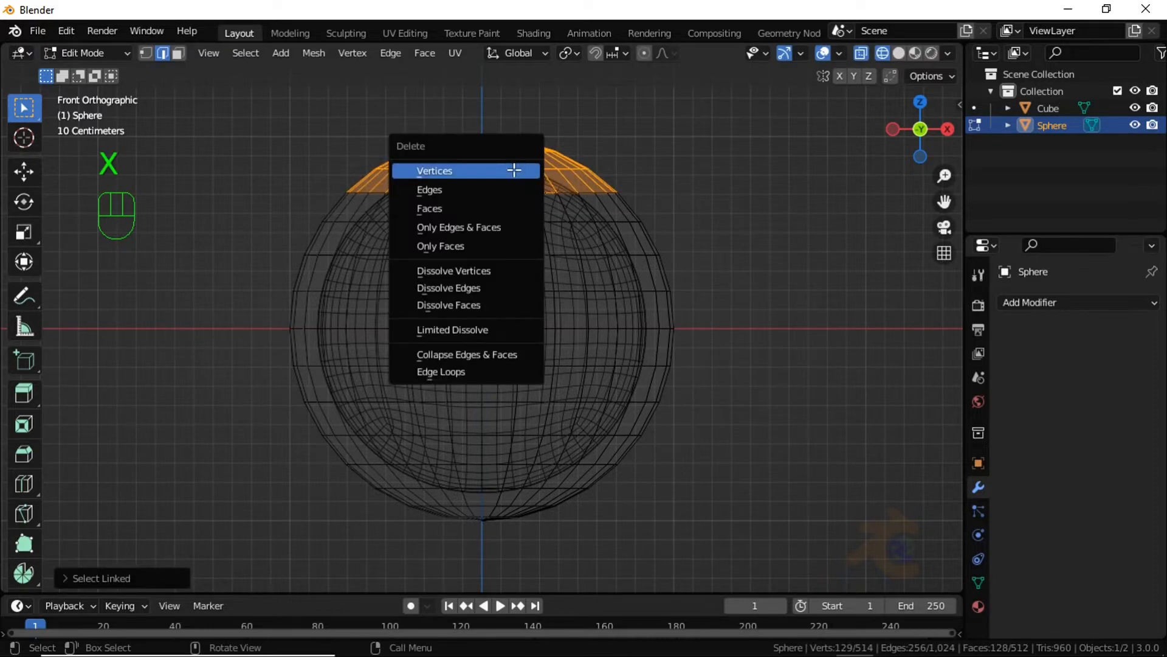
{"action": "left_click", "coordinate": [487, 201]}
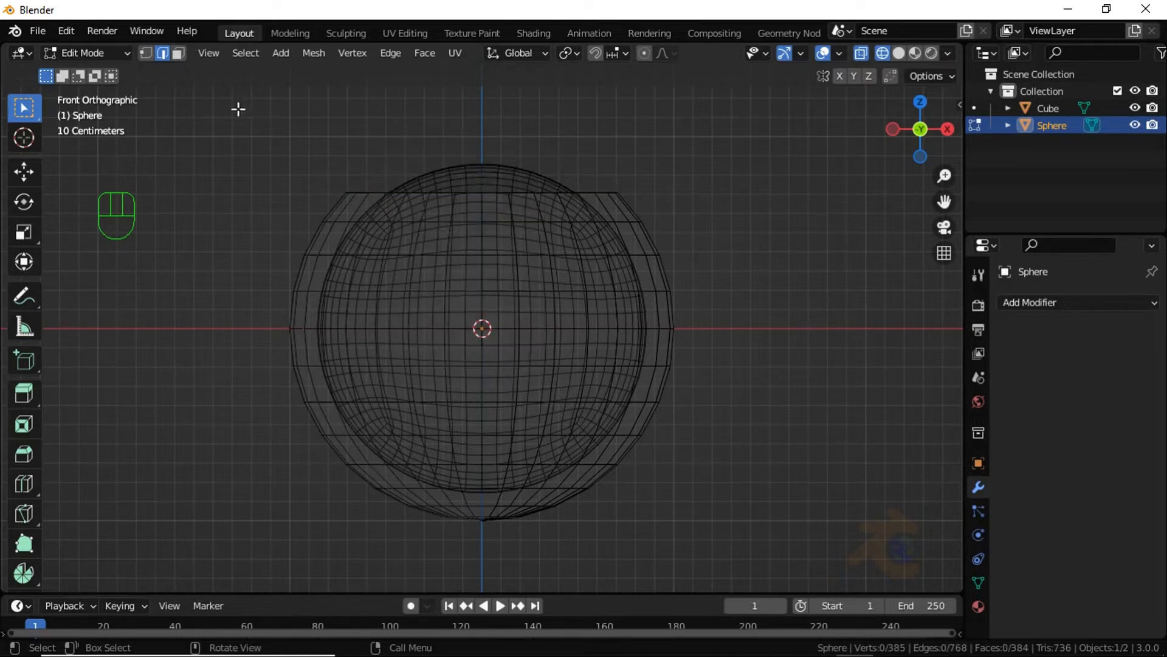
Step: Extrude the open top edge loop about 0.24 m up along Z and scale it to about 0.84
{"action": "left_click", "coordinate": [376, 193], "text": "alt"}
{"action": "key", "text": "e"}
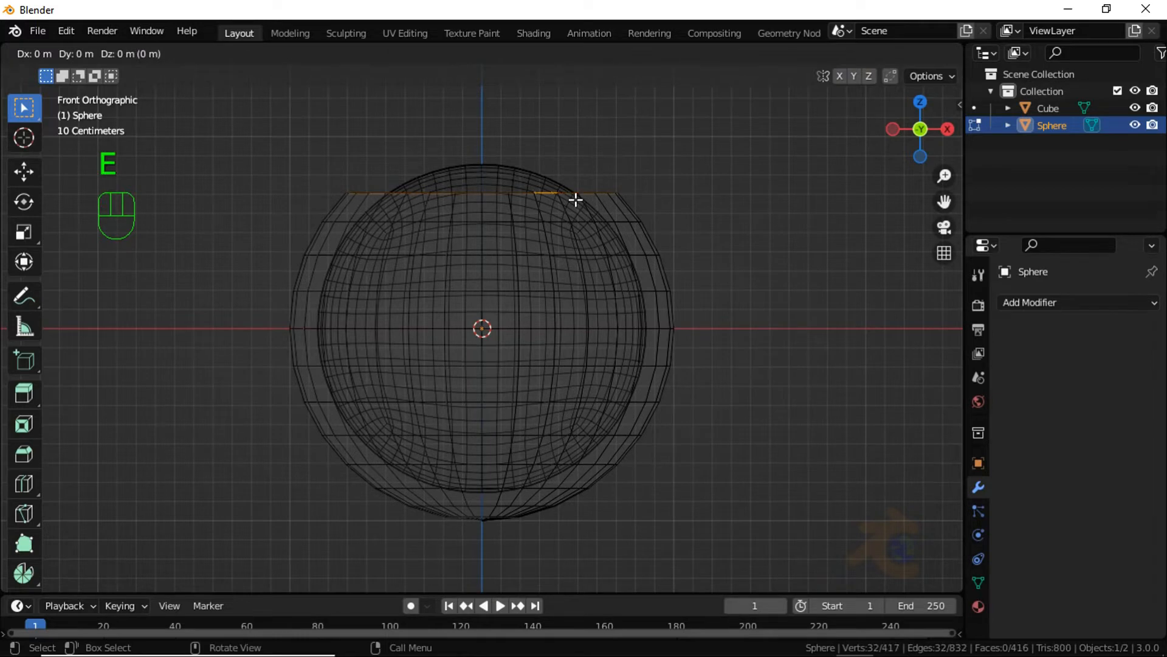
{"action": "key", "text": "z"}
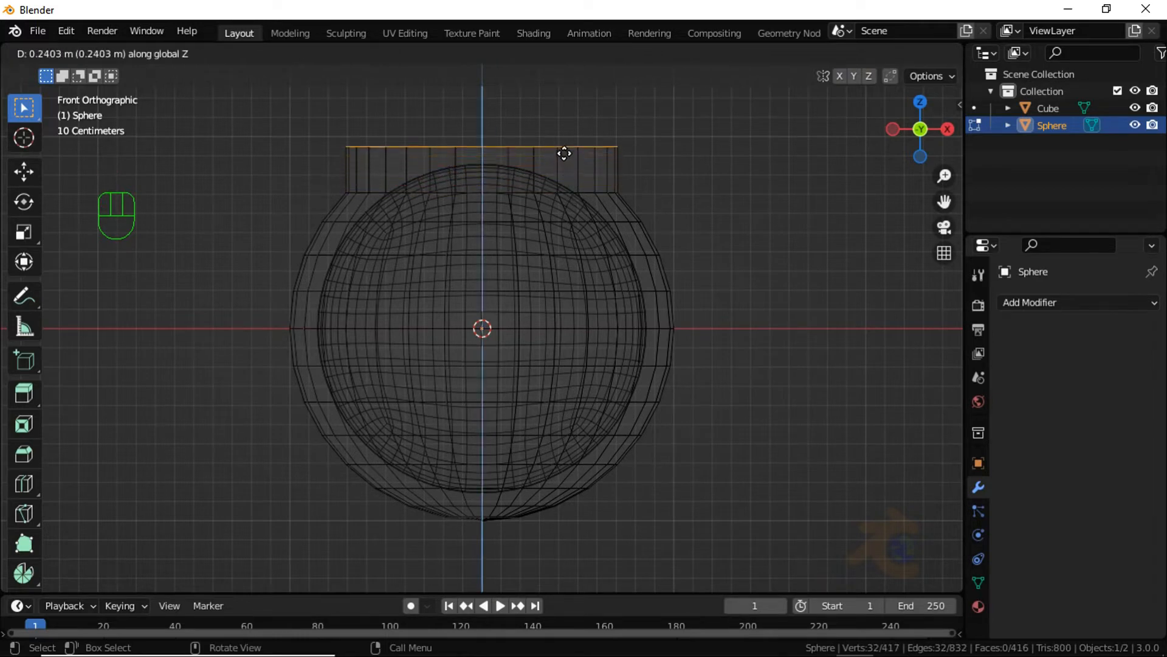
{"action": "left_click", "coordinate": [564, 153]}
{"action": "key", "text": "s"}
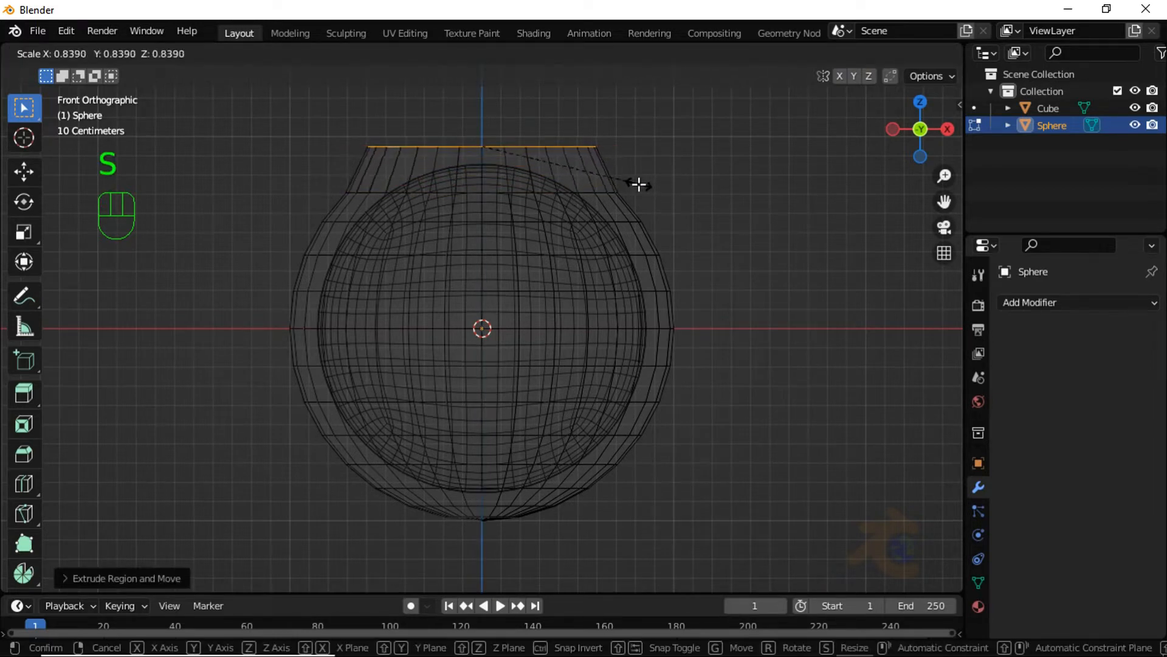
{"action": "left_click", "coordinate": [638, 184]}
Step: Extrude the narrowed top edge loop straight up along Z by about 0.15 m to form a neck
{"action": "key", "text": "e"}
{"action": "key", "text": "z"}
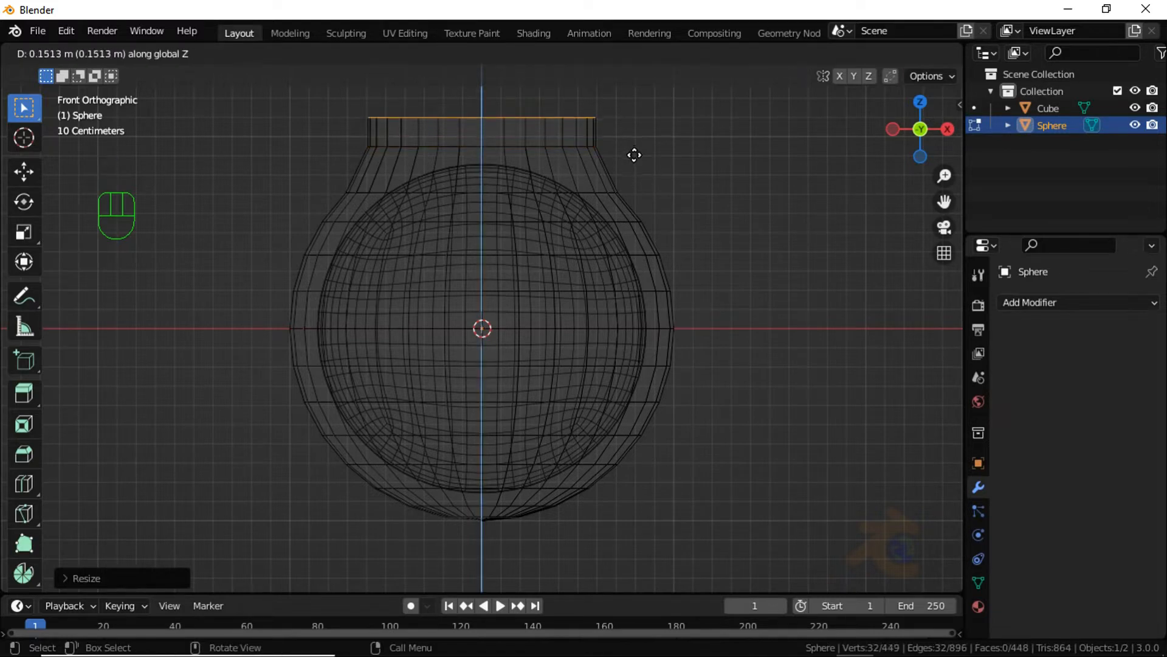
{"action": "left_click", "coordinate": [634, 155]}
Step: Extrude the neck's top loop slightly up along Z again and scale it to about 1.37 to form a flared rim
{"action": "key", "text": "e"}
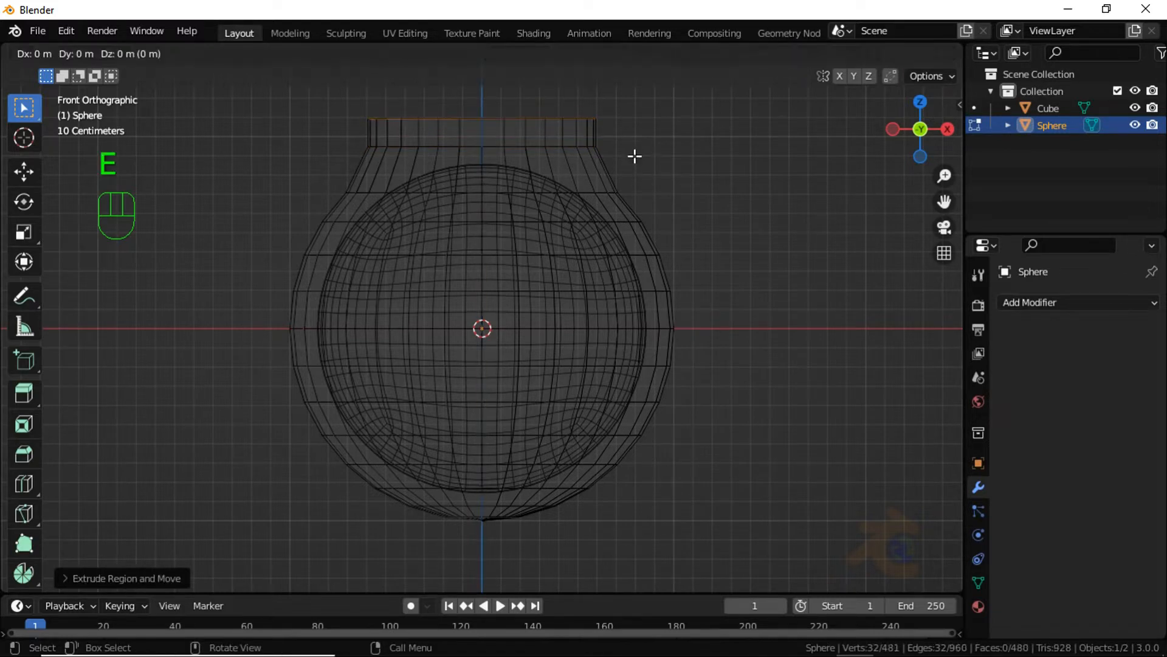
{"action": "key", "text": "z"}
{"action": "left_click", "coordinate": [631, 139]}
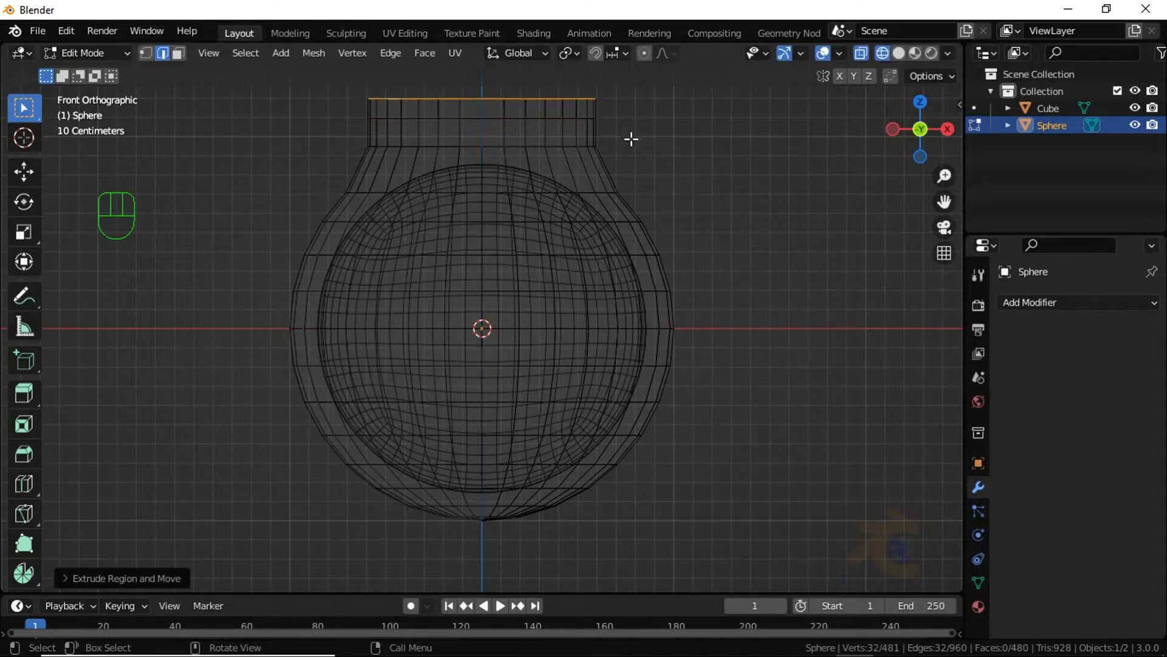
{"action": "key", "text": "s"}
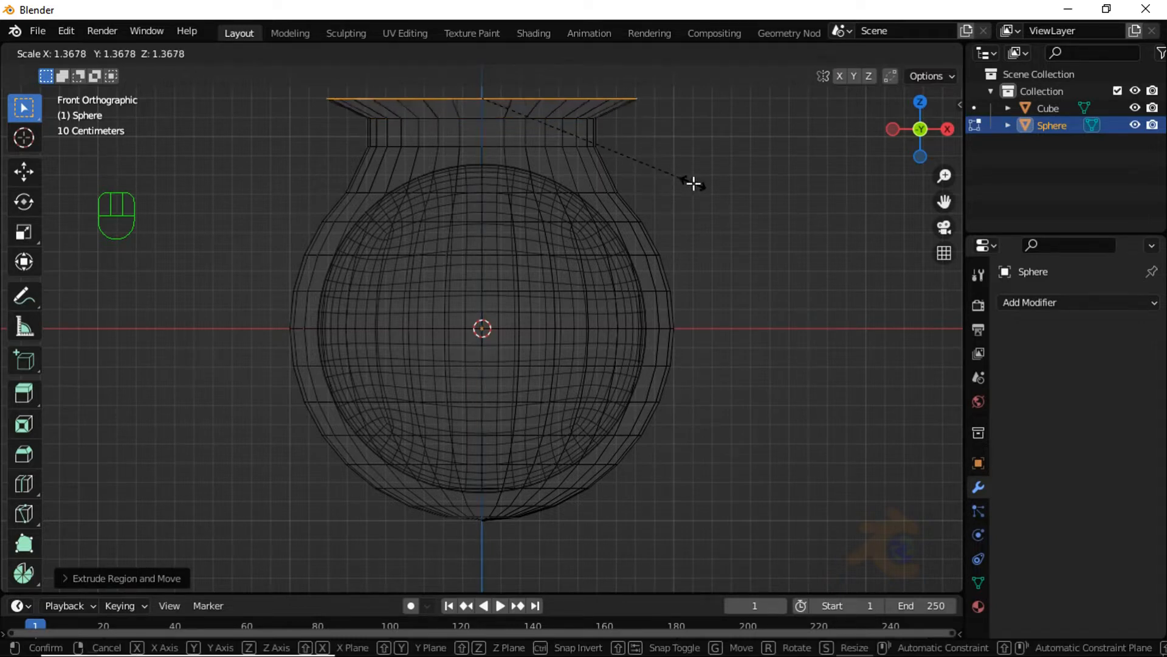
{"action": "left_click", "coordinate": [695, 184]}
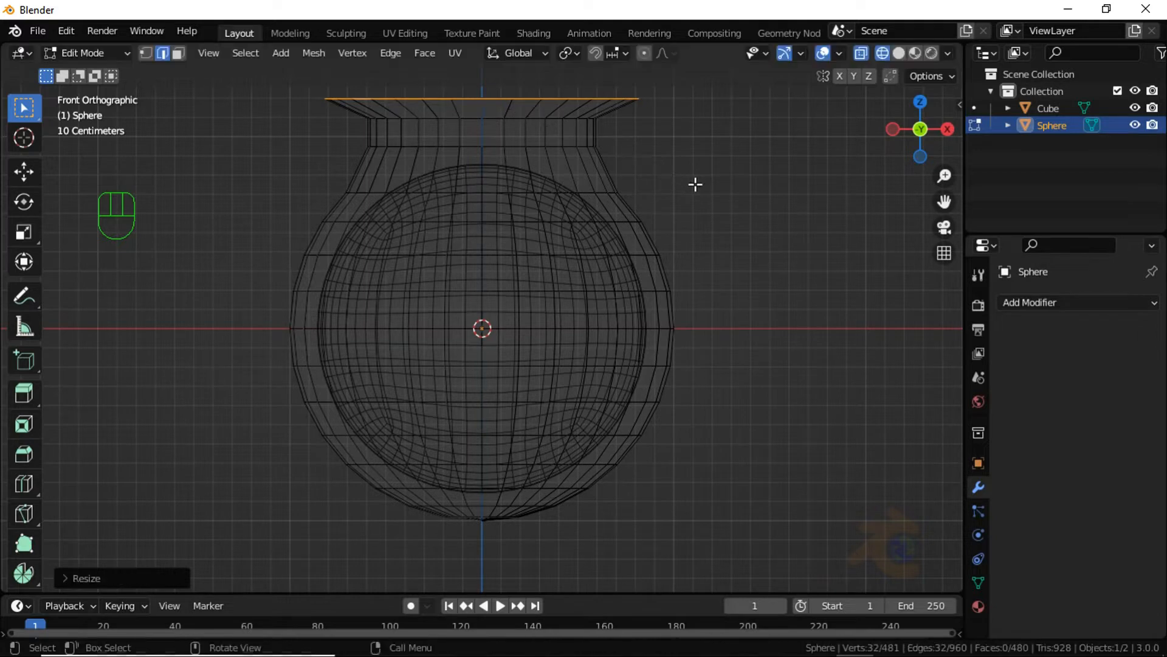
Step: Add a Subdivision Surface modifier to the bowl mesh with a viewport level of 2, and deselect the rim
{"action": "left_click", "coordinate": [1036, 303]}
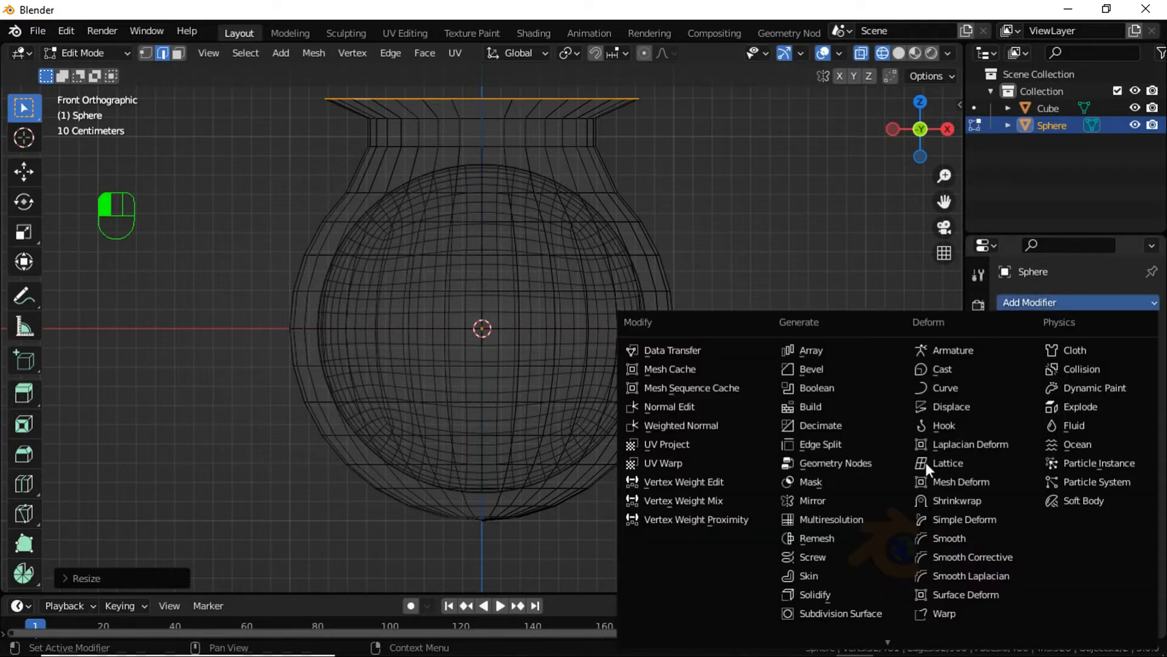
{"action": "left_click", "coordinate": [826, 613]}
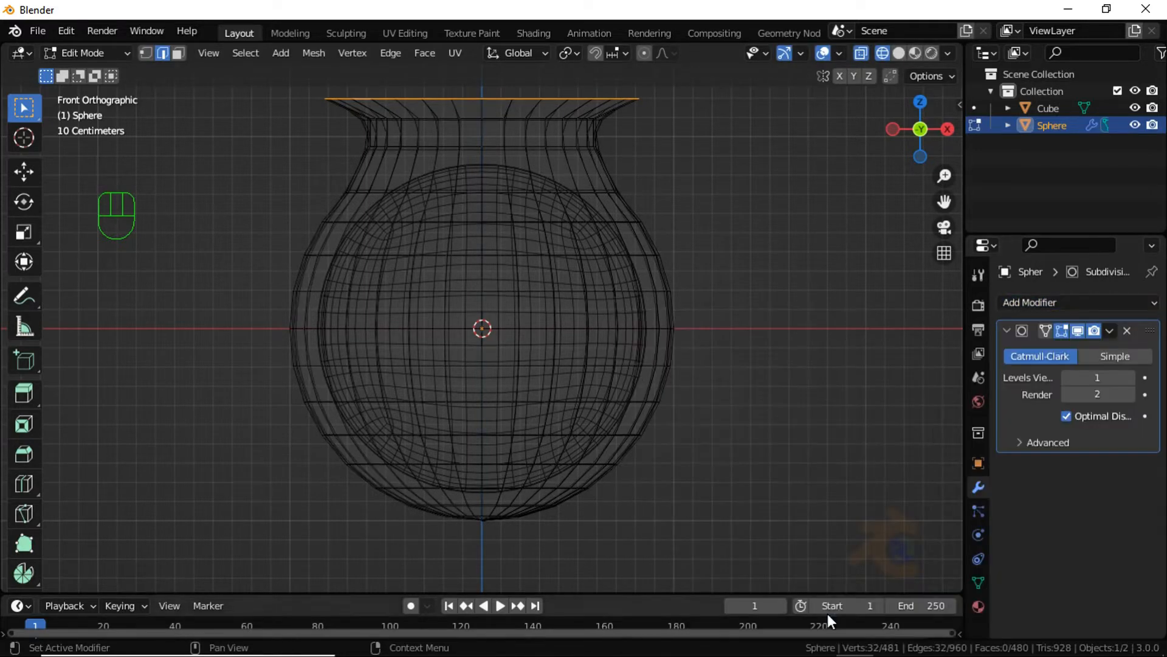
{"action": "left_click", "coordinate": [1130, 378]}
{"action": "left_click", "coordinate": [785, 395]}
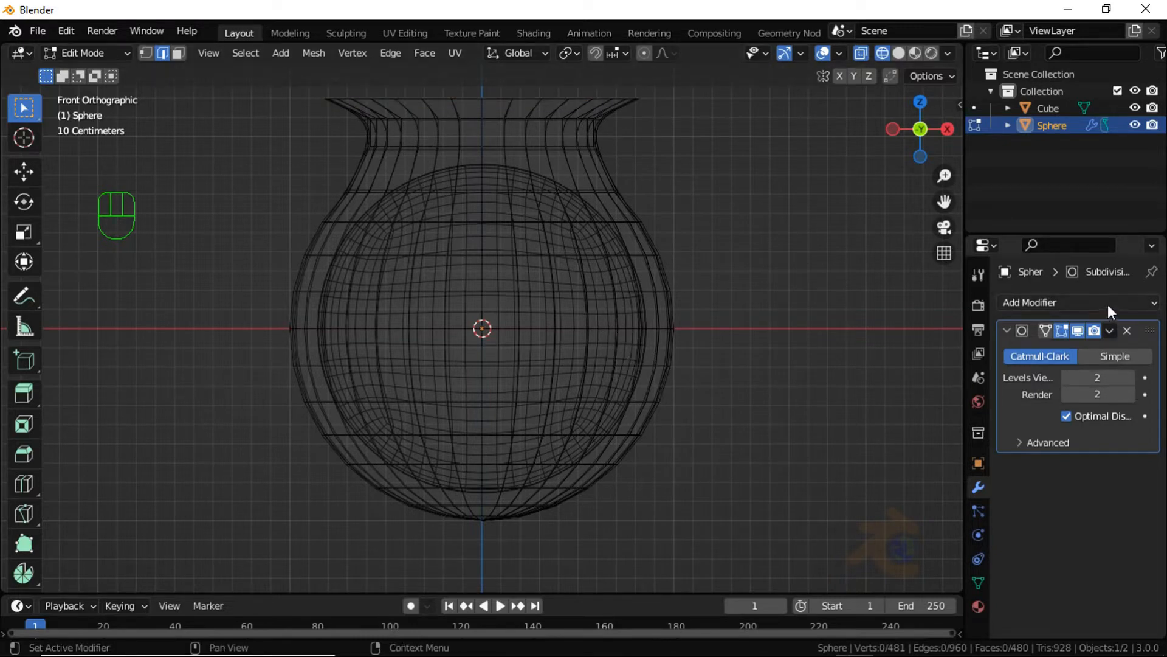
Step: Add a Solidify modifier to the bowl in Complex mode with a thickness of -0.05 m
{"action": "left_click", "coordinate": [1030, 302]}
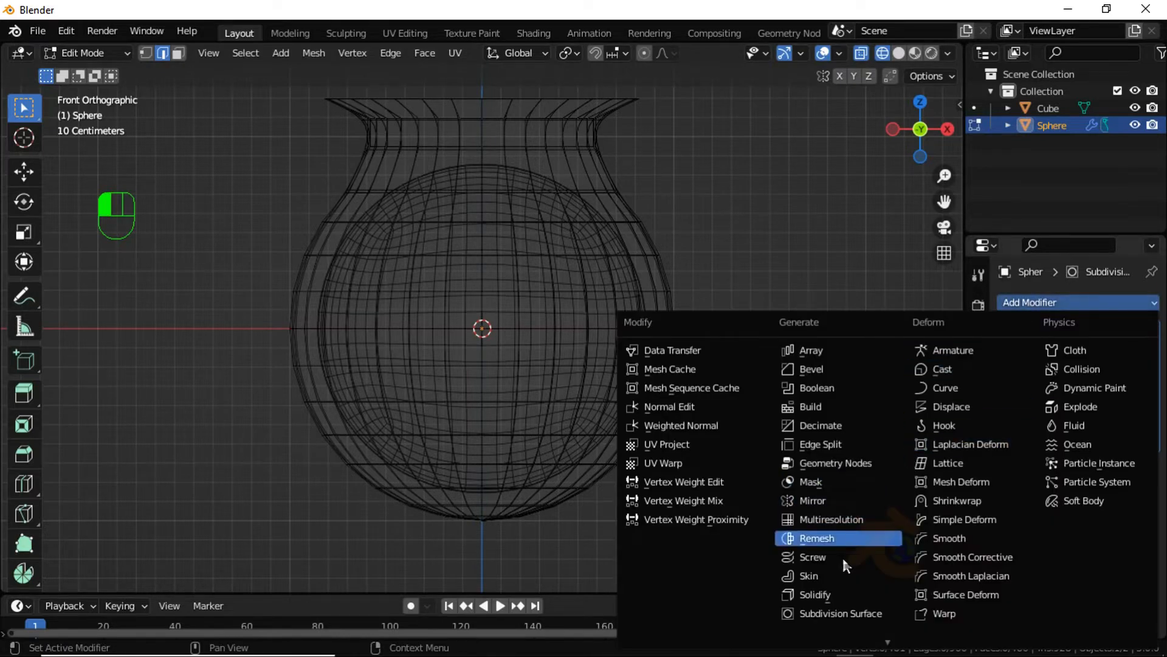
{"action": "left_click", "coordinate": [821, 592]}
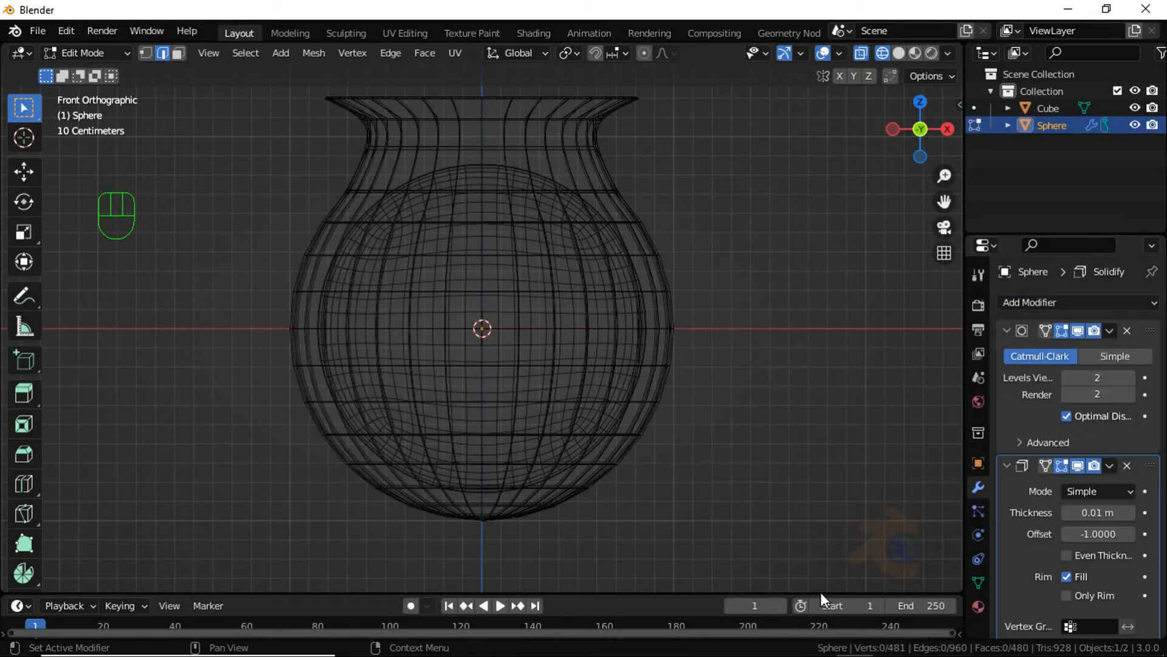
{"action": "left_click", "coordinate": [1092, 496]}
{"action": "left_click", "coordinate": [1083, 528]}
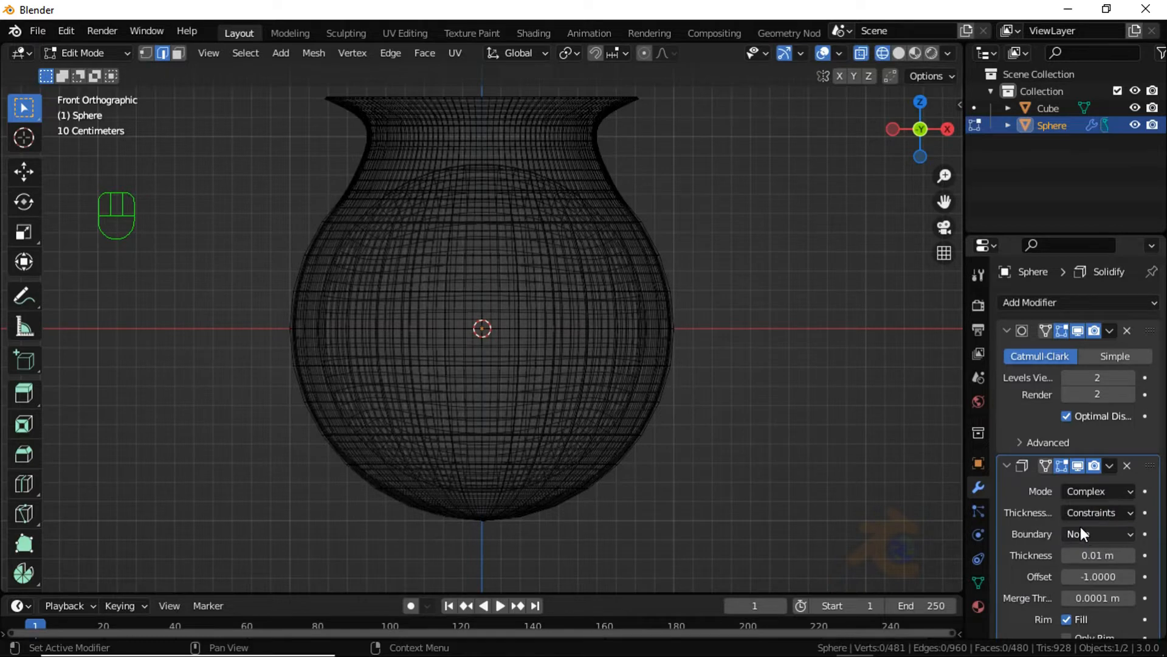
{"action": "left_click_drag", "start_coordinate": [1098, 554], "coordinate": [1092, 555]}
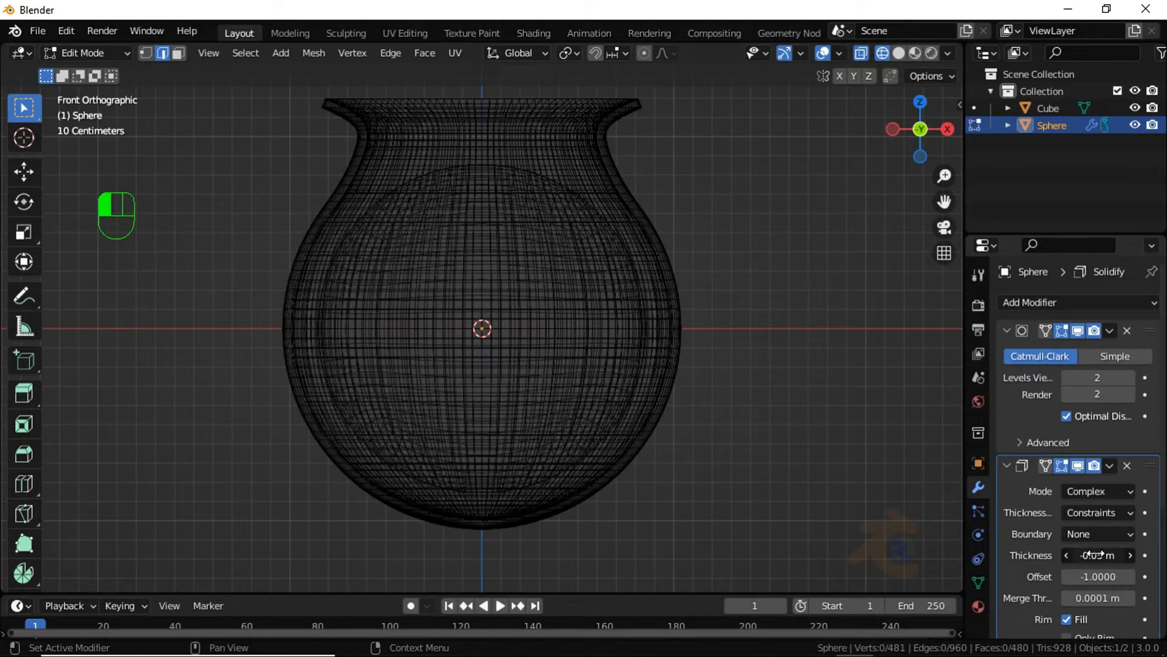
Step: Enable Auto Smooth at 30° for the bowl's normals and return to Object Mode with solid shading
{"action": "left_click", "coordinate": [980, 583]}
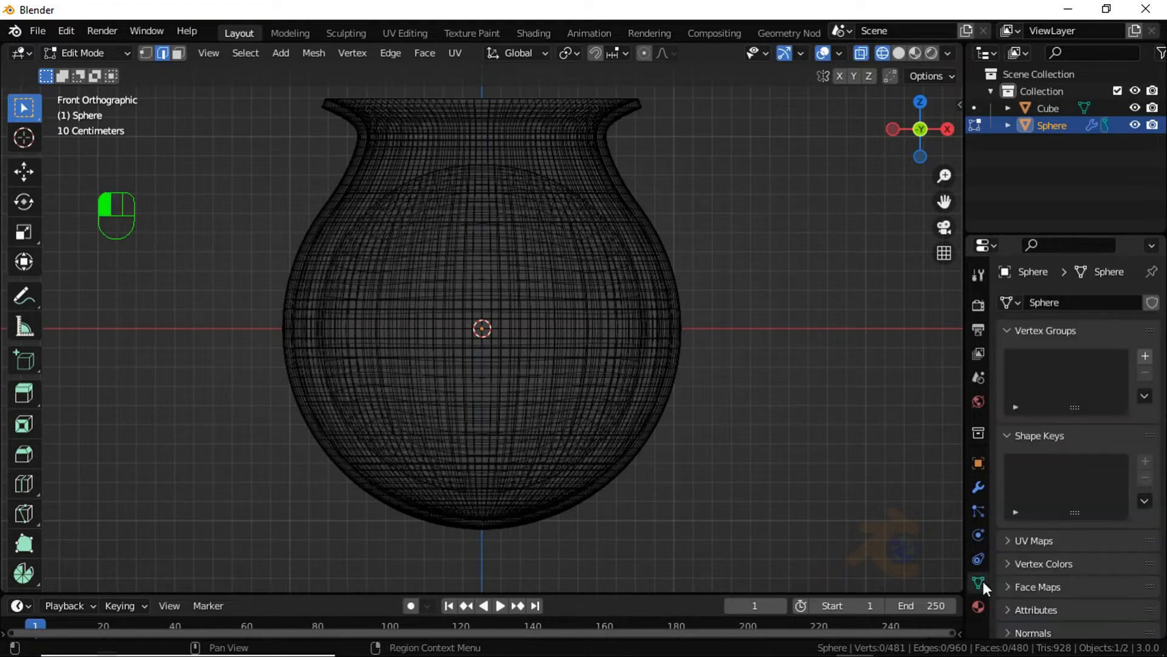
{"action": "scroll", "coordinate": [1039, 583], "scroll_direction": "down", "scroll_amount": 3}
{"action": "left_click", "coordinate": [1035, 565]}
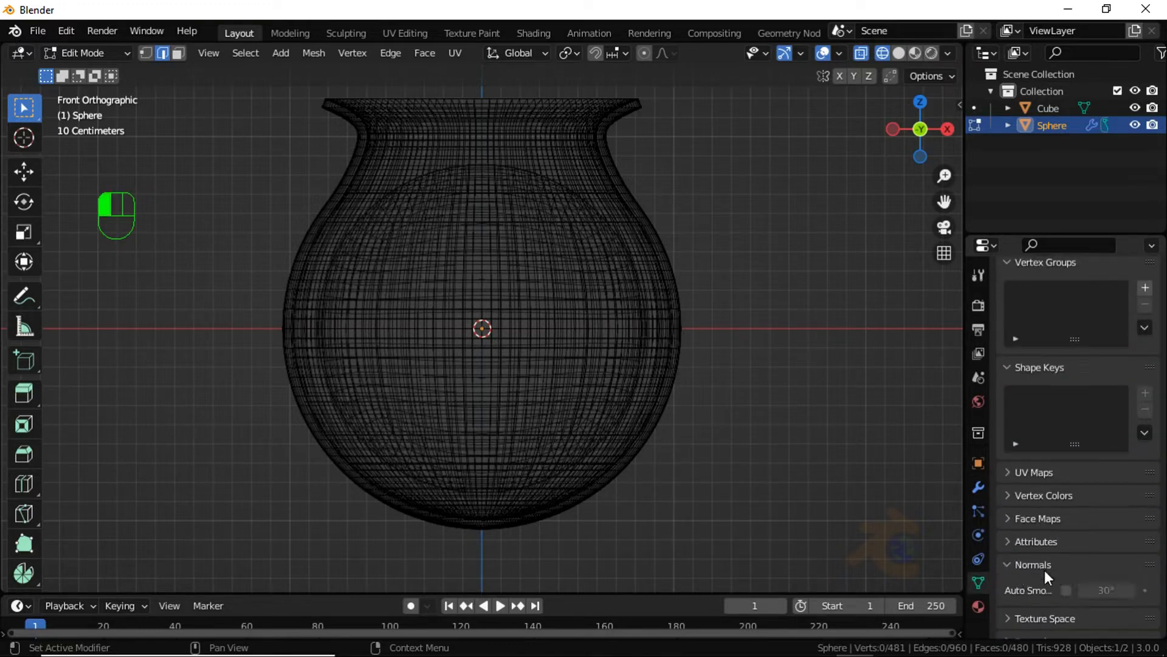
{"action": "left_click", "coordinate": [1066, 591]}
{"action": "key", "text": "Tab"}
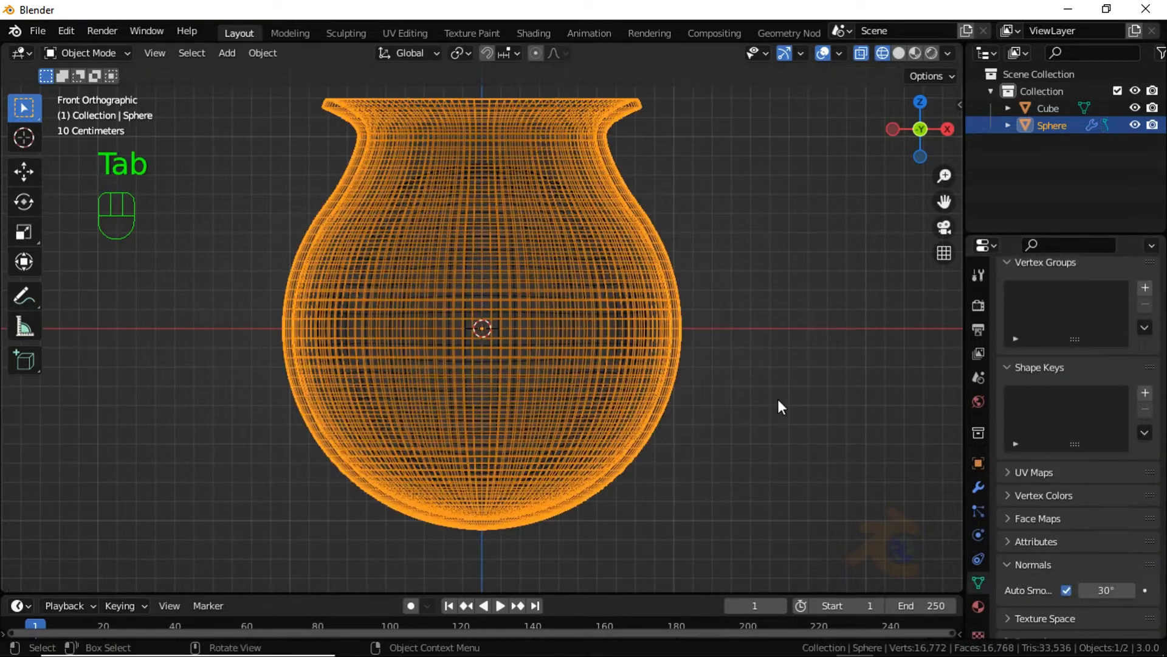
{"action": "key", "text": "shift+z"}
{"action": "mouse_move", "coordinate": [688, 308]}
{"action": "middle_mouse_down"}
{"action": "mouse_move", "coordinate": [698, 415]}
{"action": "mouse_move", "coordinate": [678, 371]}
{"action": "middle_mouse_up"}
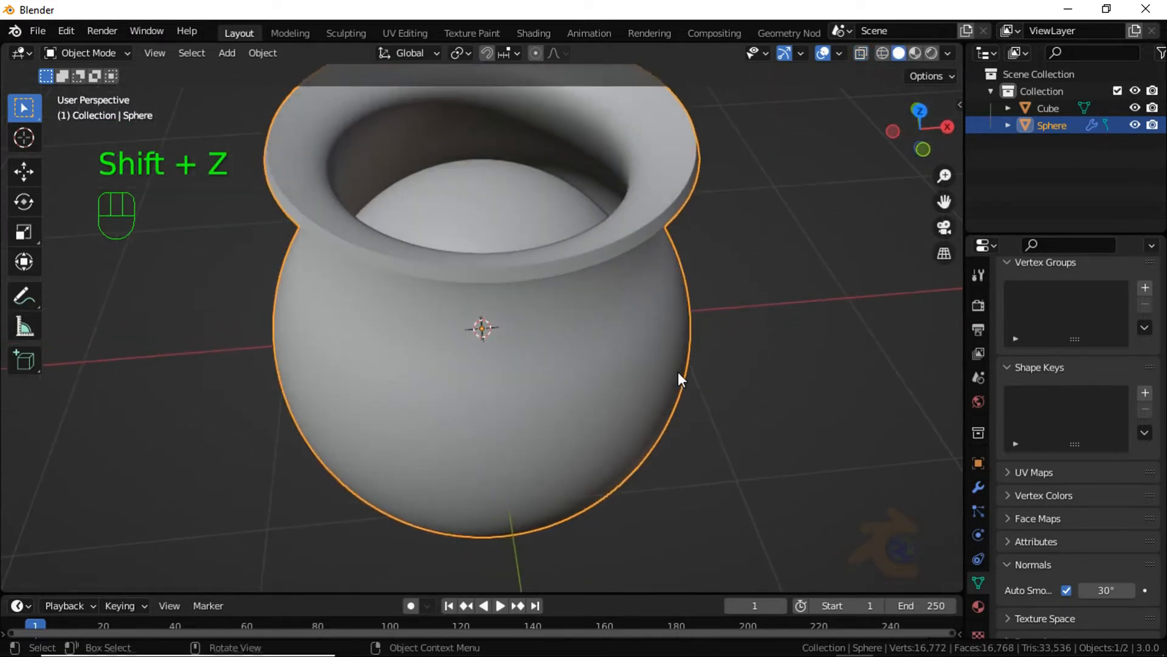
Step: Set the bowl's Solidify thickness to -0.018 m and return to the front view
{"action": "left_click", "coordinate": [978, 487]}
{"action": "scroll", "coordinate": [1055, 494], "scroll_direction": "down", "scroll_amount": 2}
{"action": "scroll", "coordinate": [1088, 438], "scroll_direction": "down", "scroll_amount": 3}
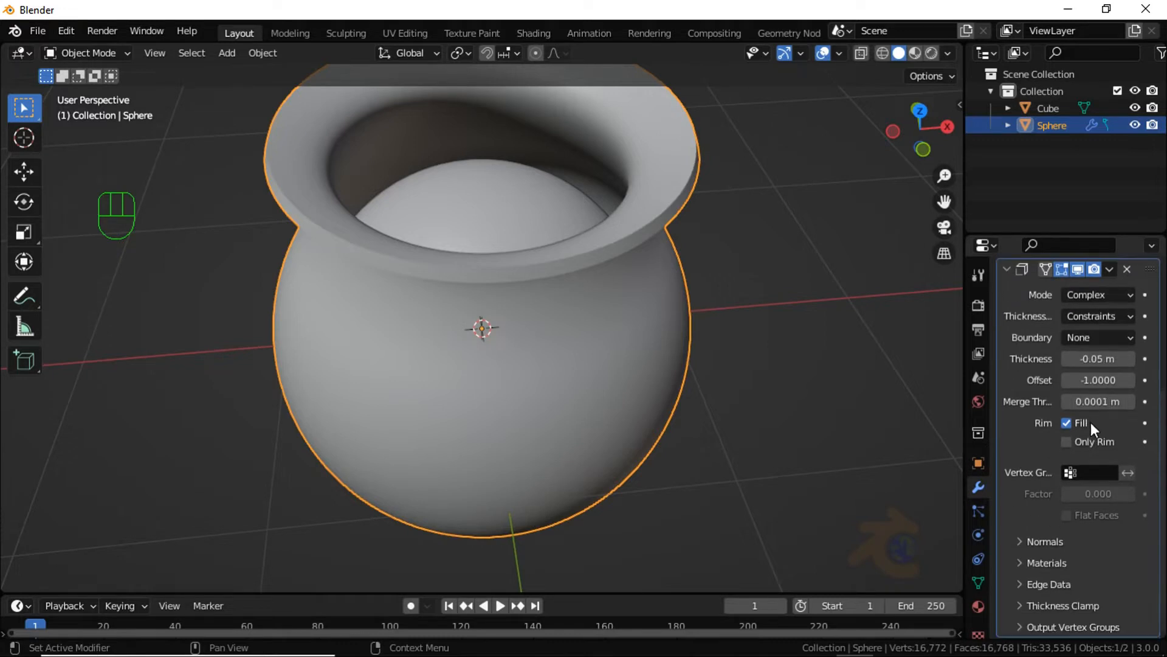
{"action": "left_click", "coordinate": [1091, 360], "text": "shift"}
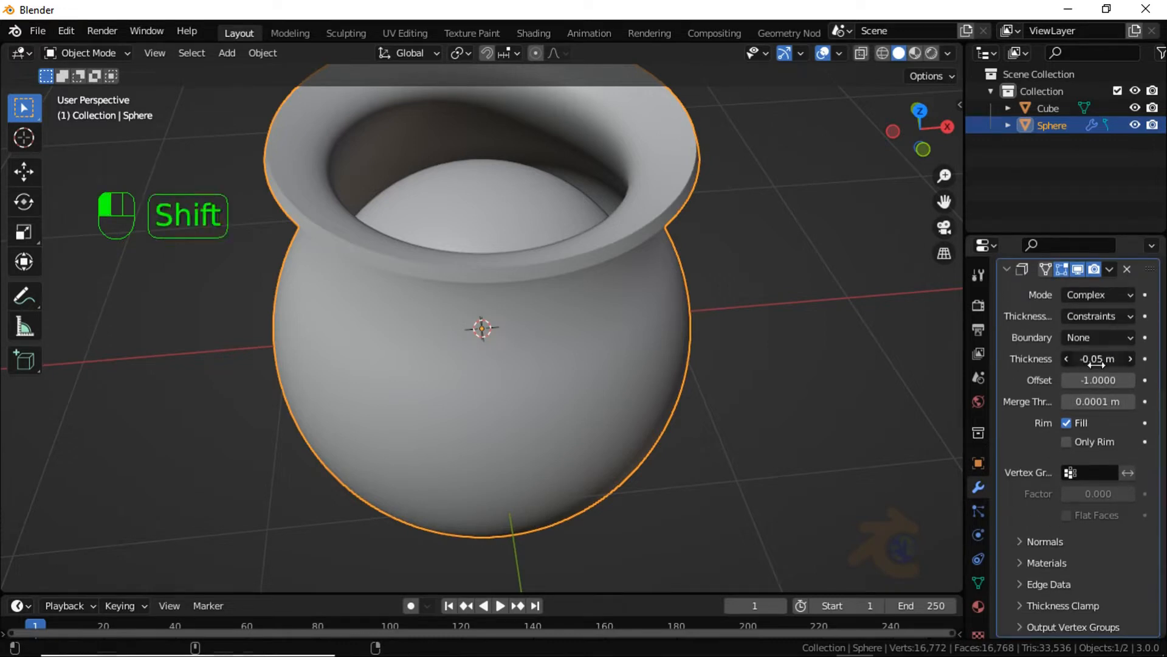
{"action": "left_click_drag", "start_coordinate": [1096, 363], "coordinate": [1123, 404], "text": "shift"}
{"action": "key", "text": "KP_1"}
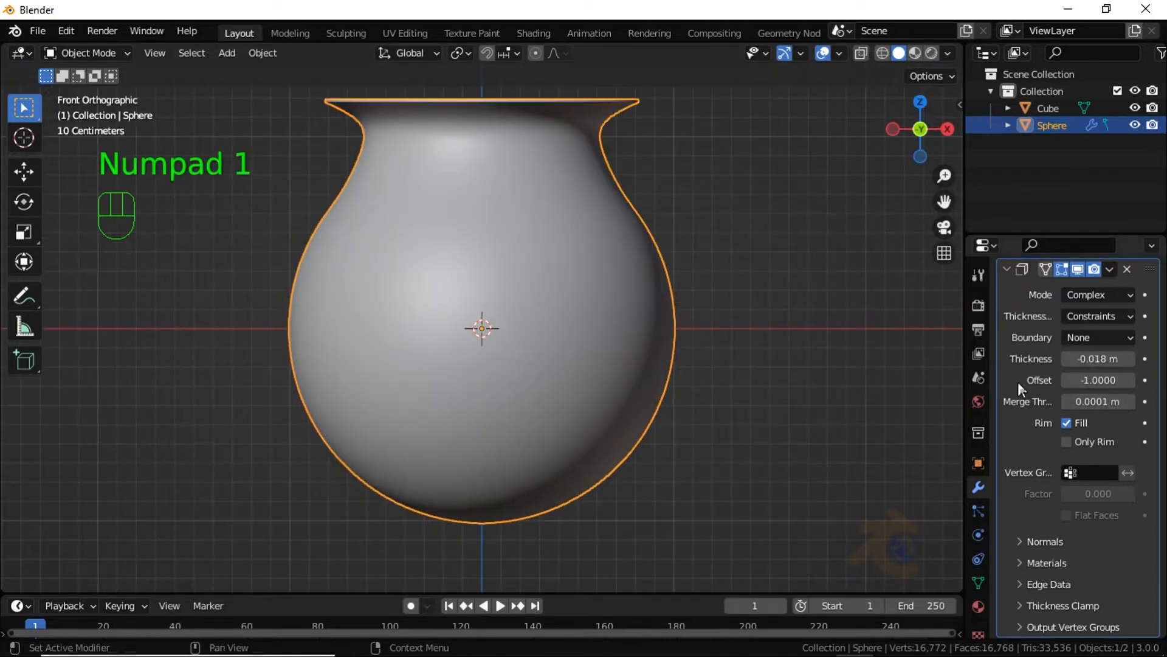
Step: Apply the bowl's Subdivision Surface modifier and its Solidify modifier
{"action": "scroll", "coordinate": [1025, 369], "scroll_direction": "up", "scroll_amount": 8}
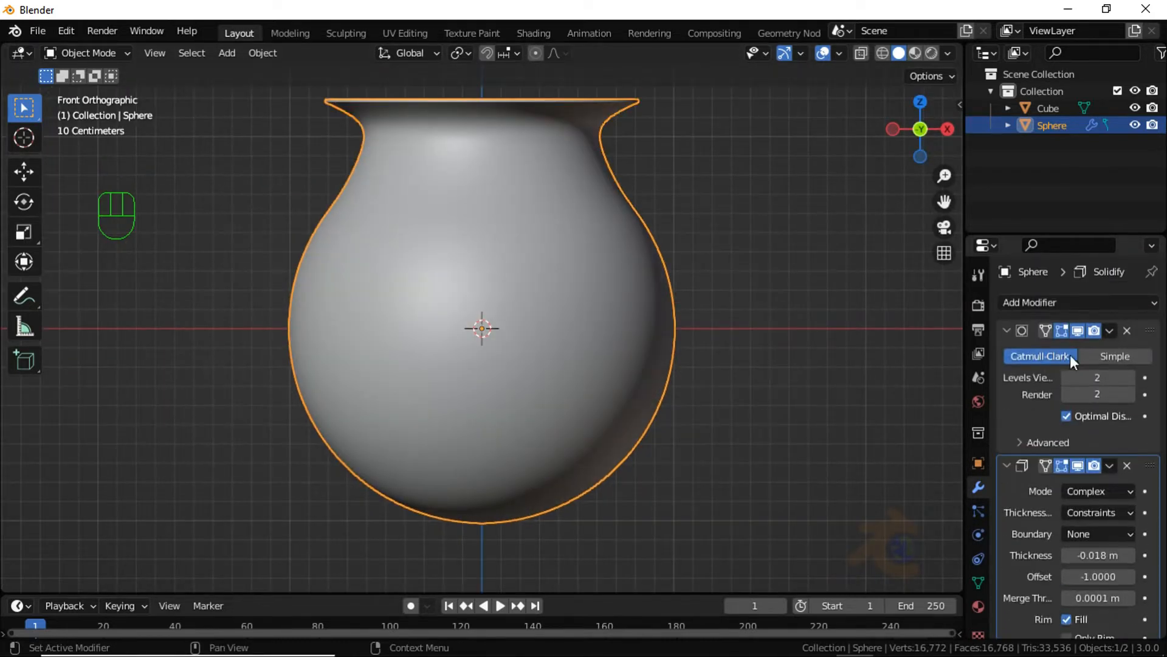
{"action": "left_click", "coordinate": [1110, 330]}
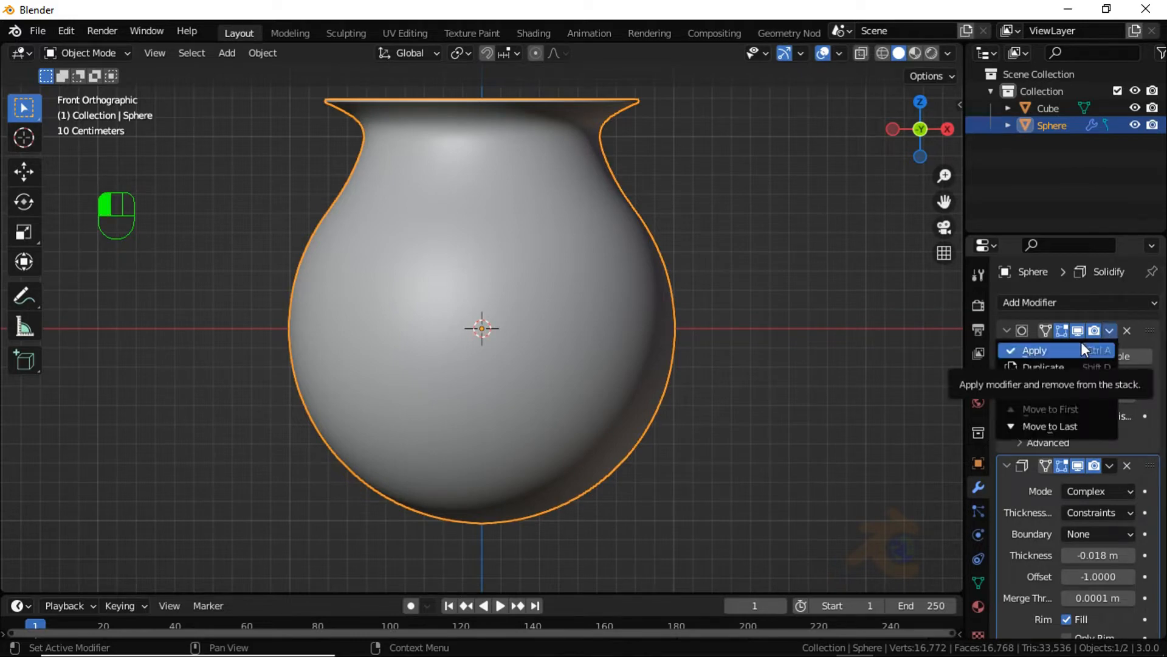
{"action": "left_click", "coordinate": [1081, 345]}
{"action": "left_click", "coordinate": [1109, 331]}
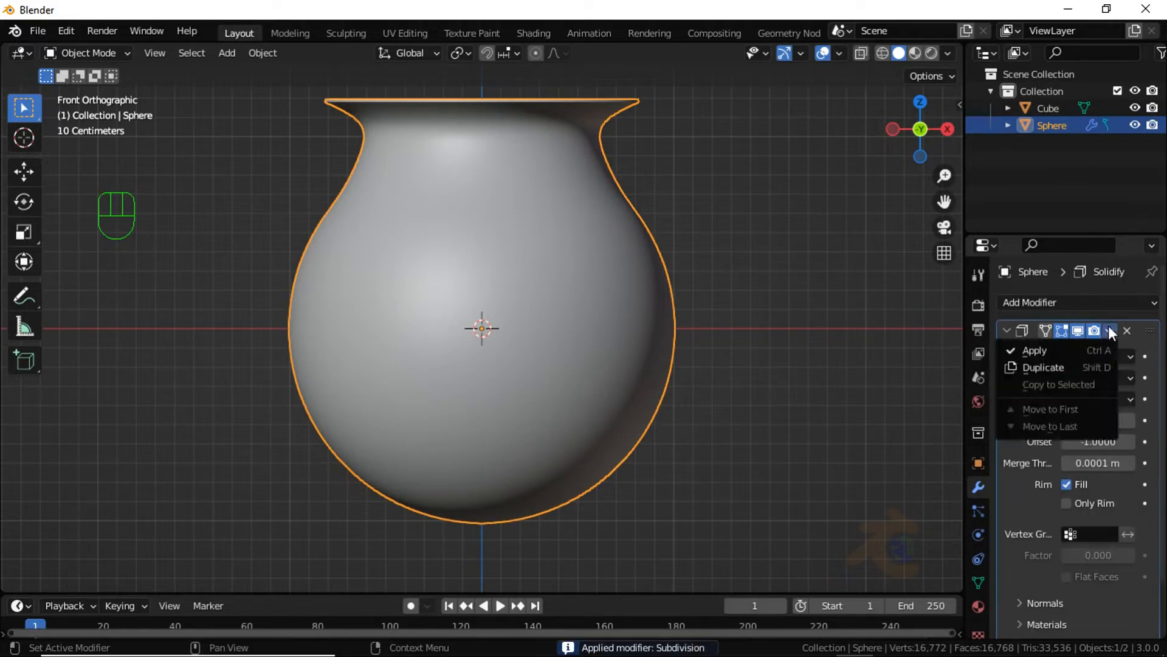
{"action": "left_click", "coordinate": [1088, 348]}
Step: Select both the bowl and the inner sphere in wireframe front view and move them 1 m up along Z
{"action": "middle_click_drag", "start_coordinate": [584, 243], "coordinate": [544, 255]}
{"action": "key", "text": "KP_1"}
{"action": "key", "text": "shift+z"}
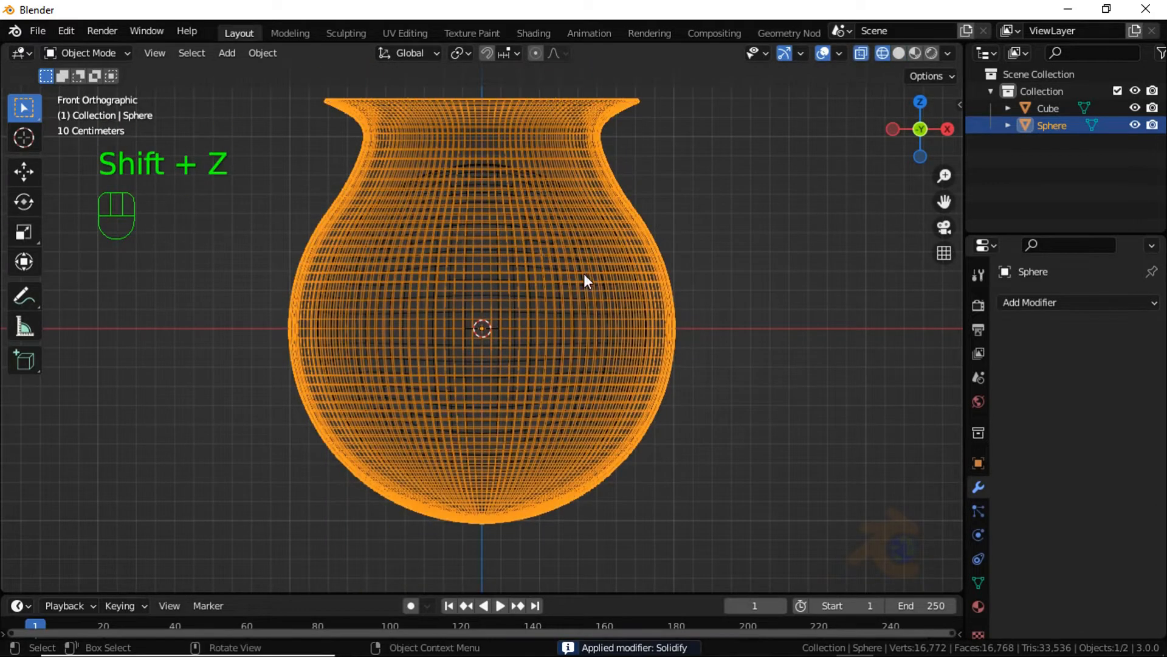
{"action": "key", "text": "a"}
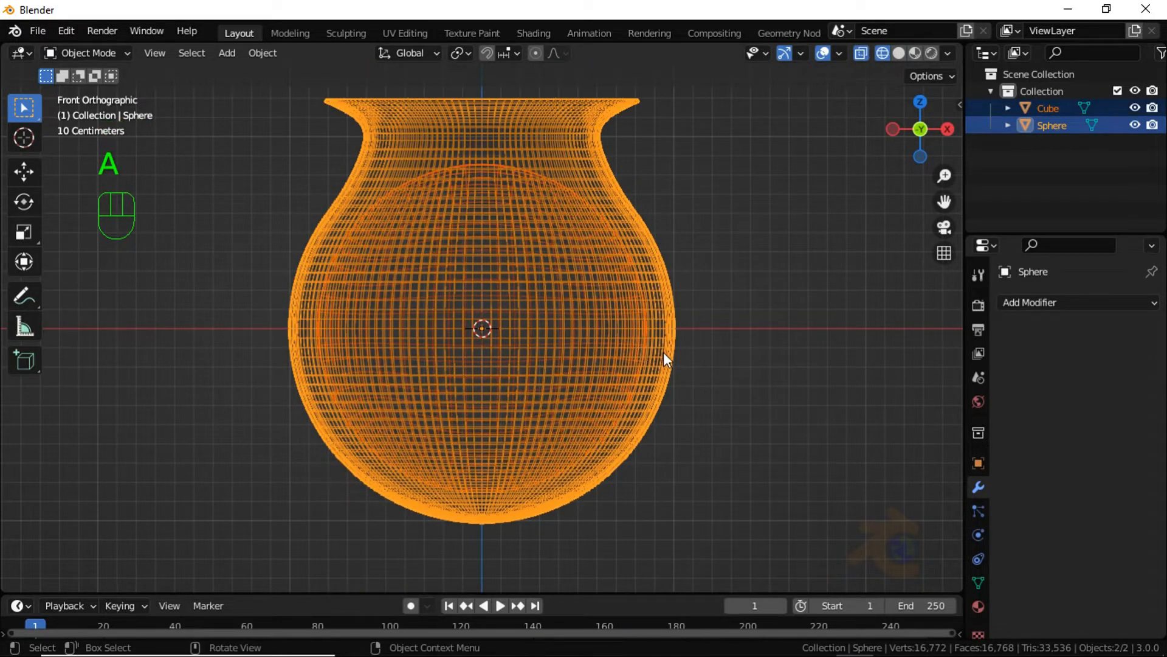
{"action": "key", "text": "g"}
{"action": "key", "text": "z"}
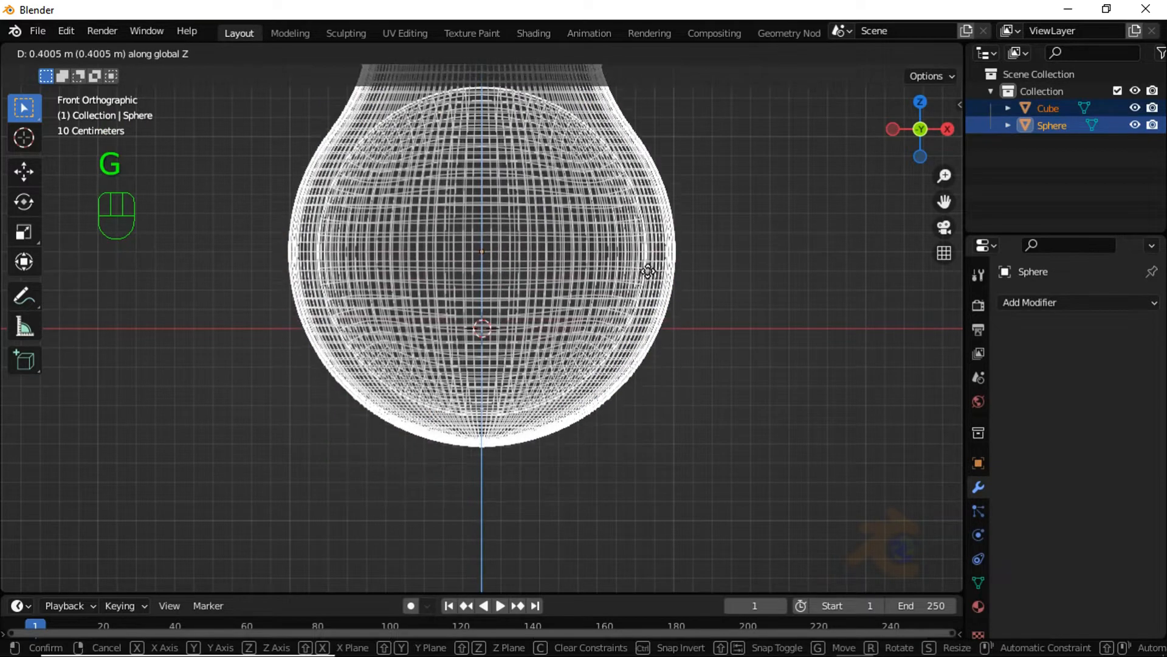
{"action": "key", "text": "ctrl"}
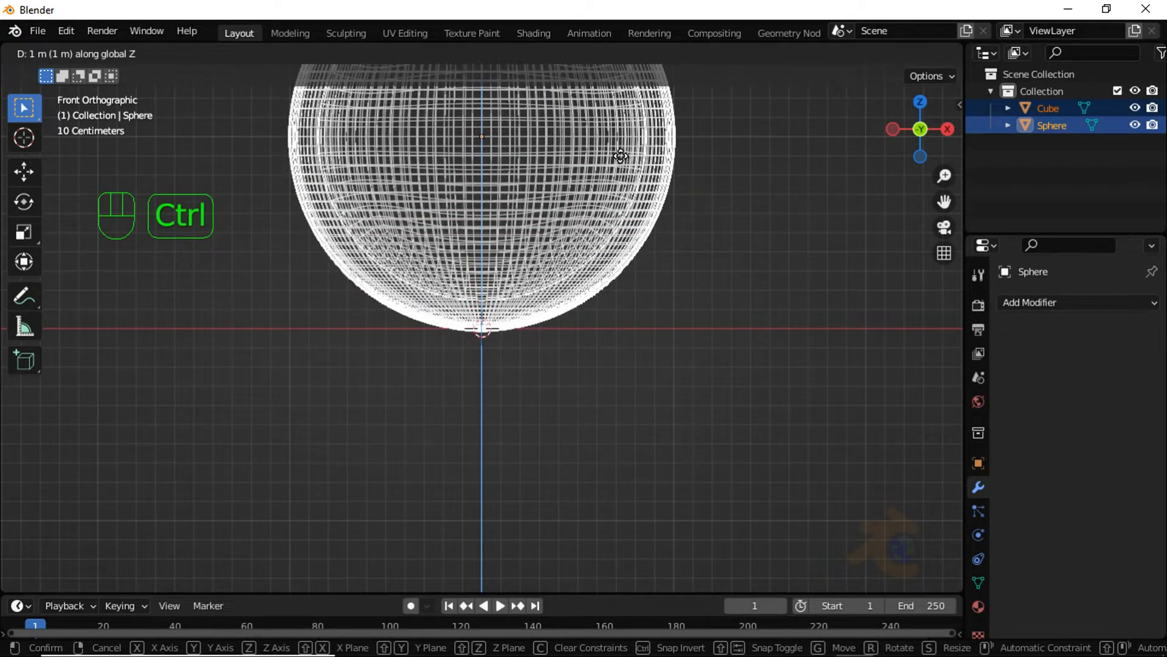
{"action": "left_click", "coordinate": [620, 155]}
Step: Lower both objects slightly along Z so the bowl's base meets the ground line, then restore solid shading and deselect them
{"action": "scroll", "coordinate": [547, 287], "scroll_direction": "up", "scroll_amount": 4}
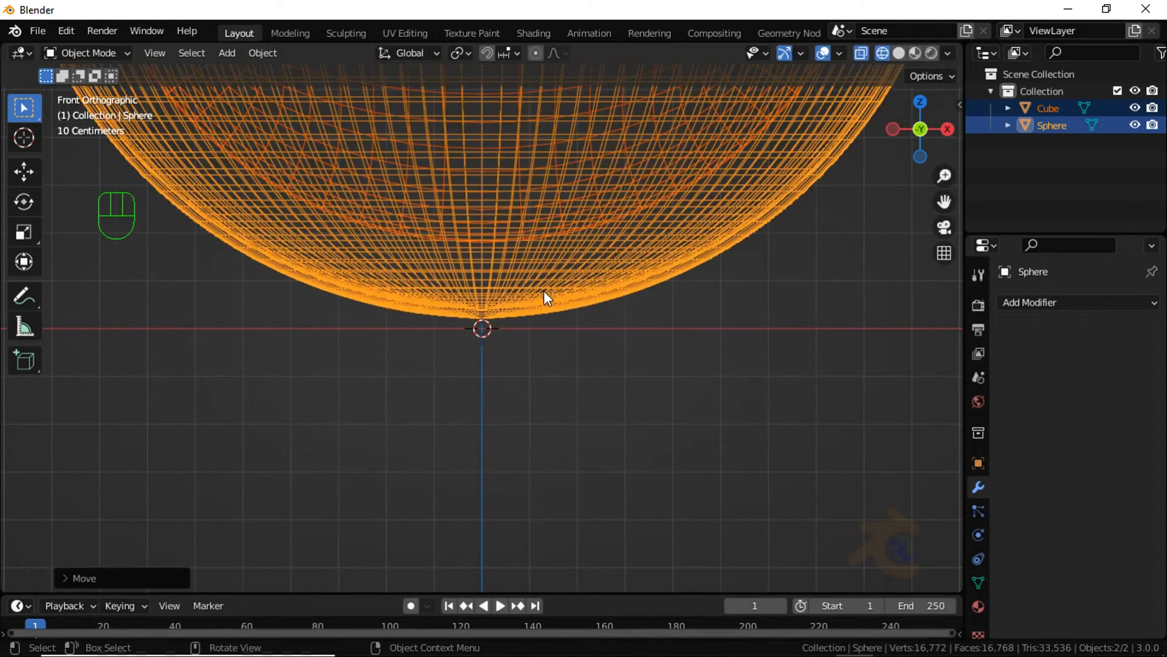
{"action": "scroll", "coordinate": [545, 293], "scroll_direction": "up", "scroll_amount": 2}
{"action": "key", "text": "g"}
{"action": "key", "text": "z"}
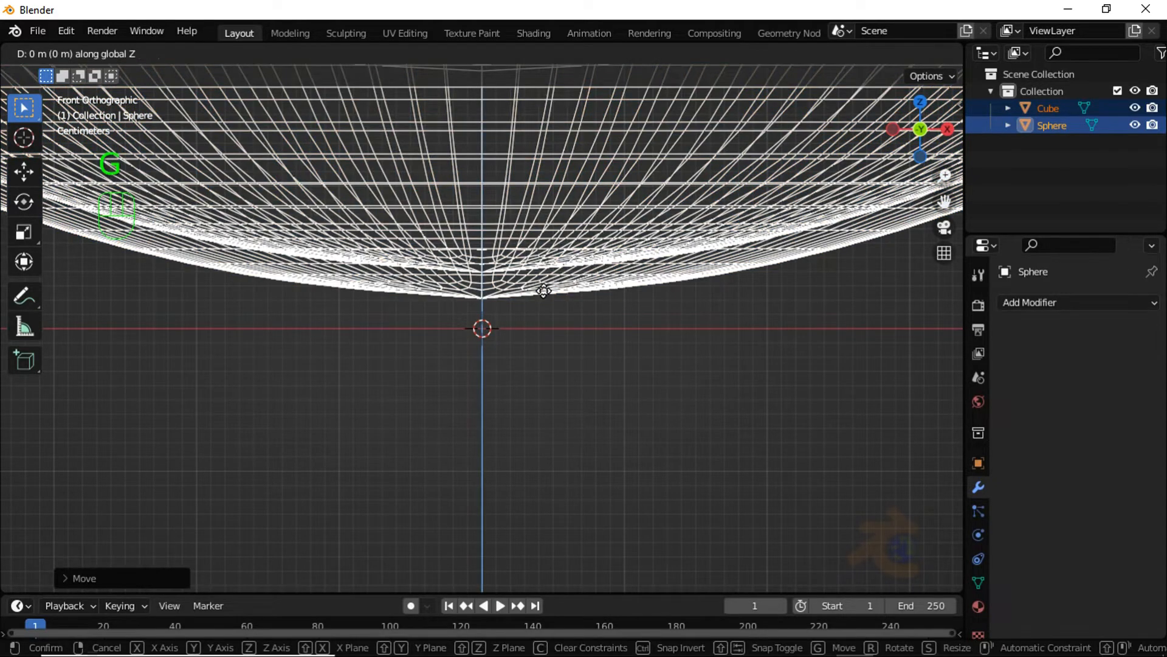
{"action": "left_click", "coordinate": [538, 314]}
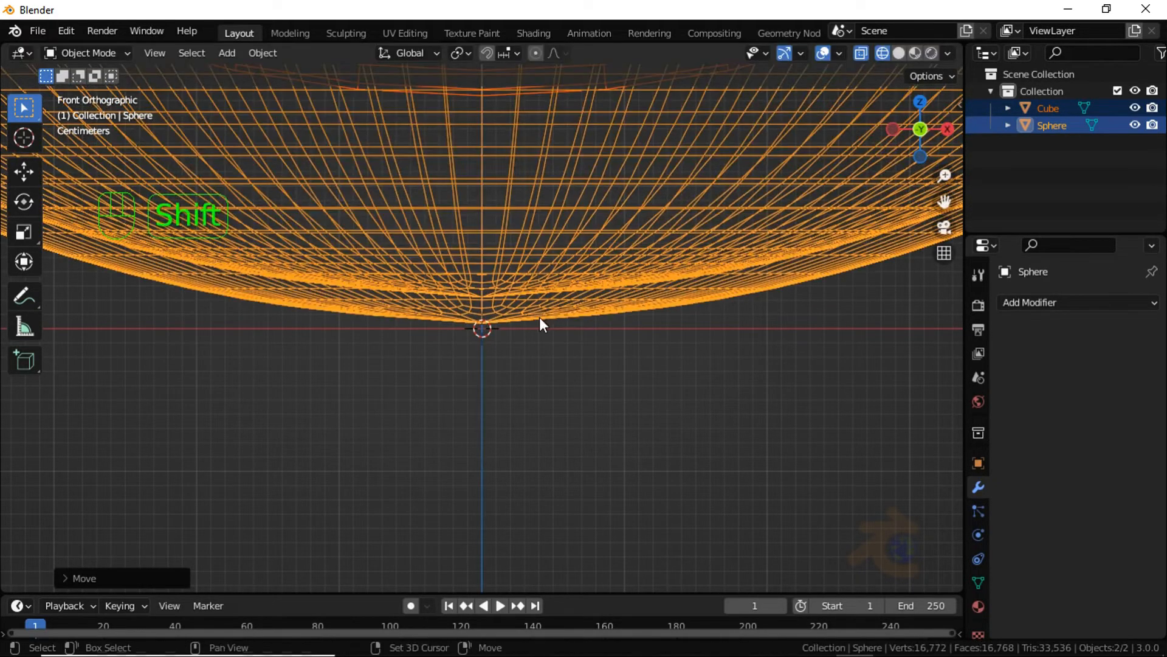
{"action": "key", "text": "shift+z"}
{"action": "scroll", "coordinate": [538, 313], "scroll_direction": "down", "scroll_amount": 4}
{"action": "middle_click_drag", "start_coordinate": [535, 308], "coordinate": [563, 476]}
{"action": "left_click", "coordinate": [625, 429]}
Step: Add Soft Body physics to the inner sphere and turn off its Goal option
{"action": "scroll", "coordinate": [583, 393], "scroll_direction": "up", "scroll_amount": 4}
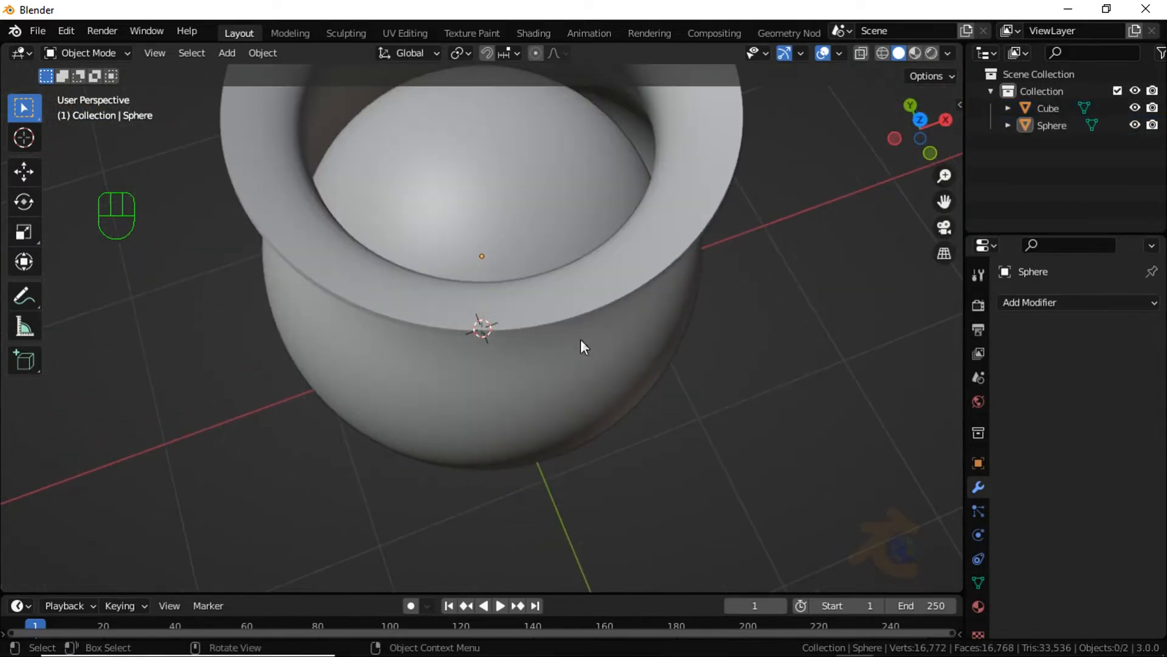
{"action": "middle_click_drag", "start_coordinate": [581, 339], "coordinate": [573, 444], "text": "shift"}
{"action": "scroll", "coordinate": [534, 371], "scroll_direction": "up", "scroll_amount": 2}
{"action": "left_click", "coordinate": [534, 369]}
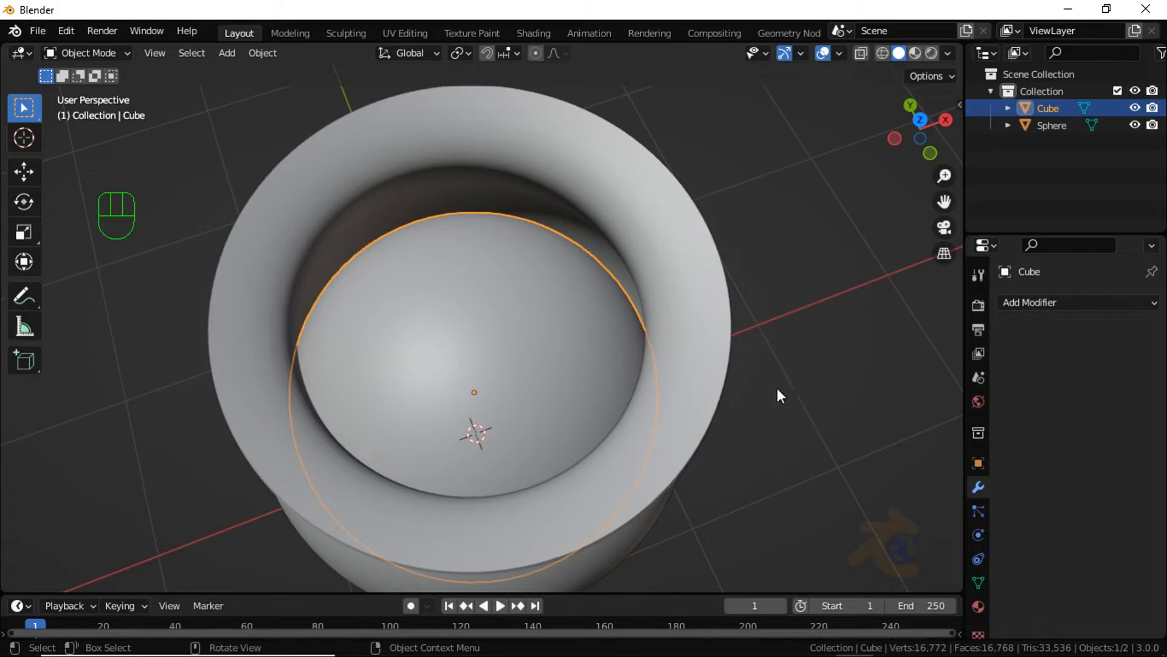
{"action": "left_click", "coordinate": [978, 534]}
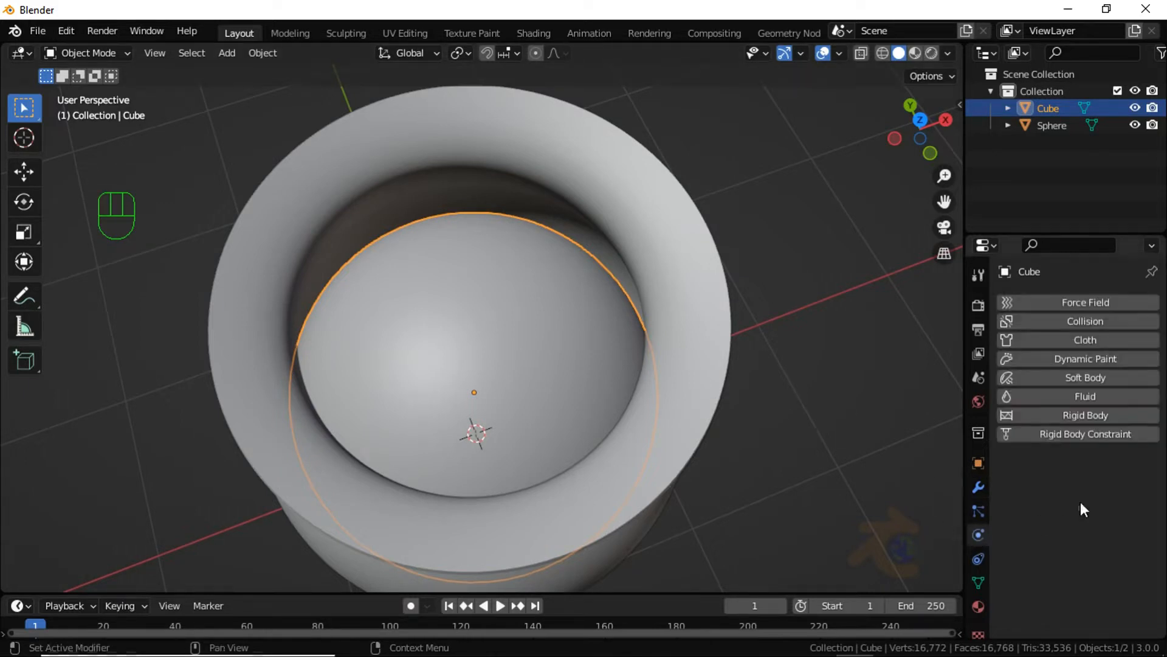
{"action": "left_click", "coordinate": [1093, 380]}
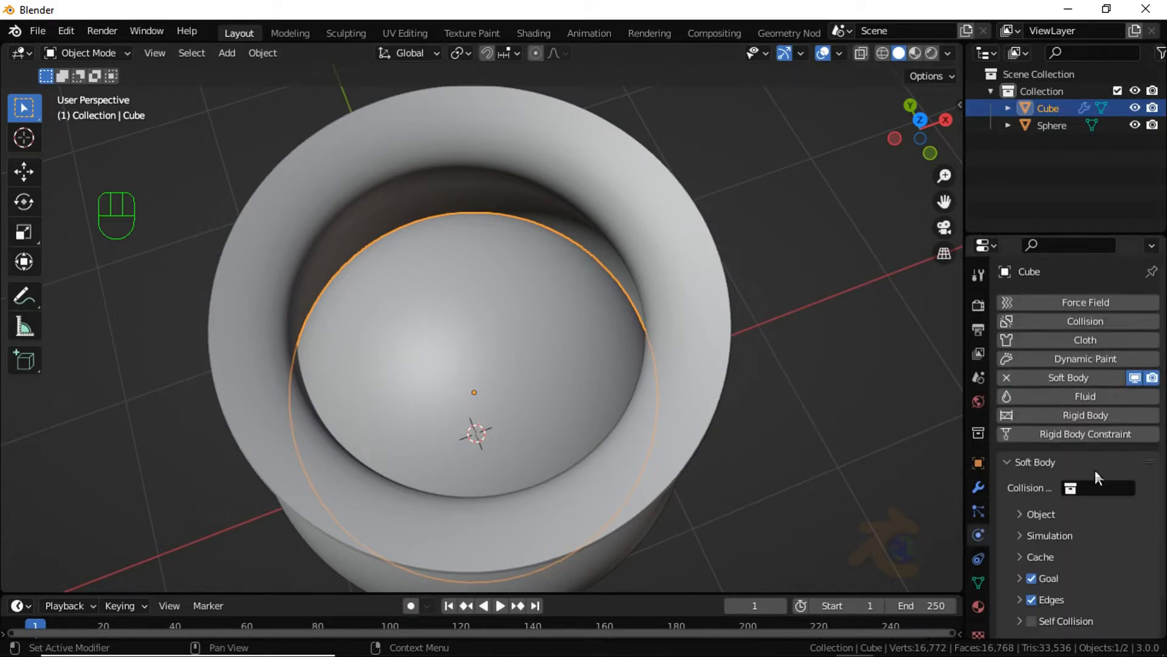
{"action": "scroll", "coordinate": [1085, 490], "scroll_direction": "down", "scroll_amount": 2}
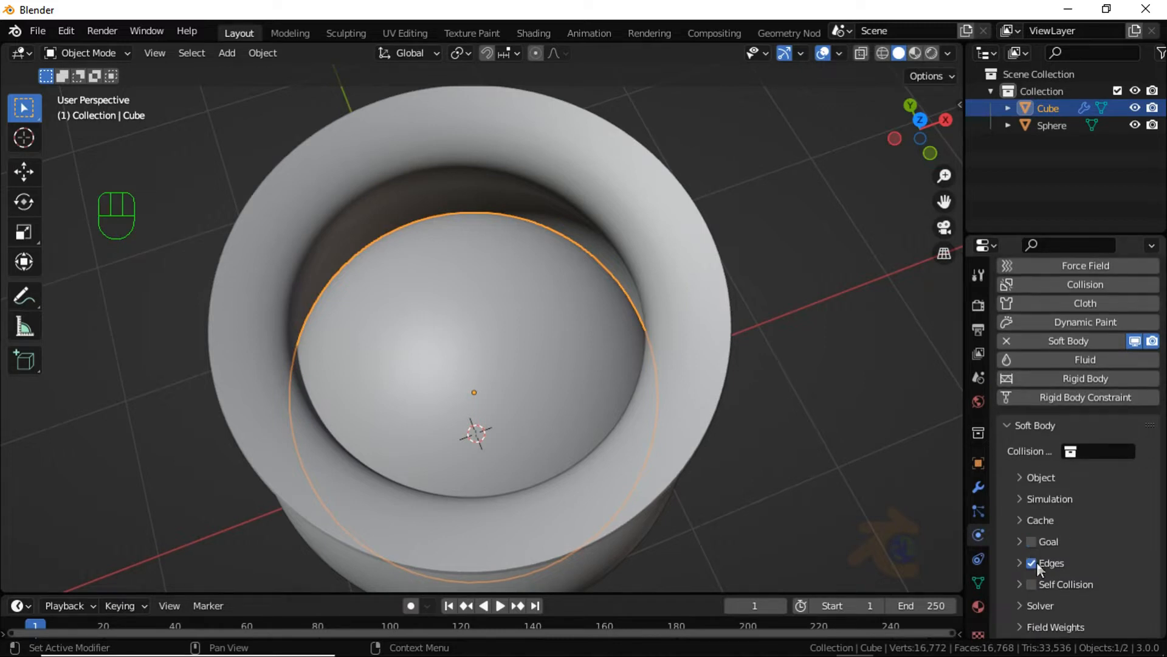
Step: Set both the Pull and Push values of the soft body's edges to 0.75
{"action": "left_click", "coordinate": [1019, 560]}
{"action": "scroll", "coordinate": [1066, 560], "scroll_direction": "down", "scroll_amount": 3}
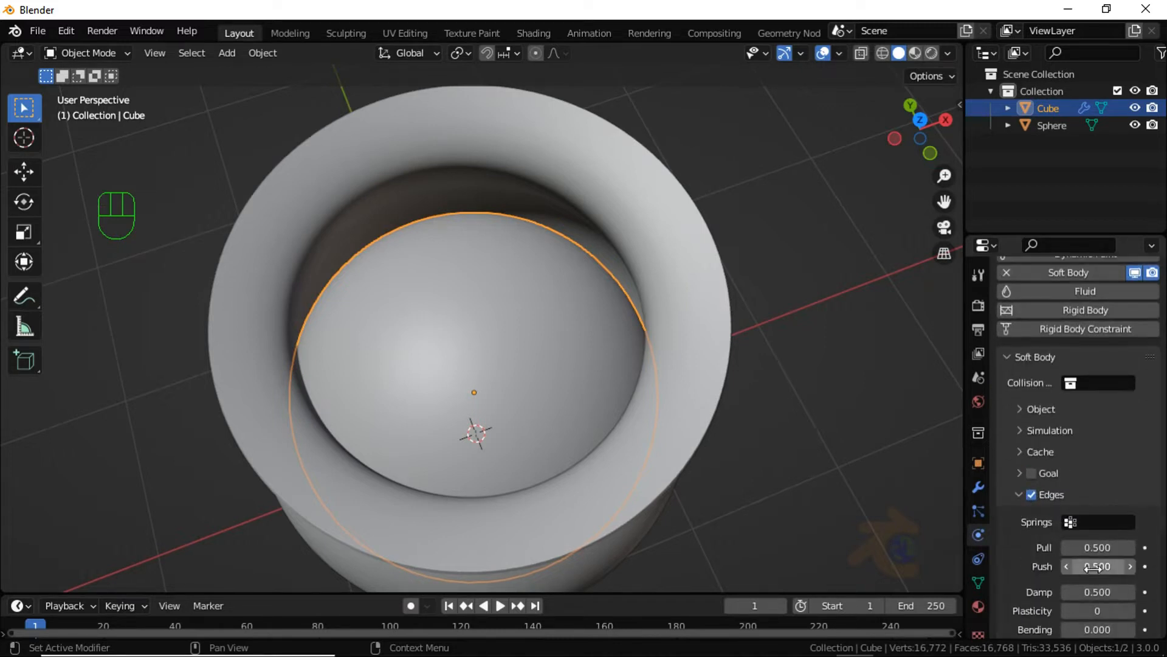
{"action": "mouse_move", "coordinate": [1096, 547]}
{"action": "left_mouse_down"}
{"action": "mouse_move", "coordinate": [1098, 564]}
{"action": "mouse_move", "coordinate": [1097, 549]}
{"action": "left_mouse_up"}
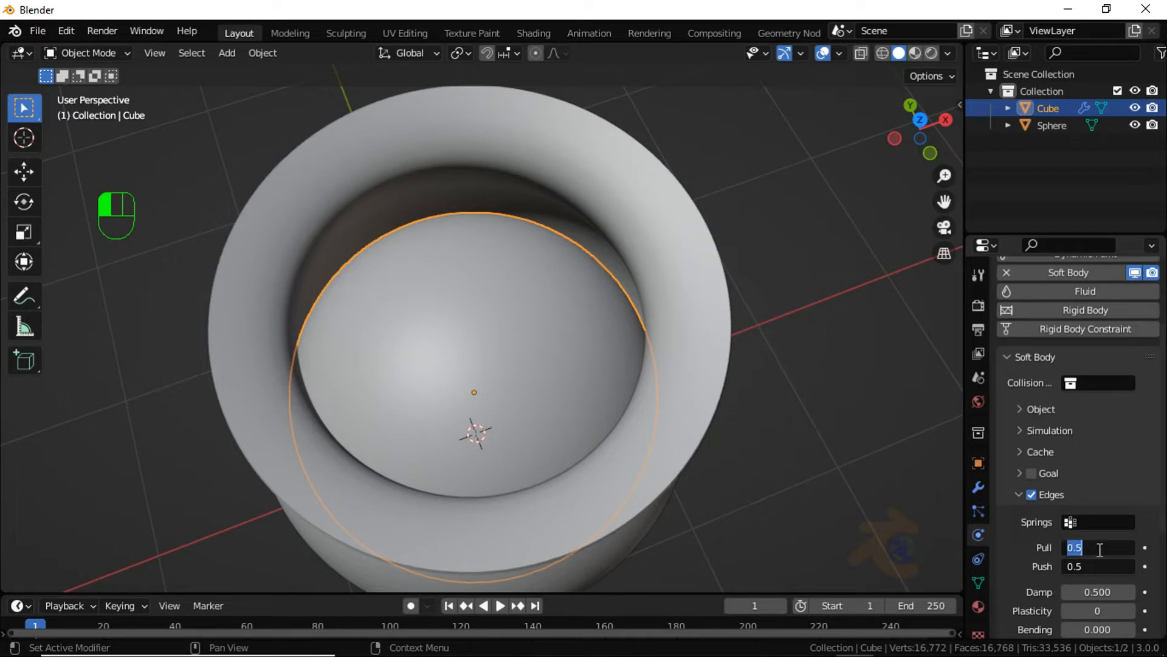
{"action": "key", "text": "BackSpace"}
{"action": "type", "text": ".75"}
{"action": "key", "text": "Return"}
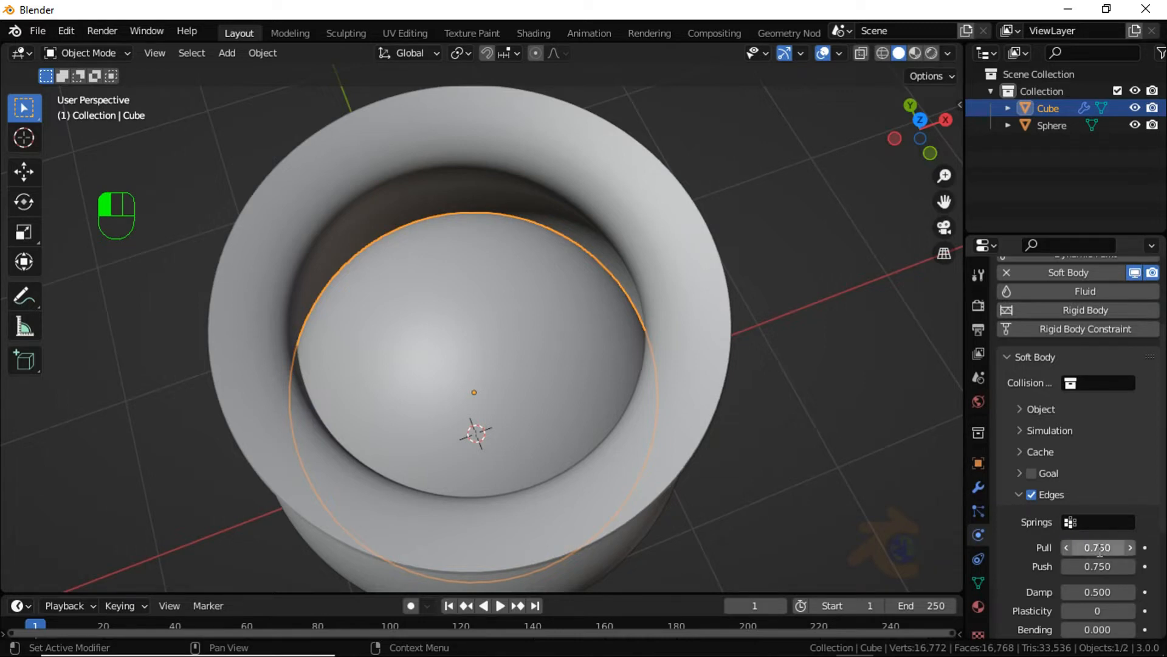
Step: Set the soft body edges' Plasticity to 1 and Bending to 0.03
{"action": "scroll", "coordinate": [1098, 548], "scroll_direction": "down", "scroll_amount": 3}
{"action": "mouse_move", "coordinate": [1099, 549]}
{"action": "left_mouse_down"}
{"action": "mouse_move", "coordinate": [1098, 570]}
{"action": "mouse_move", "coordinate": [1097, 547]}
{"action": "left_mouse_up"}
{"action": "type", "text": "3"}
{"action": "key", "text": "Return"}
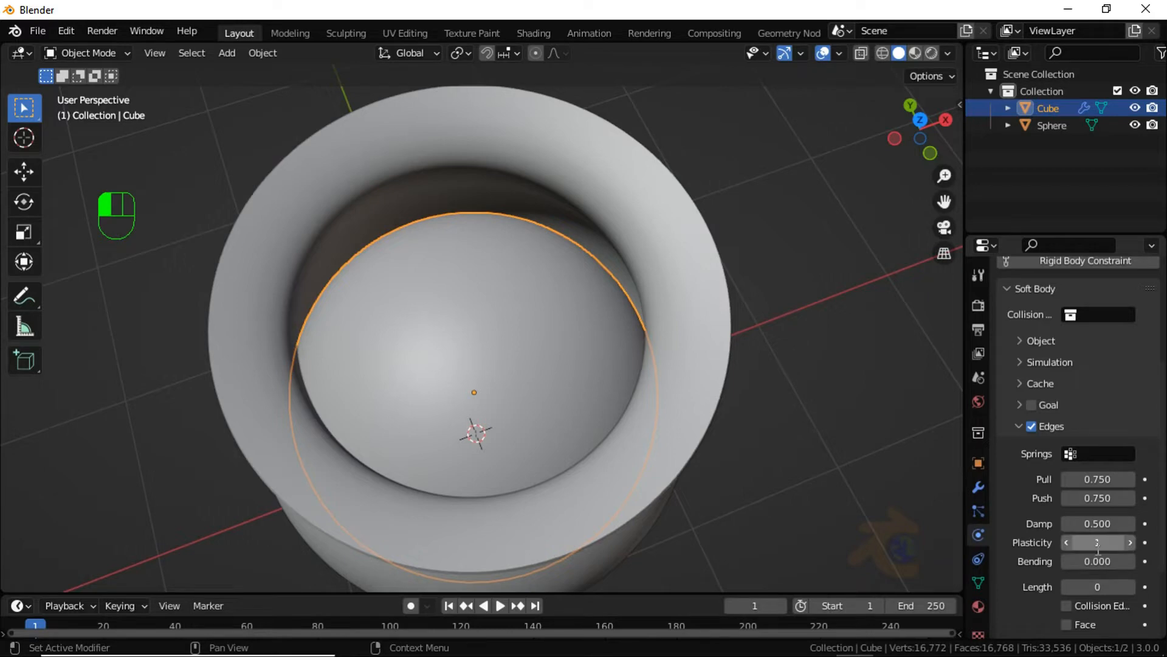
{"action": "left_click", "coordinate": [1097, 560]}
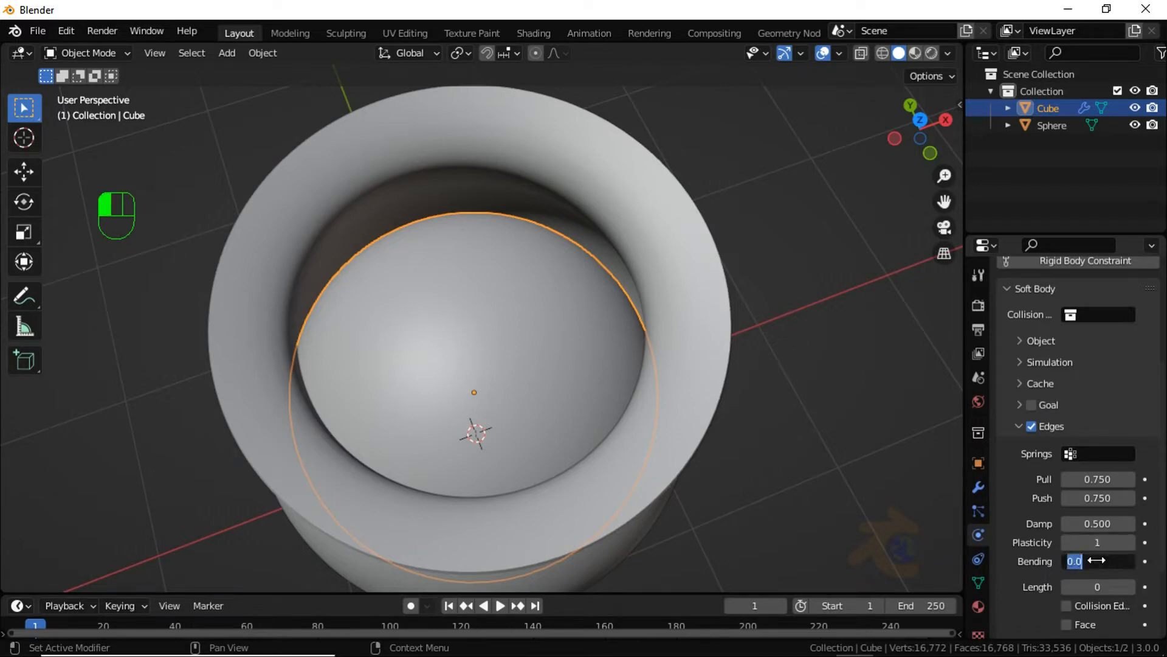
{"action": "key", "text": "BackSpace"}
{"action": "type", "text": ".03"}
{"action": "key", "text": "Return"}
Step: Enable Self Collision for the inner sphere's soft body
{"action": "scroll", "coordinate": [1090, 557], "scroll_direction": "down", "scroll_amount": 4}
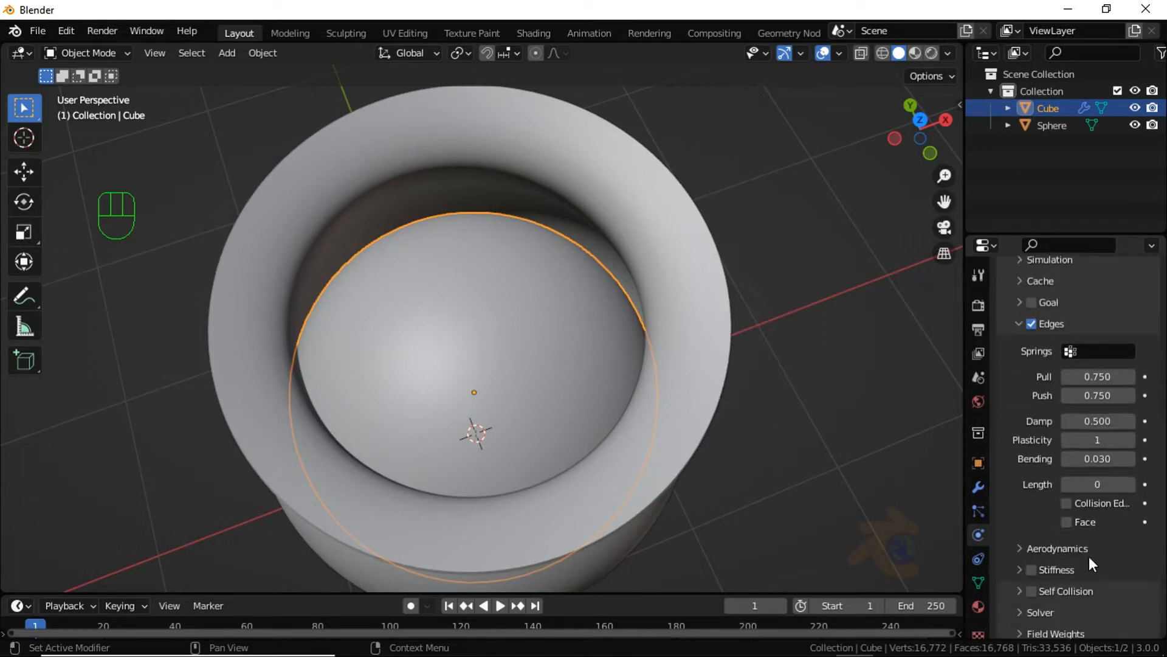
{"action": "left_click", "coordinate": [1030, 591]}
{"action": "scroll", "coordinate": [1056, 575], "scroll_direction": "down", "scroll_amount": 1}
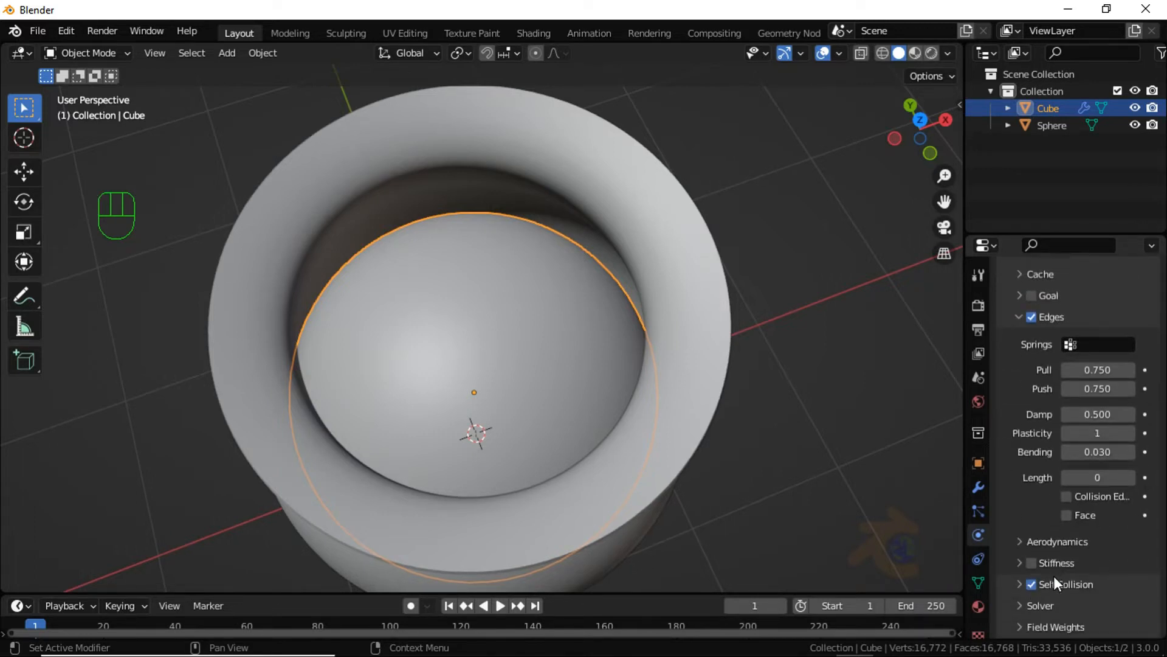
Step: Set the Gravity field weight of the inner sphere's soft body to -0.2
{"action": "left_click", "coordinate": [1030, 626]}
{"action": "scroll", "coordinate": [1042, 607], "scroll_direction": "down", "scroll_amount": 4}
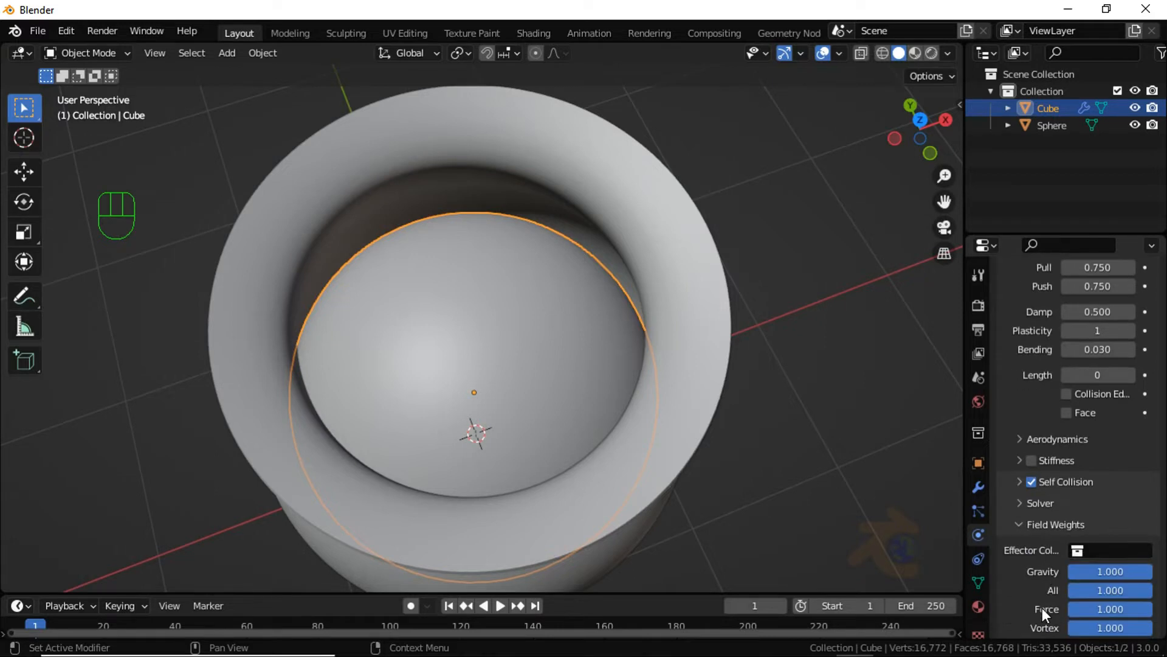
{"action": "left_click", "coordinate": [1111, 574]}
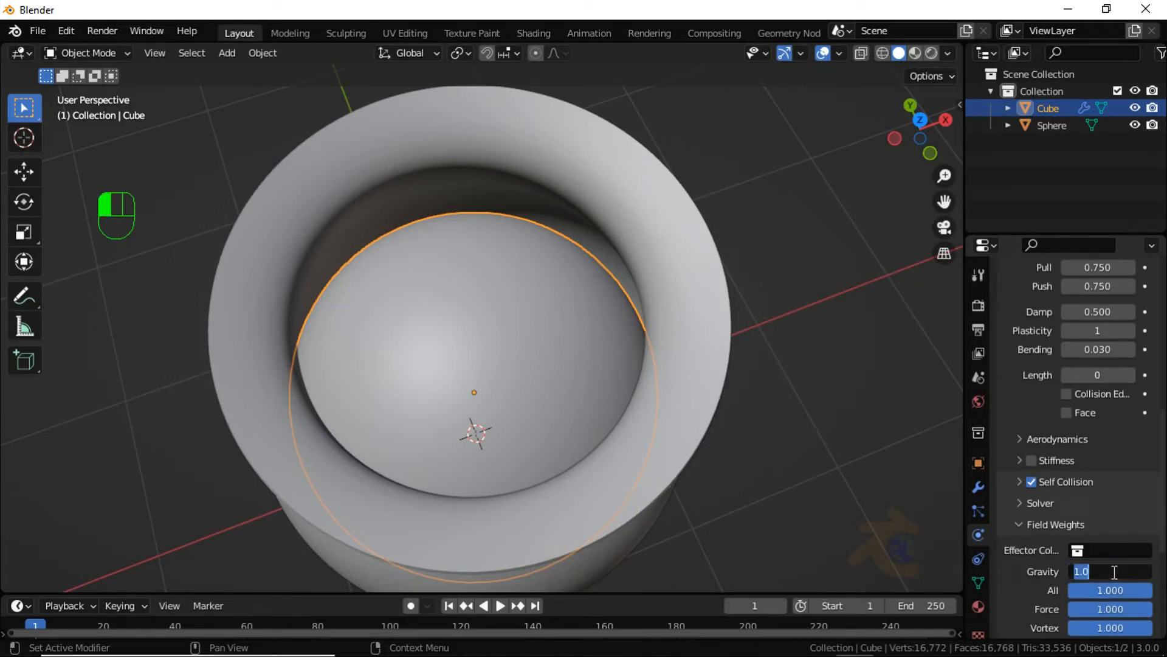
{"action": "key", "text": "BackSpace"}
{"action": "key", "text": "Return"}
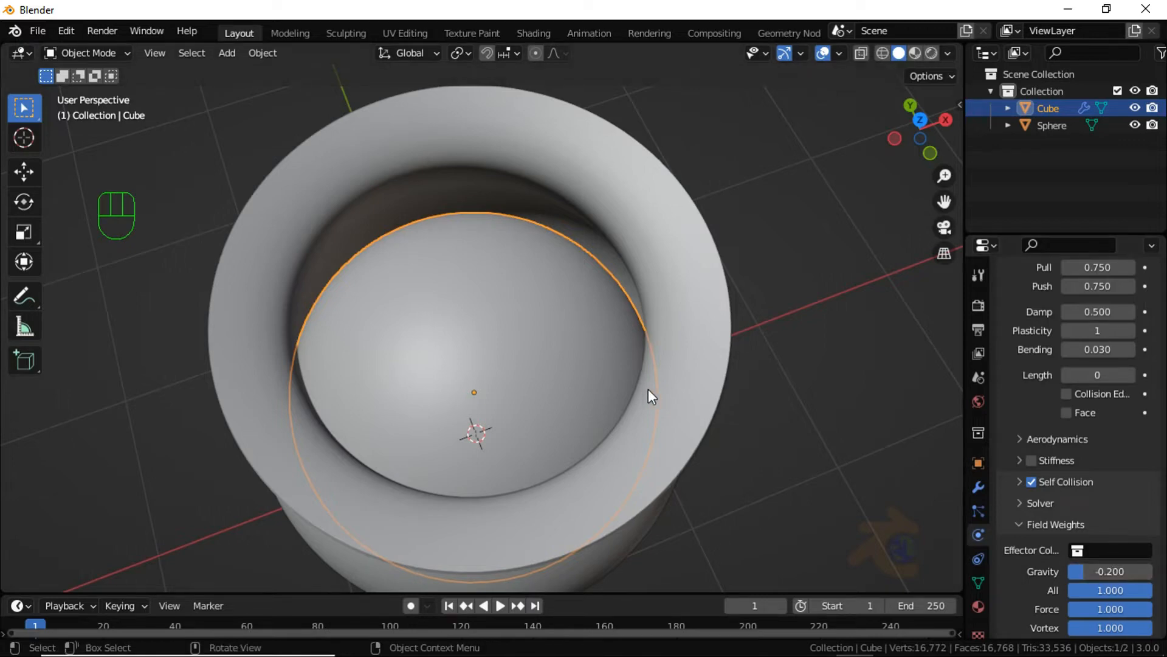
Step: Add Collision physics to the outer vase and set its Softbody & Cloth inner thickness to 0.001
{"action": "scroll", "coordinate": [648, 388], "scroll_direction": "down", "scroll_amount": 2}
{"action": "middle_click_drag", "start_coordinate": [746, 463], "coordinate": [720, 396]}
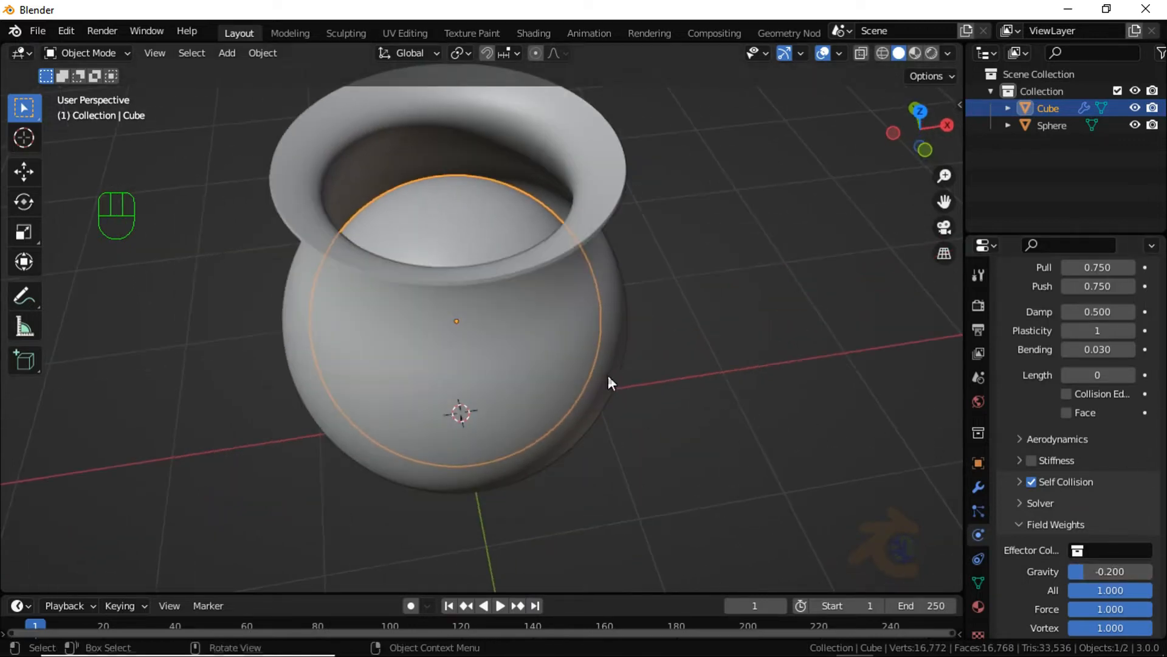
{"action": "left_click", "coordinate": [591, 231]}
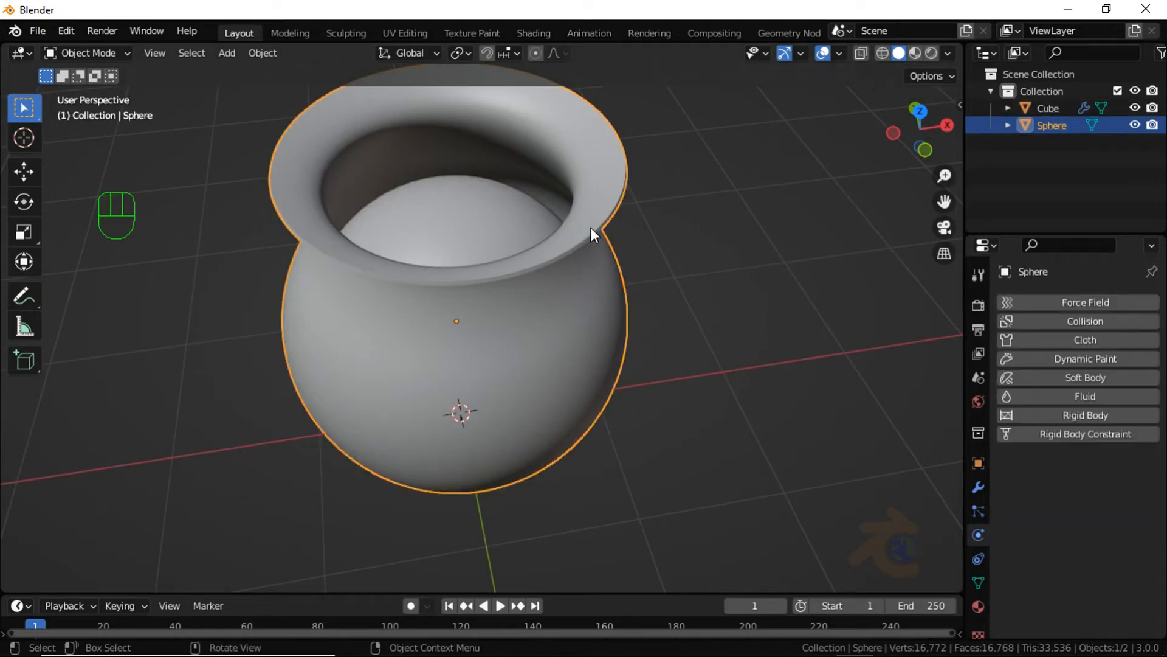
{"action": "left_click", "coordinate": [1097, 327]}
{"action": "scroll", "coordinate": [1112, 487], "scroll_direction": "down", "scroll_amount": 6}
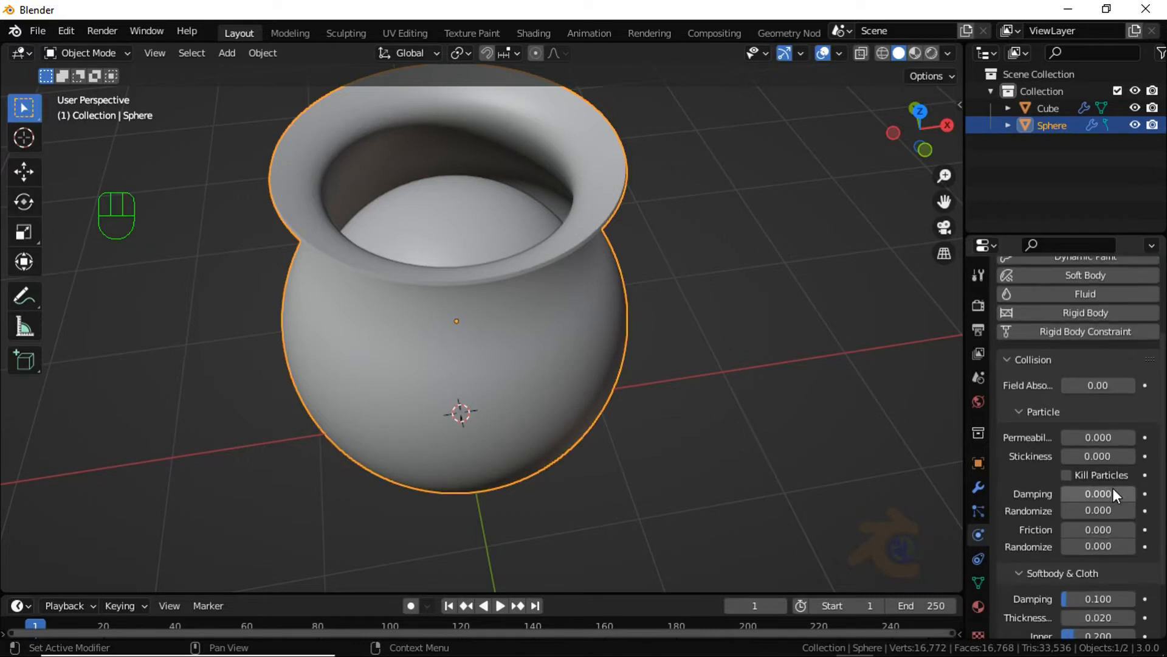
{"action": "left_click_drag", "start_coordinate": [1105, 566], "coordinate": [893, 550]}
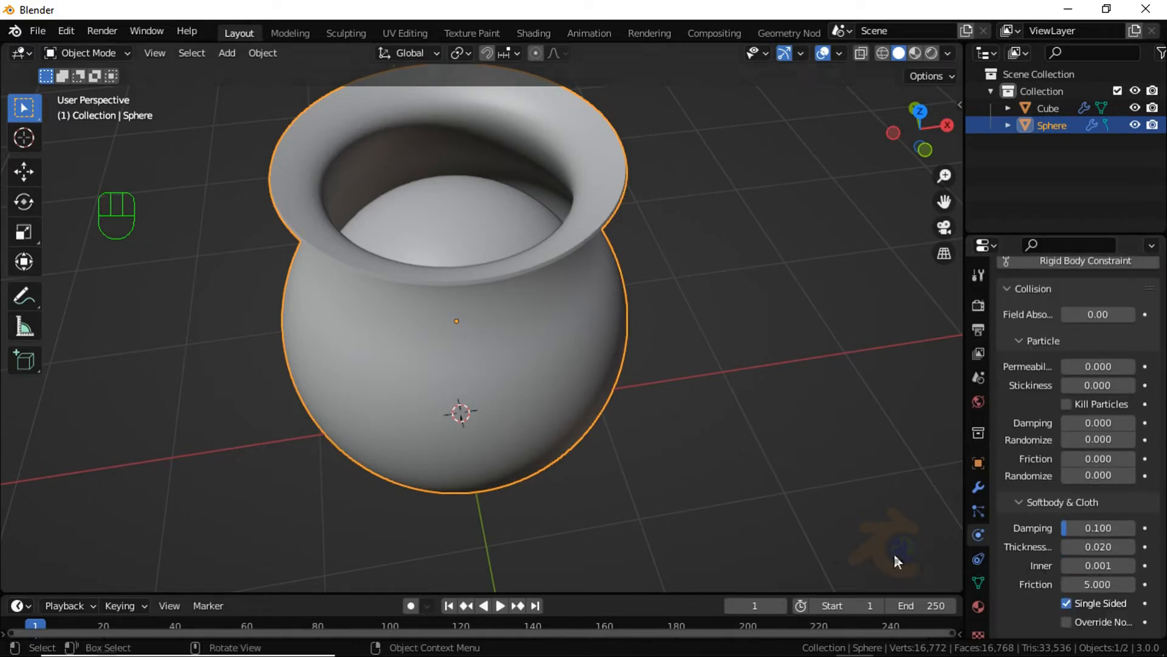
Step: Save the Blender file
{"action": "middle_click_drag", "start_coordinate": [666, 323], "coordinate": [683, 421], "text": "shift"}
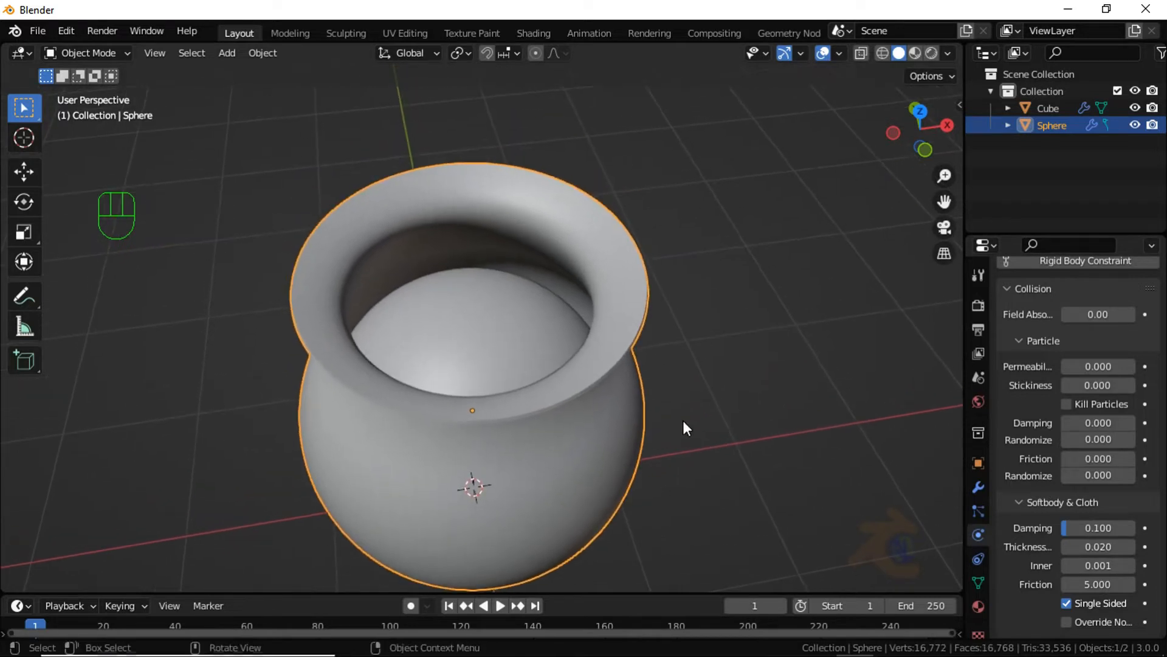
{"action": "left_click", "coordinate": [33, 34]}
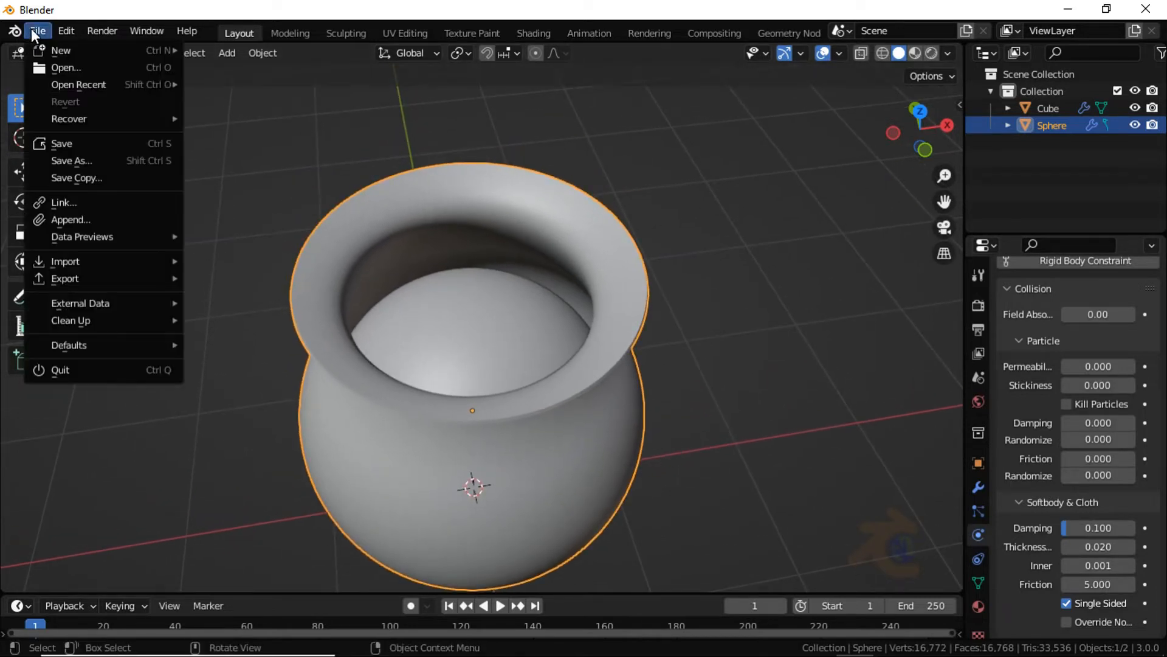
{"action": "left_click", "coordinate": [67, 145]}
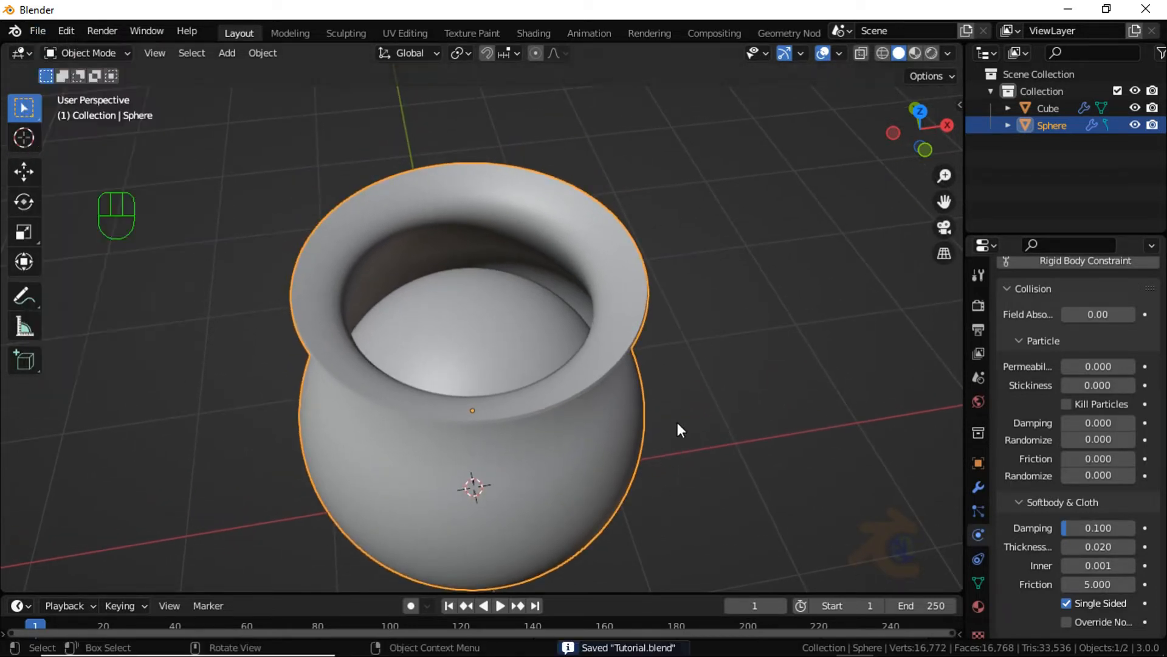
Step: Bake all dynamics from the cache settings of the inner sphere's soft body
{"action": "middle_click_drag", "start_coordinate": [672, 423], "coordinate": [673, 412]}
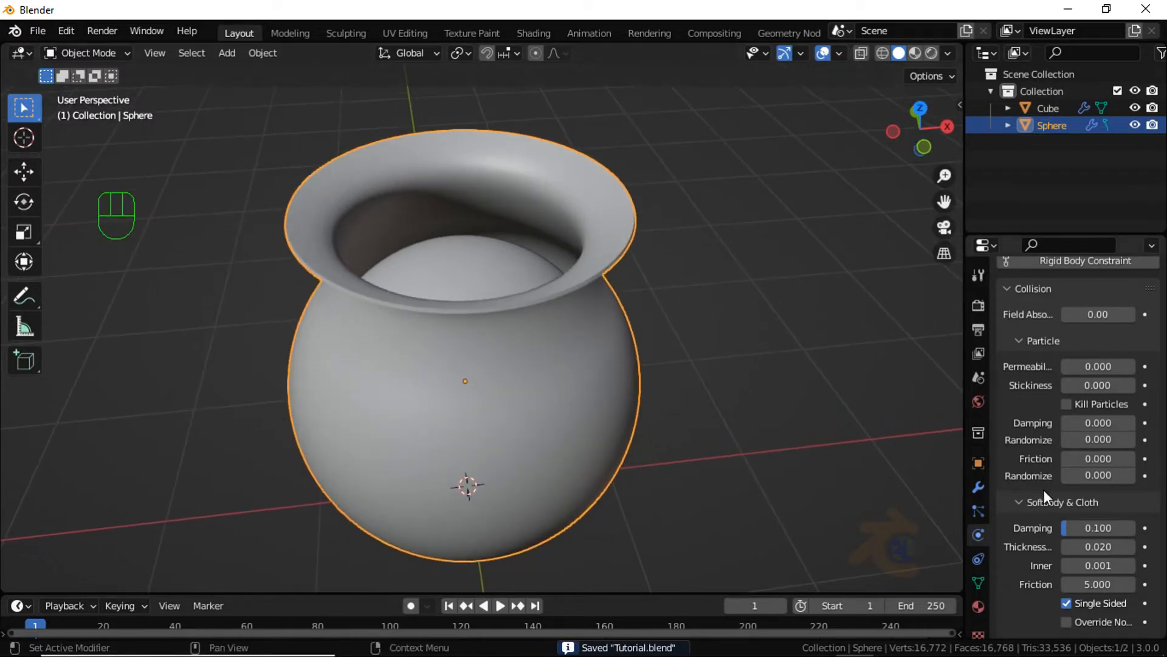
{"action": "left_click", "coordinate": [486, 274]}
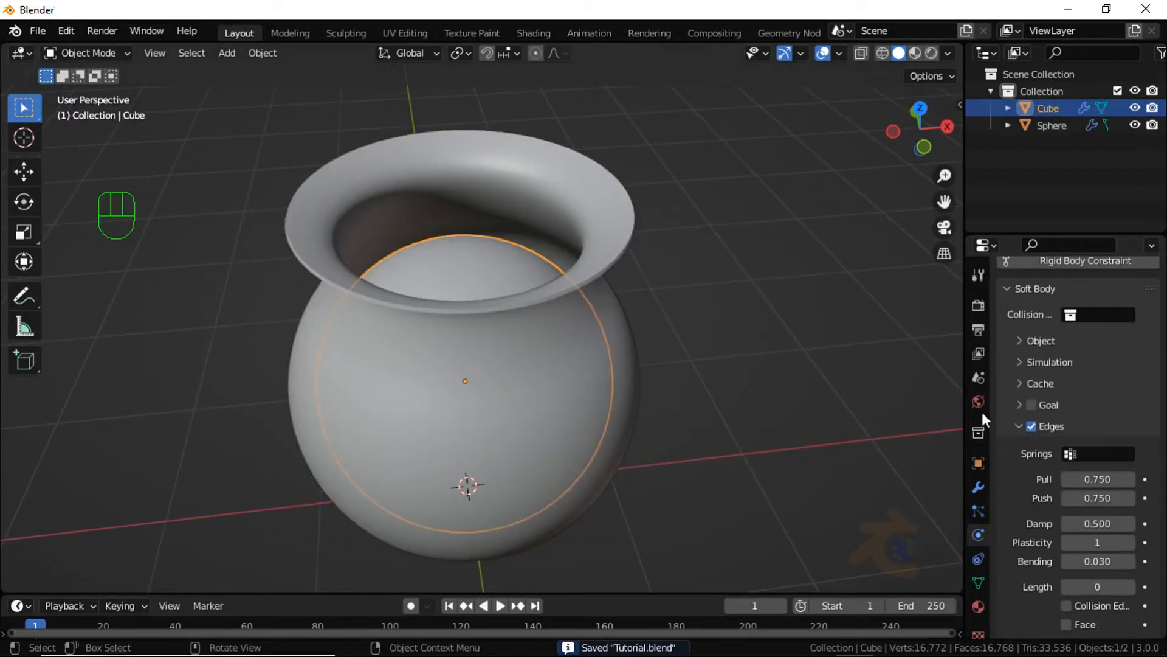
{"action": "left_click", "coordinate": [1041, 381]}
{"action": "scroll", "coordinate": [1088, 438], "scroll_direction": "down", "scroll_amount": 2}
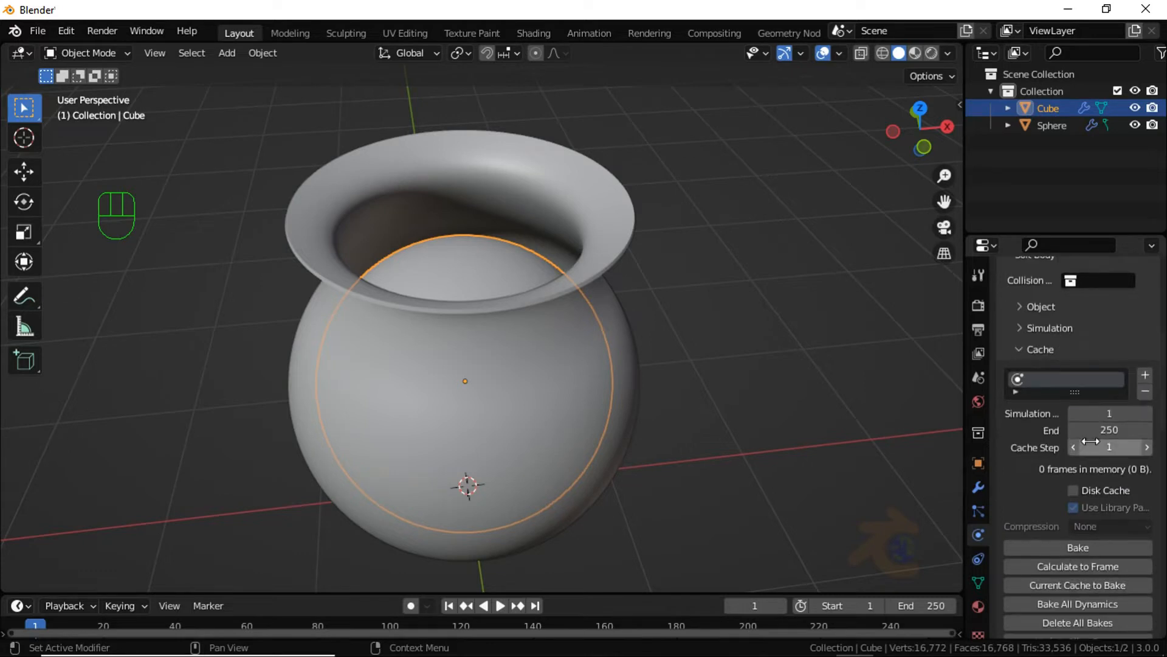
{"action": "scroll", "coordinate": [1091, 441], "scroll_direction": "down", "scroll_amount": 4}
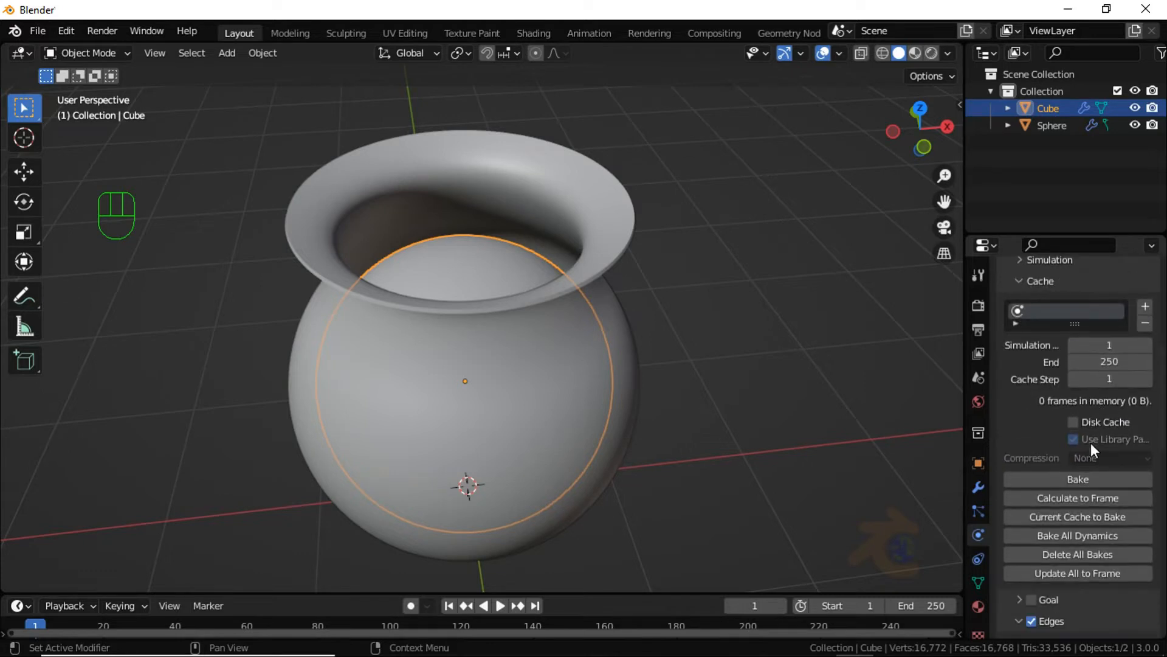
{"action": "left_click", "coordinate": [1082, 537]}
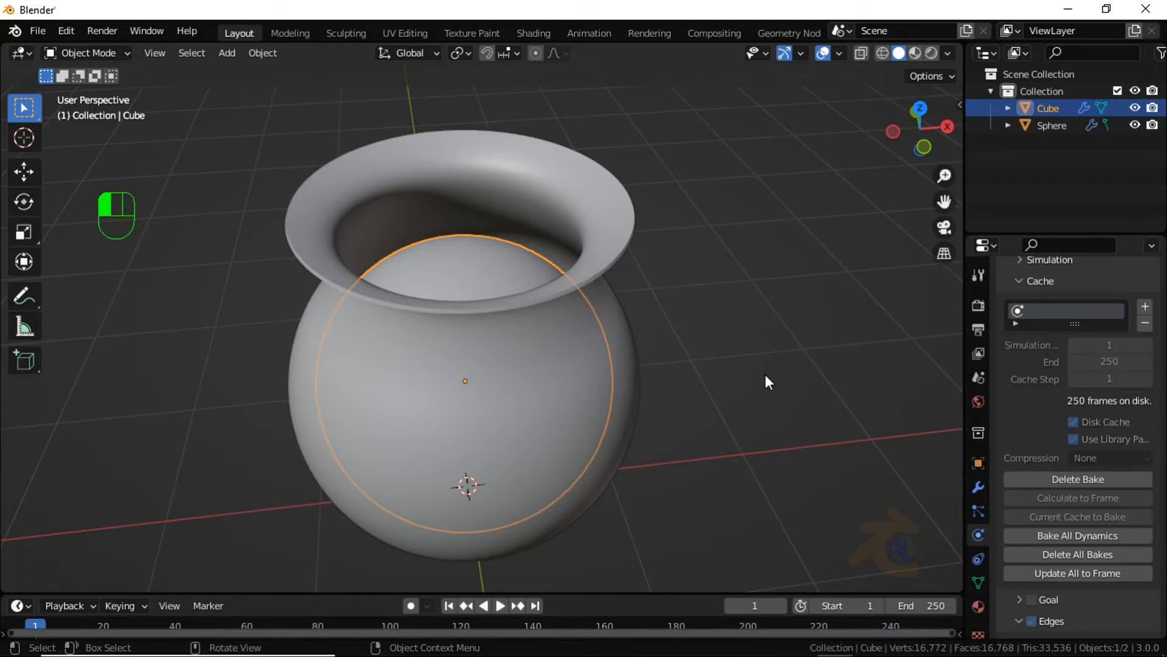
Step: Play the baked simulation in front view, stop it around frame 102, and examine the deformed soft body above the vase
{"action": "key", "text": "KP_1"}
{"action": "key", "text": "space"}
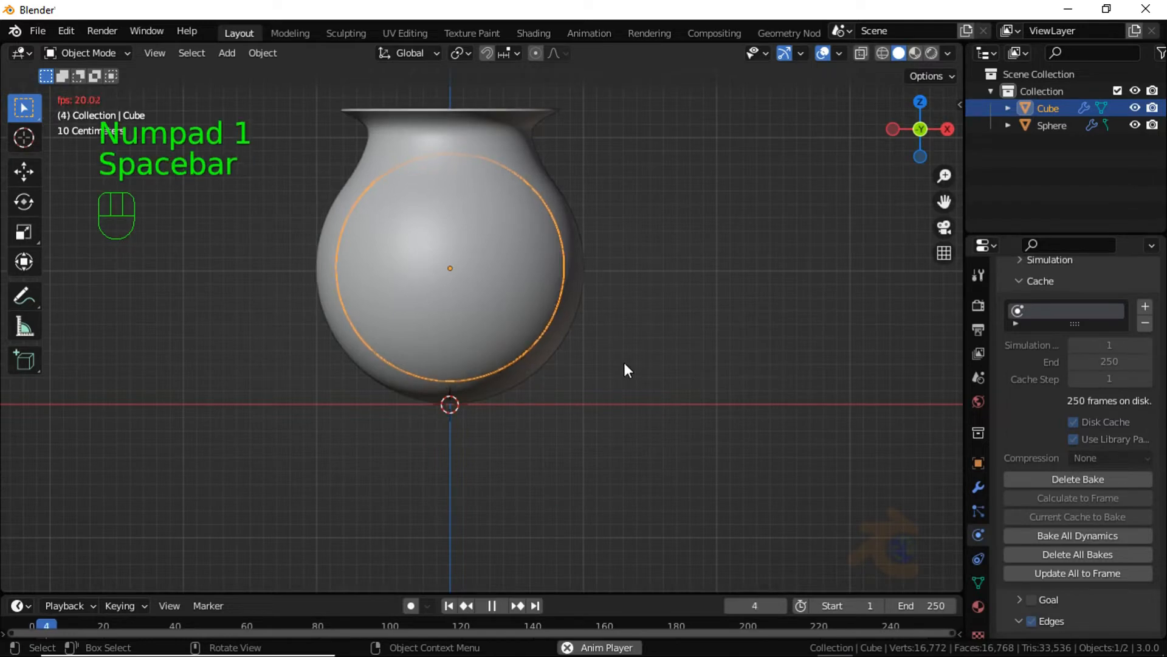
{"action": "scroll", "coordinate": [578, 307], "scroll_direction": "down", "scroll_amount": 3}
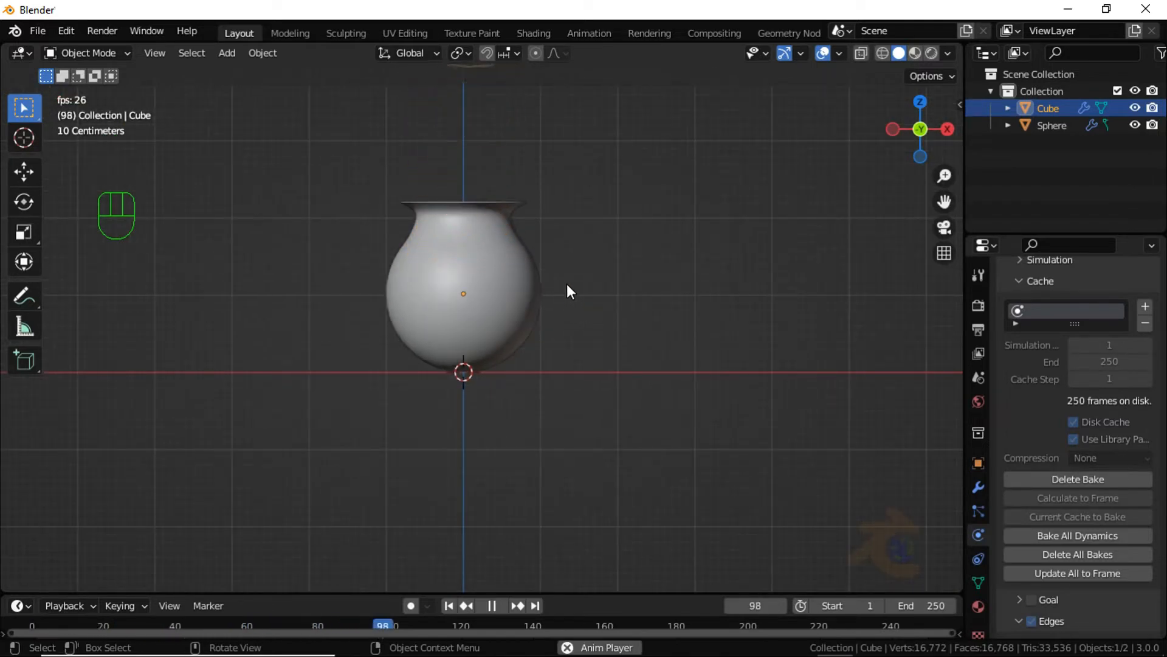
{"action": "key", "text": "space"}
{"action": "middle_click_drag", "start_coordinate": [555, 264], "coordinate": [544, 513]}
{"action": "key", "text": "KP_1"}
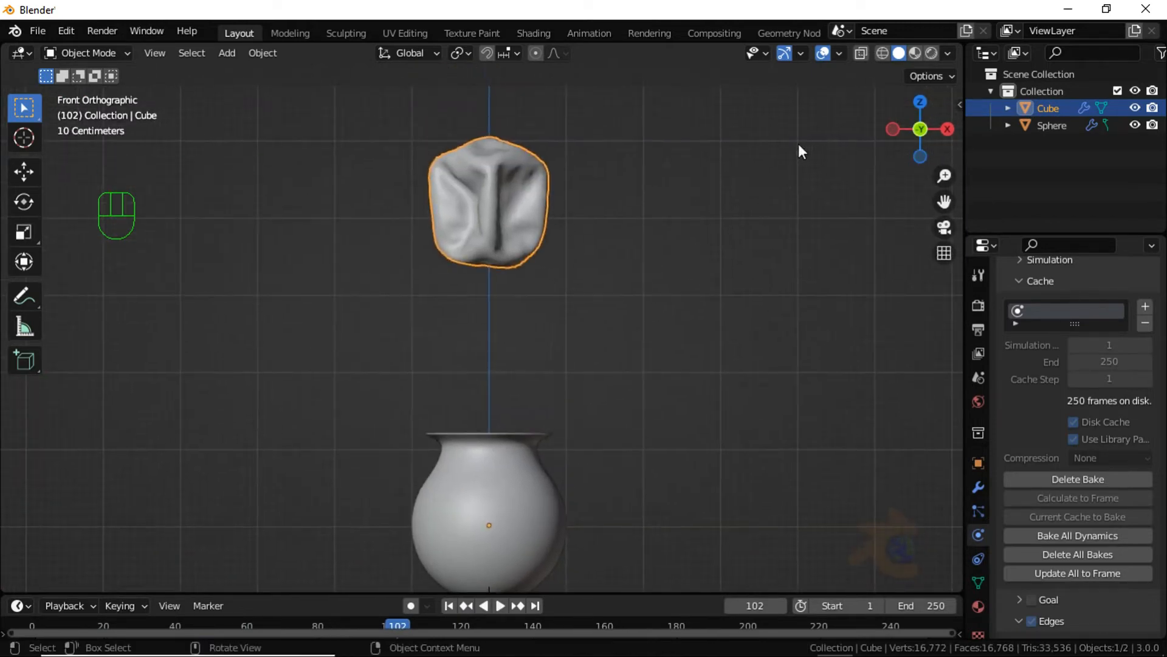
Step: Set the viewport shading colour to Random so each object is tinted differently
{"action": "left_click", "coordinate": [947, 55]}
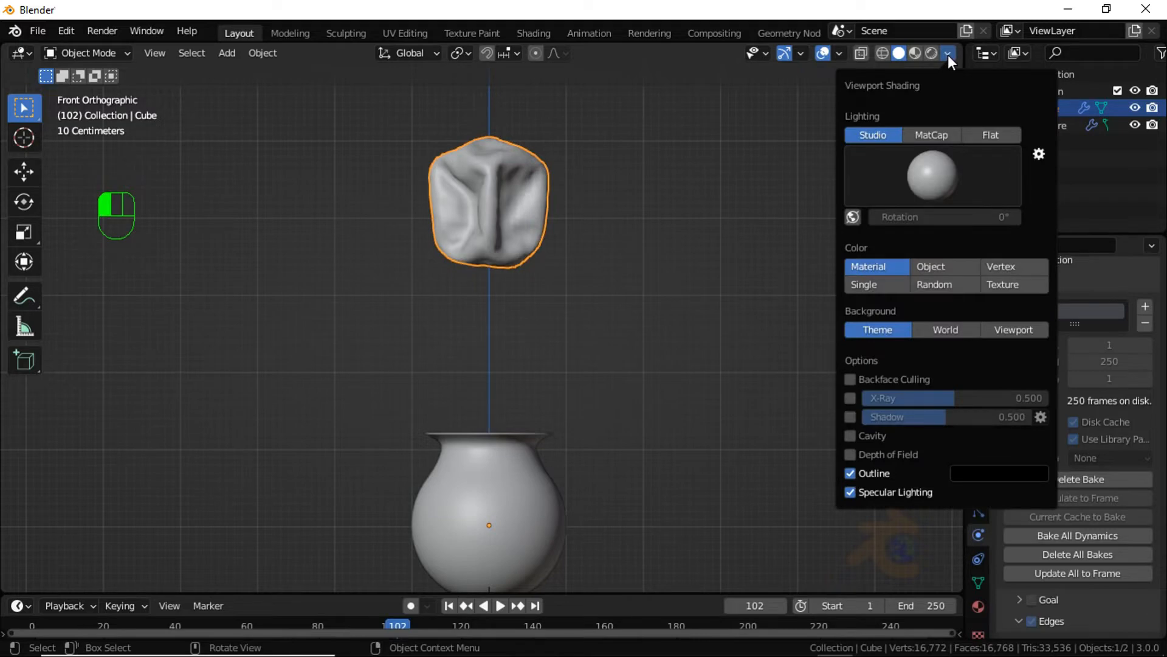
{"action": "left_click", "coordinate": [931, 279]}
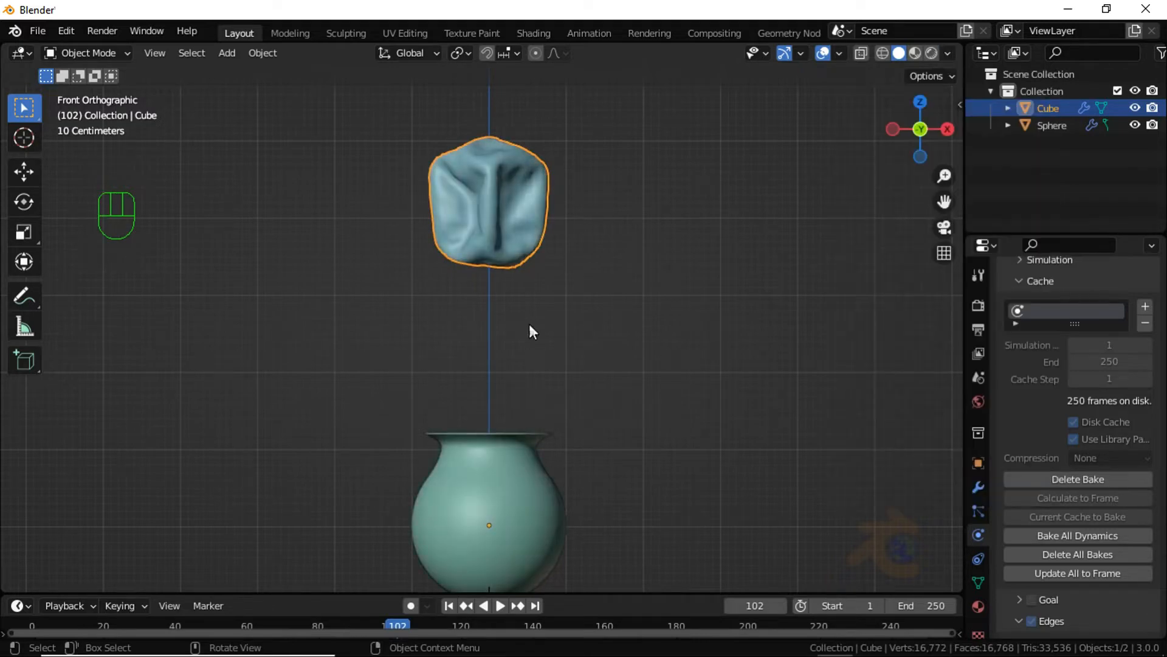
{"action": "scroll", "coordinate": [529, 324], "scroll_direction": "up", "scroll_amount": 2}
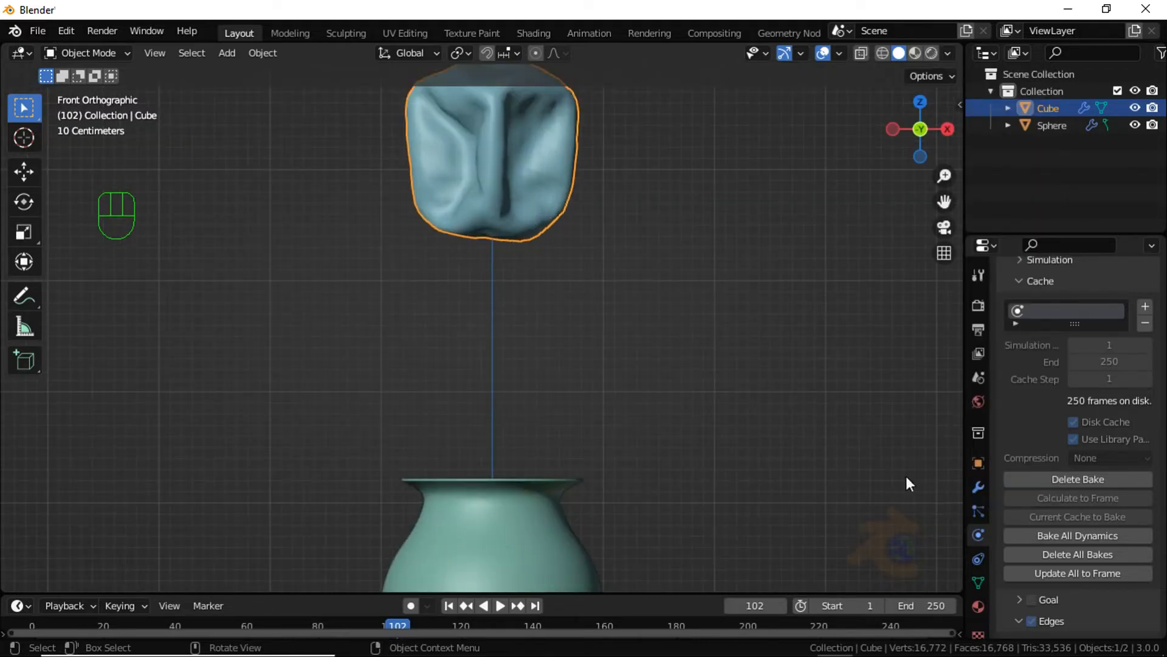
Step: Add a Subdivision Surface modifier to the soft body object and return the timeline to frame 1
{"action": "left_click", "coordinate": [979, 487]}
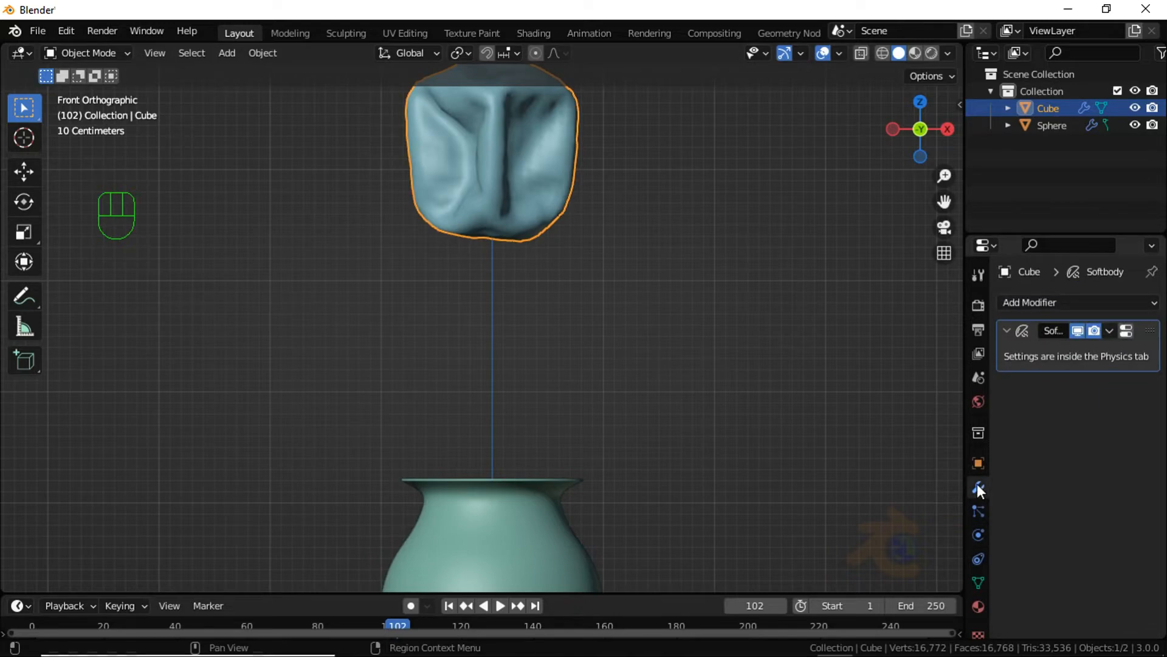
{"action": "left_click", "coordinate": [1048, 302]}
{"action": "left_click", "coordinate": [840, 619]}
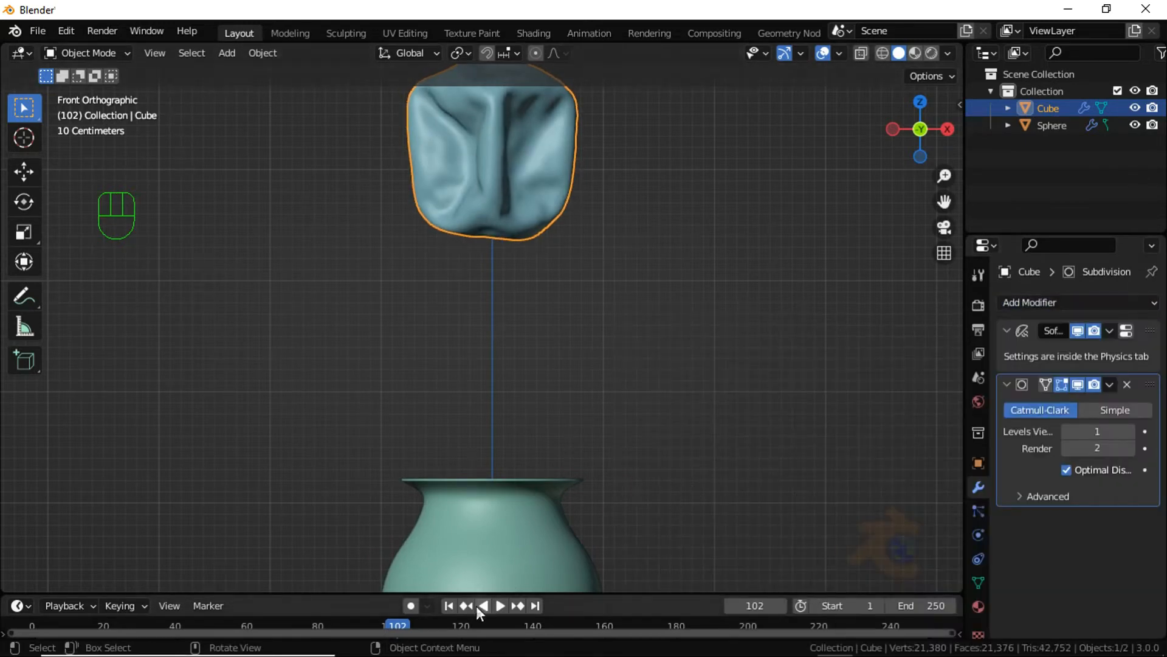
{"action": "left_click", "coordinate": [448, 605]}
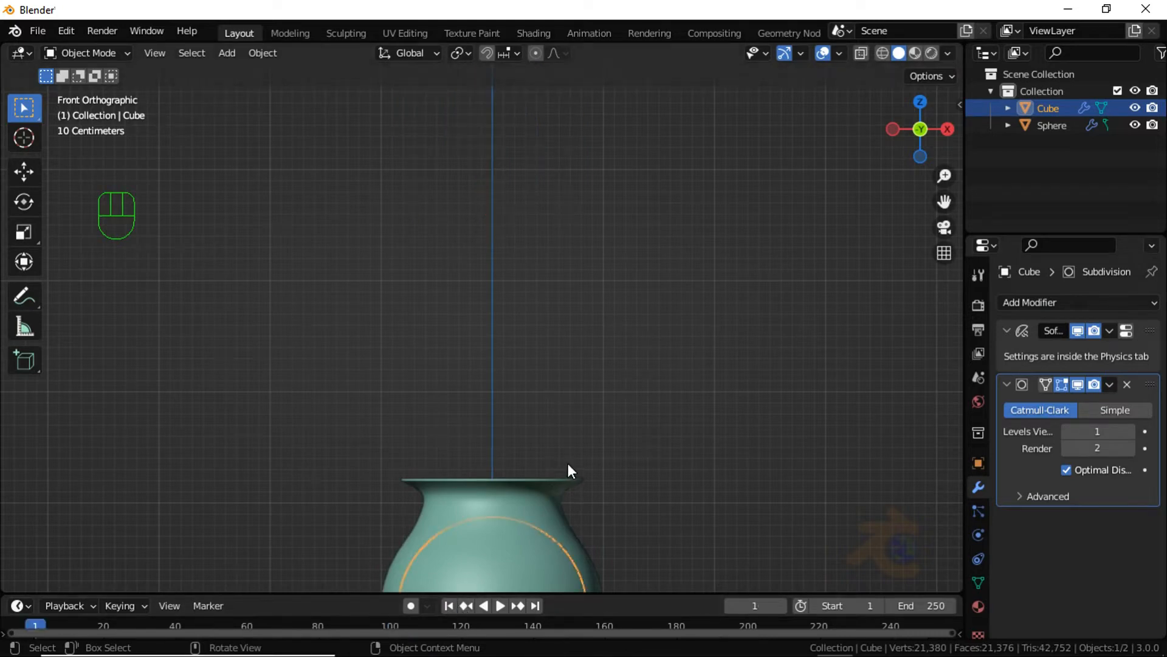
{"action": "middle_click_drag", "start_coordinate": [569, 463], "coordinate": [591, 269], "text": "shift"}
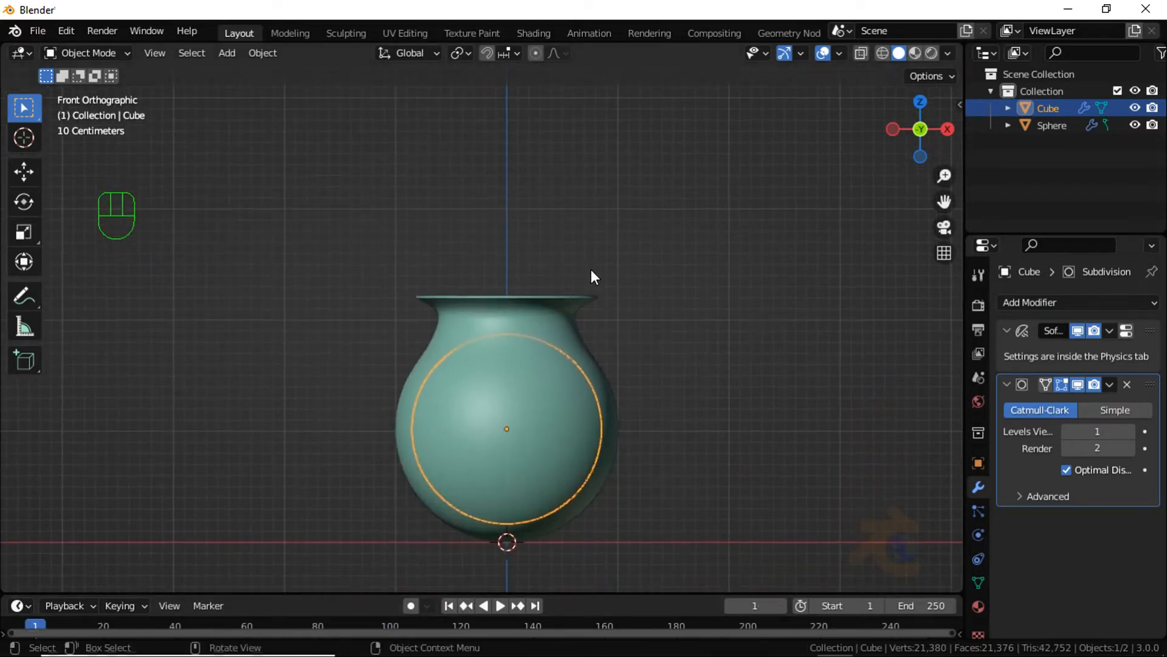
Step: Create a new collection in the scene and add a plane mesh beneath the vase
{"action": "left_click", "coordinate": [710, 454]}
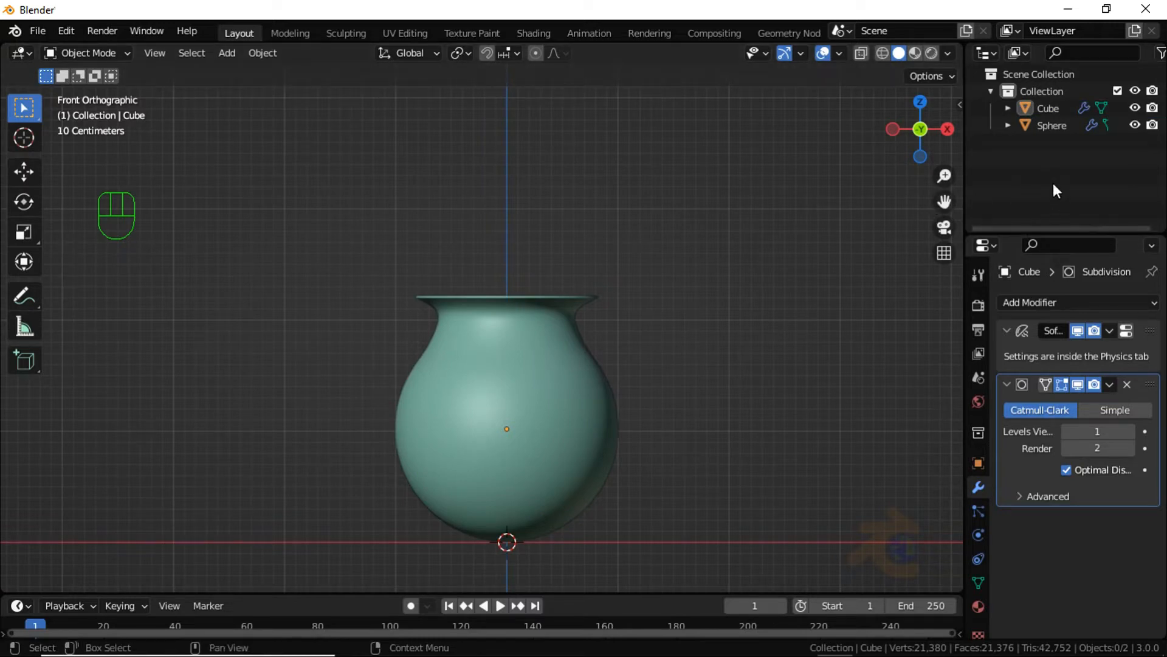
{"action": "key", "text": "c"}
{"action": "key", "text": "shift+a"}
{"action": "mouse_move", "coordinate": [818, 262]}
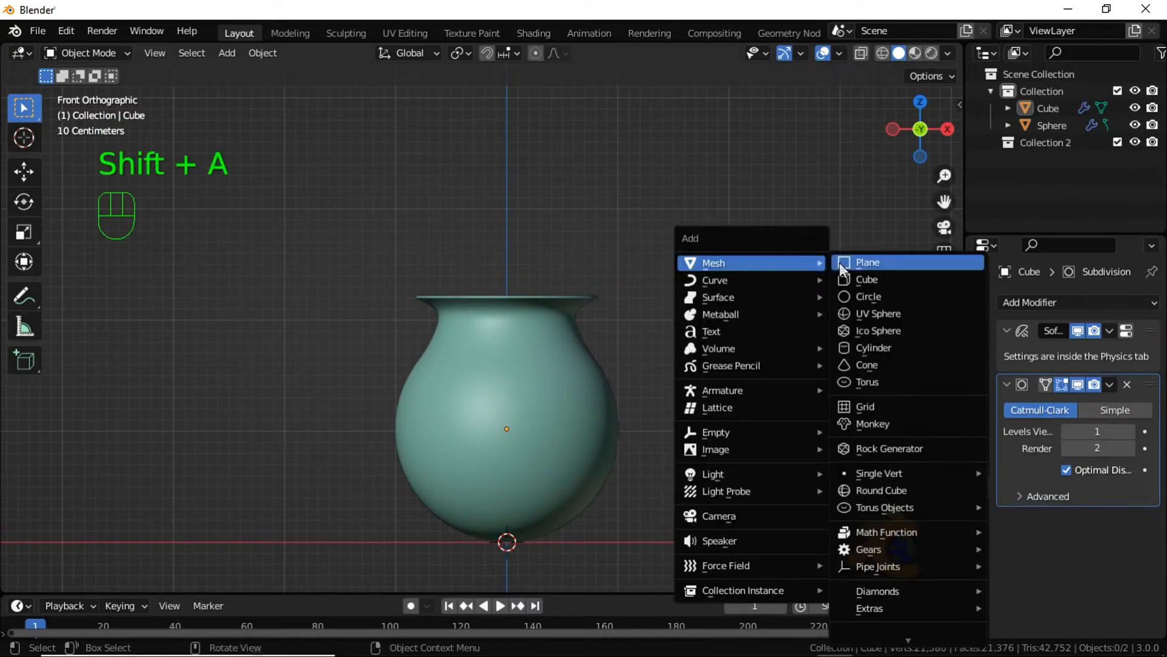
{"action": "left_click", "coordinate": [880, 263]}
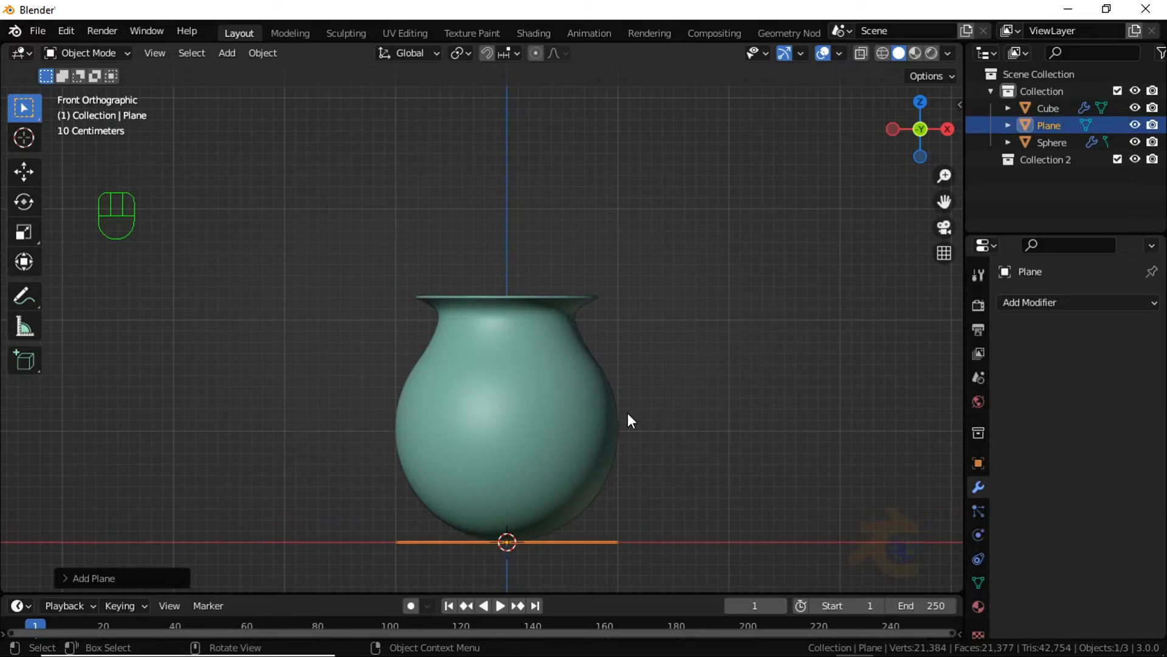
Step: Scale up the plane's mesh in Edit Mode until it extends past the vase, and move the plane directly into the Scene Collection
{"action": "key", "text": "KP_7"}
{"action": "key", "text": "Tab"}
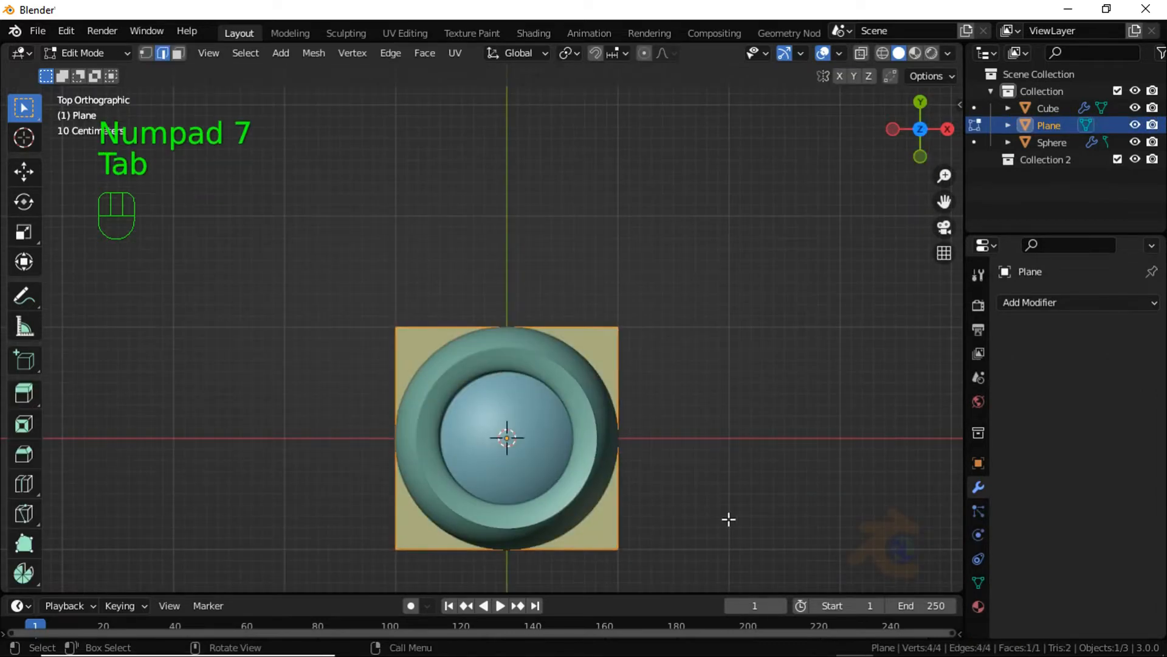
{"action": "key", "text": "s"}
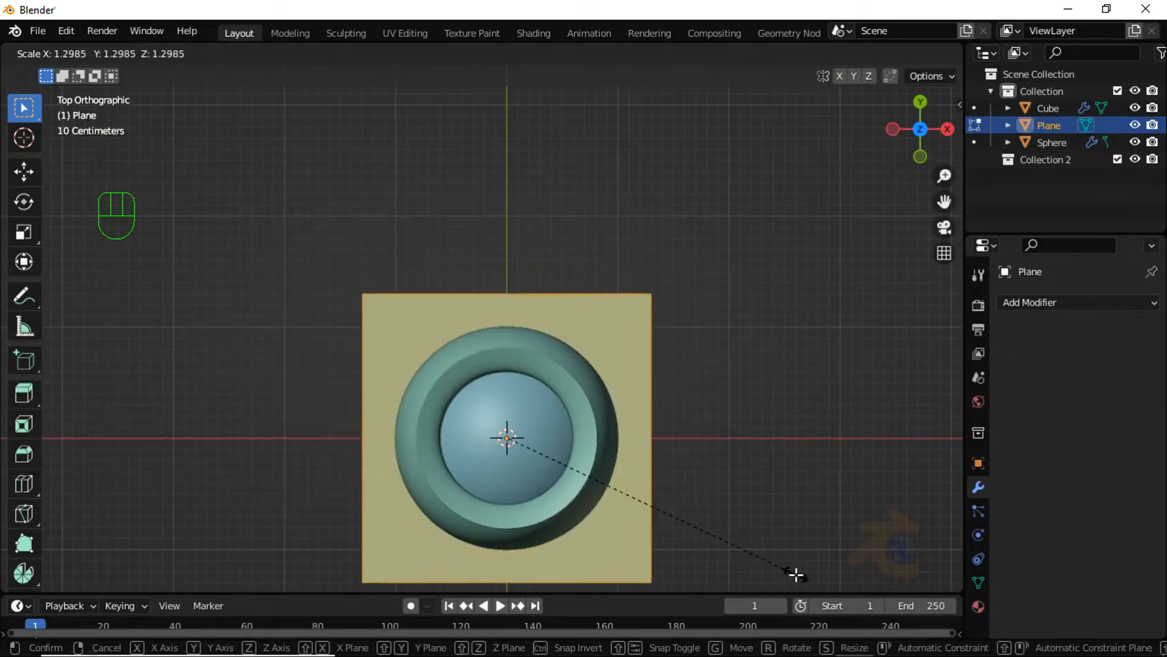
{"action": "left_click", "coordinate": [815, 588]}
{"action": "key", "text": "Tab"}
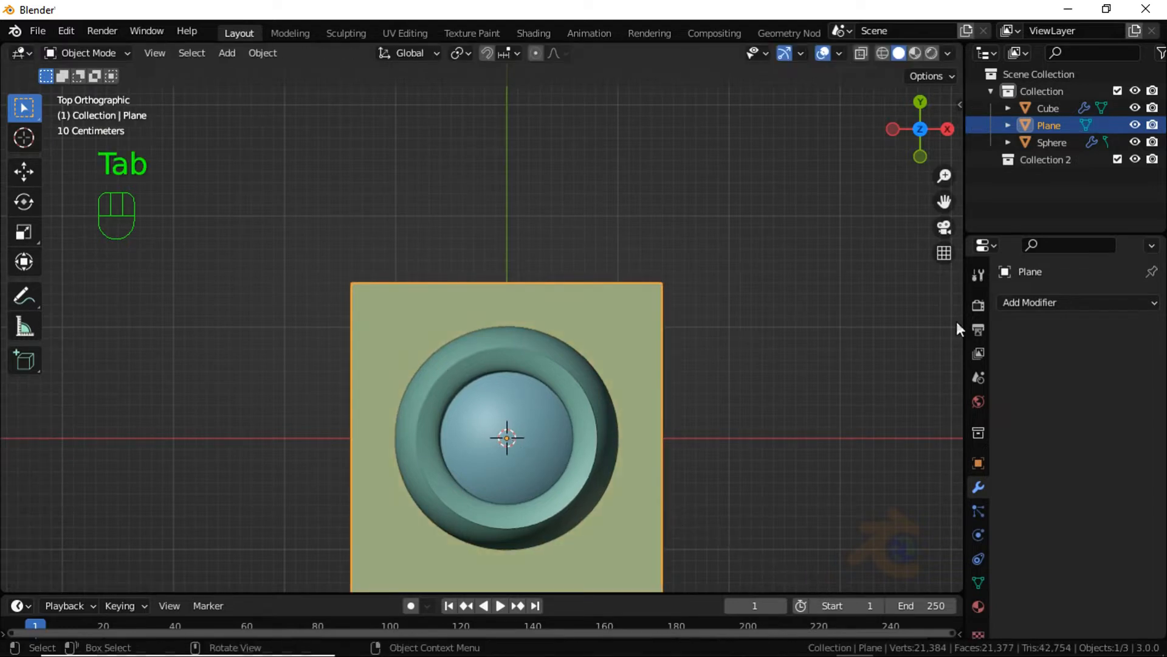
{"action": "left_click_drag", "start_coordinate": [1045, 130], "coordinate": [1042, 191]}
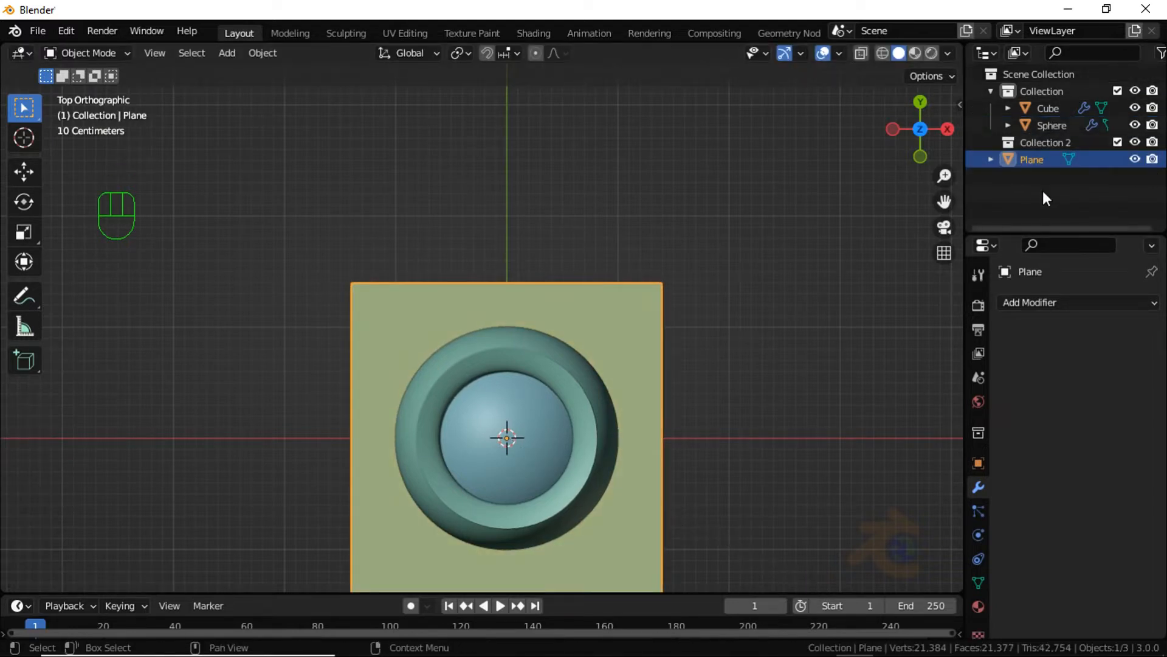
Step: Parent the cube and the sphere to the plane using Object (Keep Transform)
{"action": "left_click", "coordinate": [1044, 111]}
{"action": "left_click", "coordinate": [1049, 123], "text": "shift"}
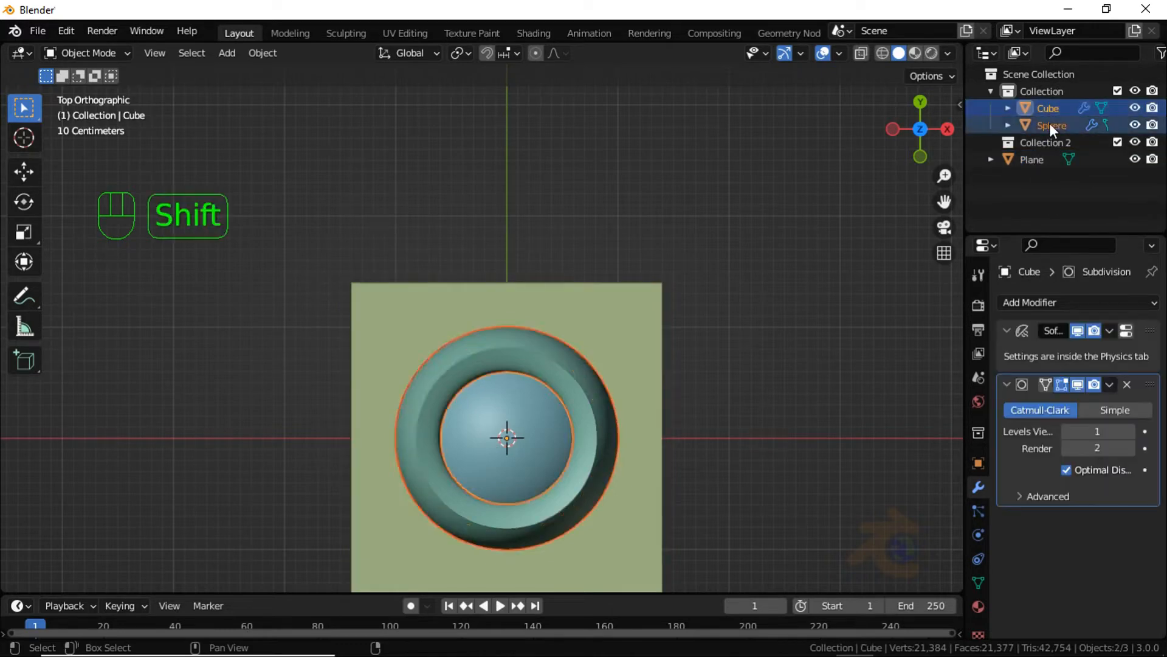
{"action": "left_click", "coordinate": [1038, 160], "text": "ctrl"}
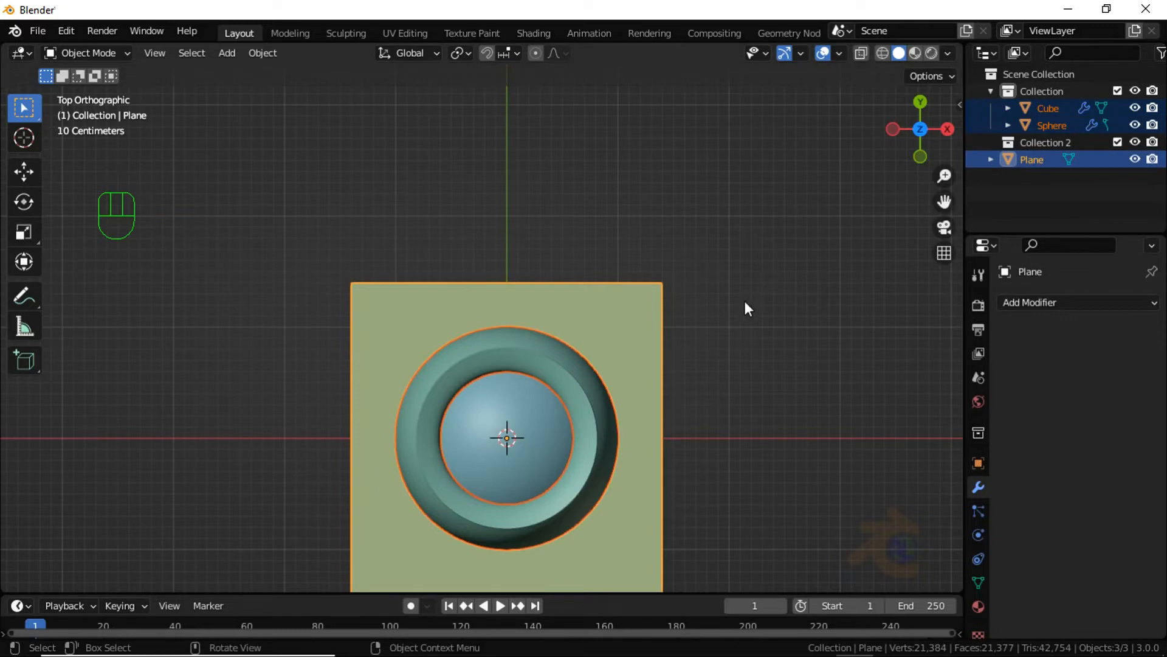
{"action": "key", "text": "ctrl+p"}
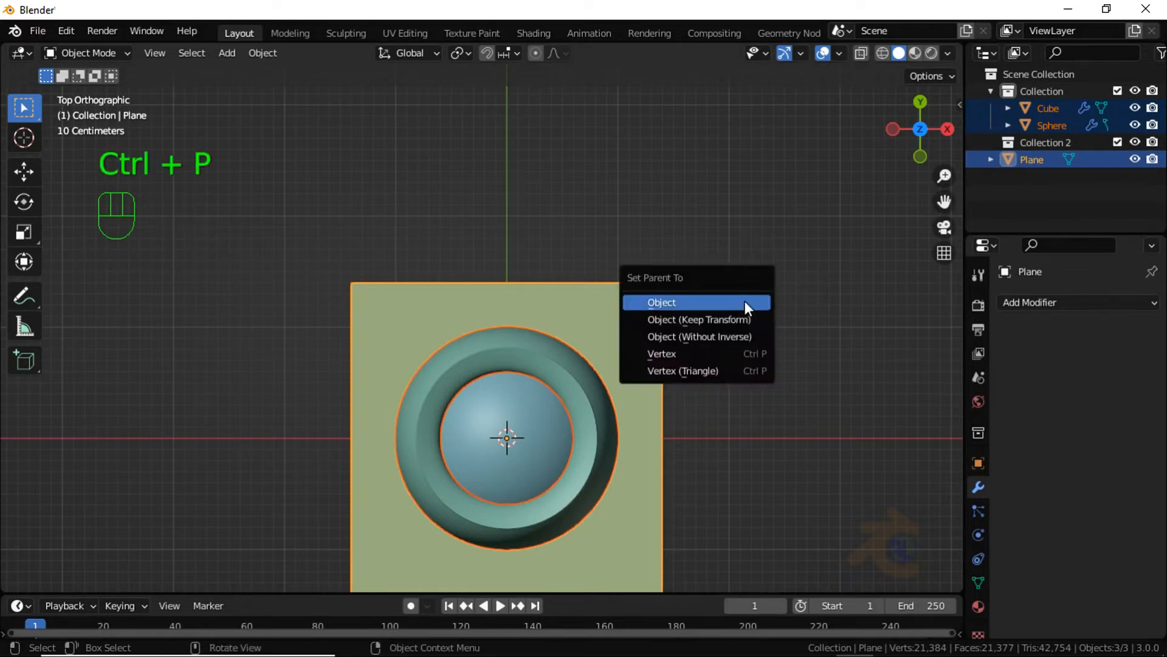
{"action": "left_click", "coordinate": [745, 321]}
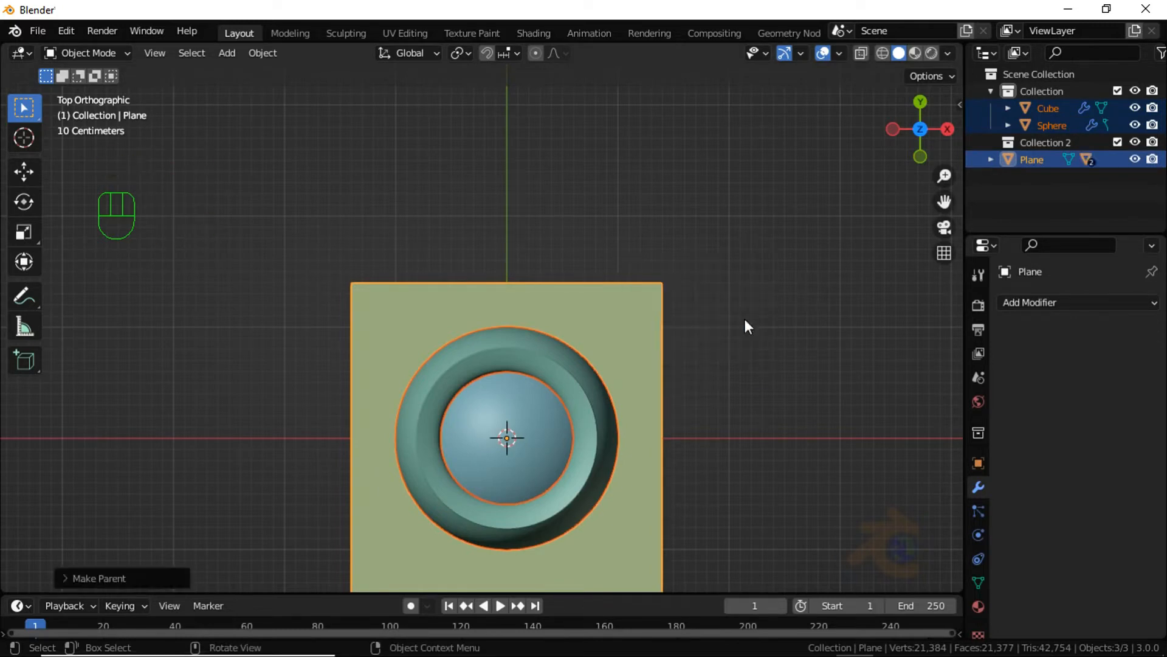
Step: Select only the plane and add an Array modifier to it
{"action": "left_click", "coordinate": [766, 401]}
{"action": "middle_click_drag", "start_coordinate": [767, 402], "coordinate": [611, 416]}
{"action": "left_click", "coordinate": [580, 445]}
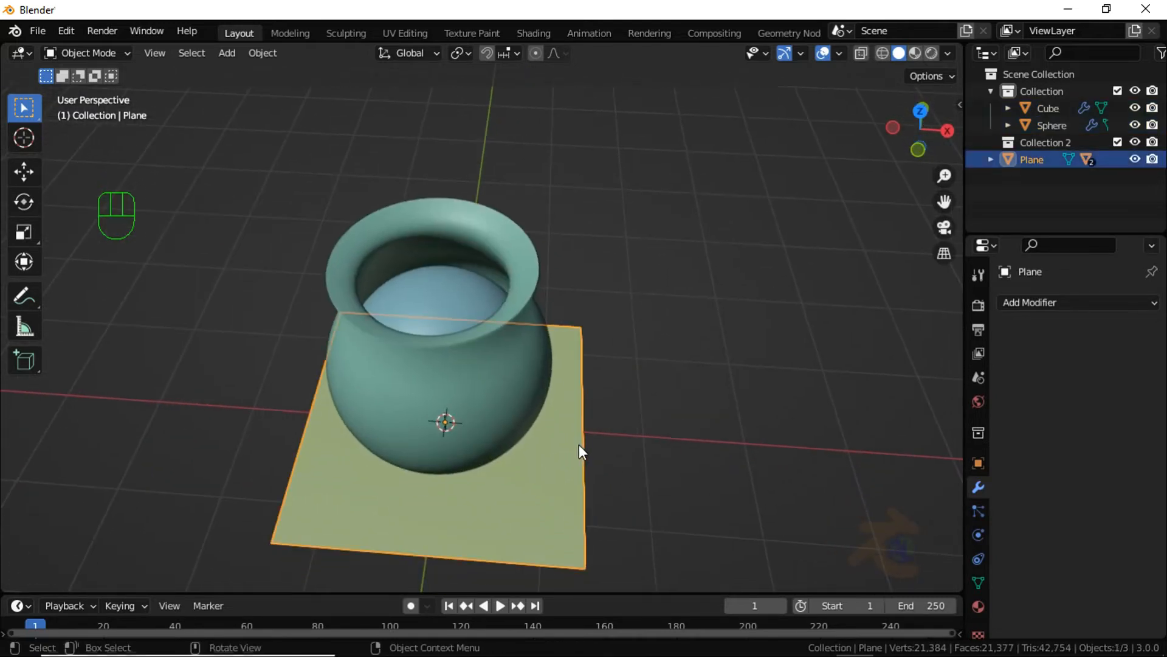
{"action": "left_click", "coordinate": [1021, 302]}
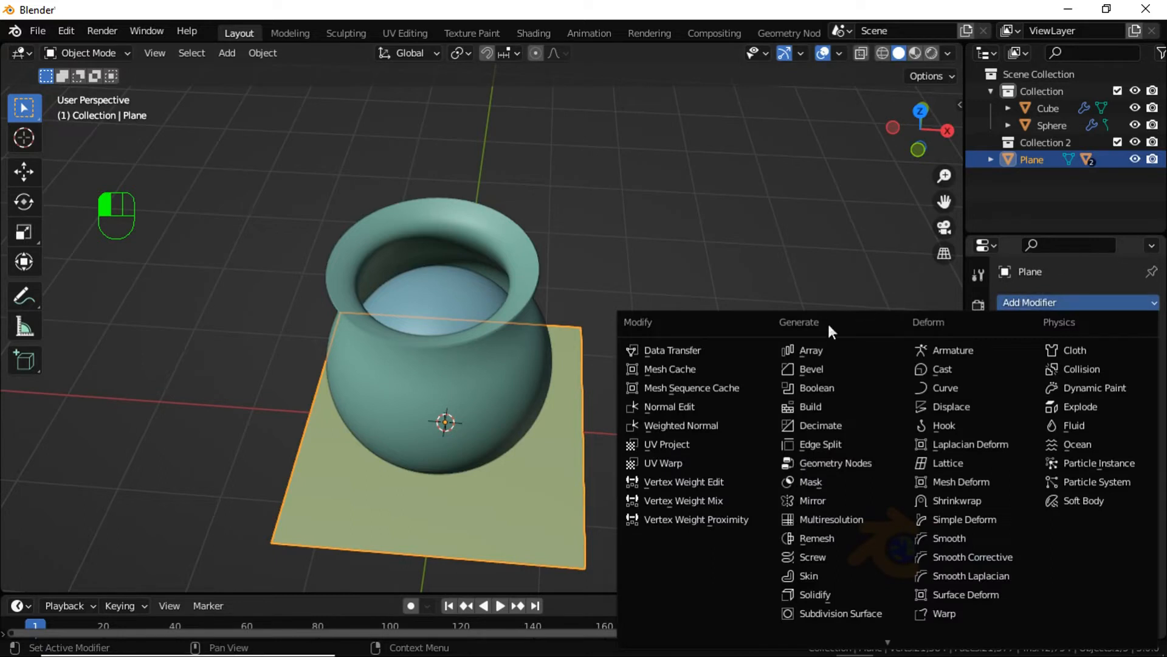
{"action": "left_click", "coordinate": [813, 349]}
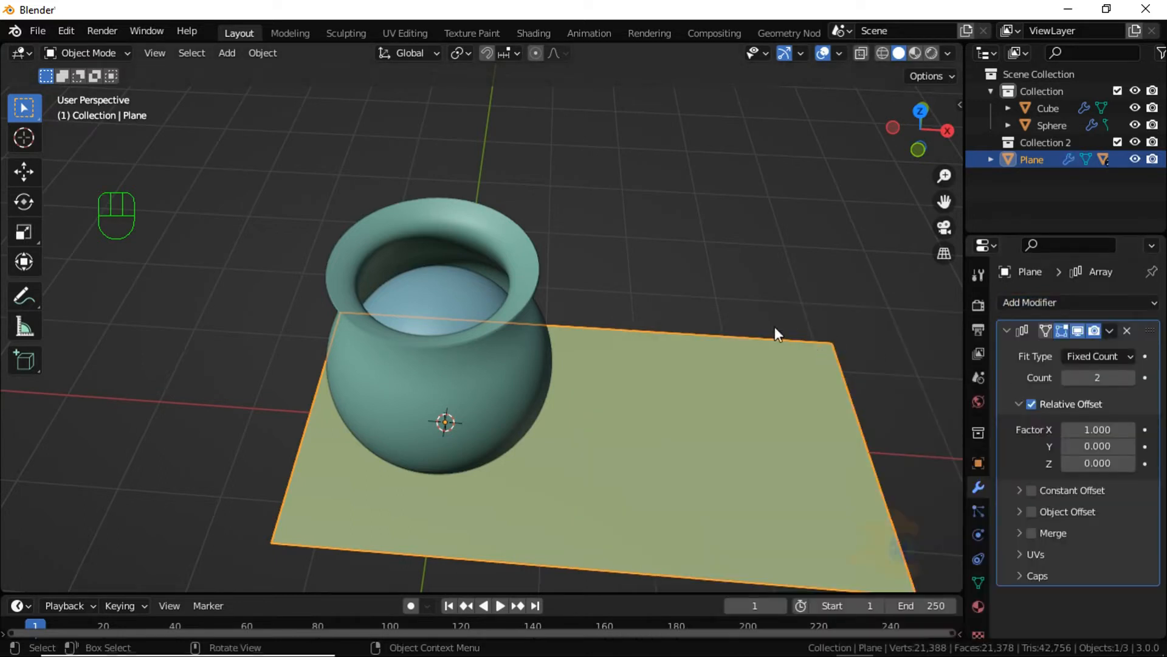
Step: Set the plane's instancing to Faces so the vase and sphere repeat on each face
{"action": "left_click", "coordinate": [977, 463]}
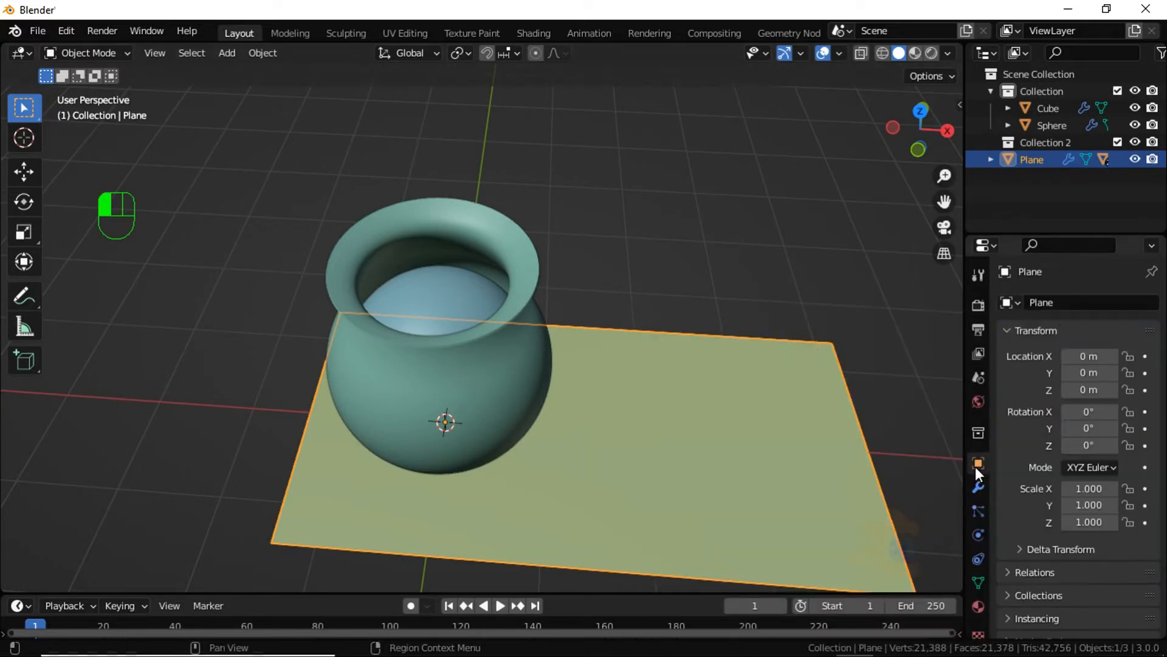
{"action": "left_click", "coordinate": [1045, 585]}
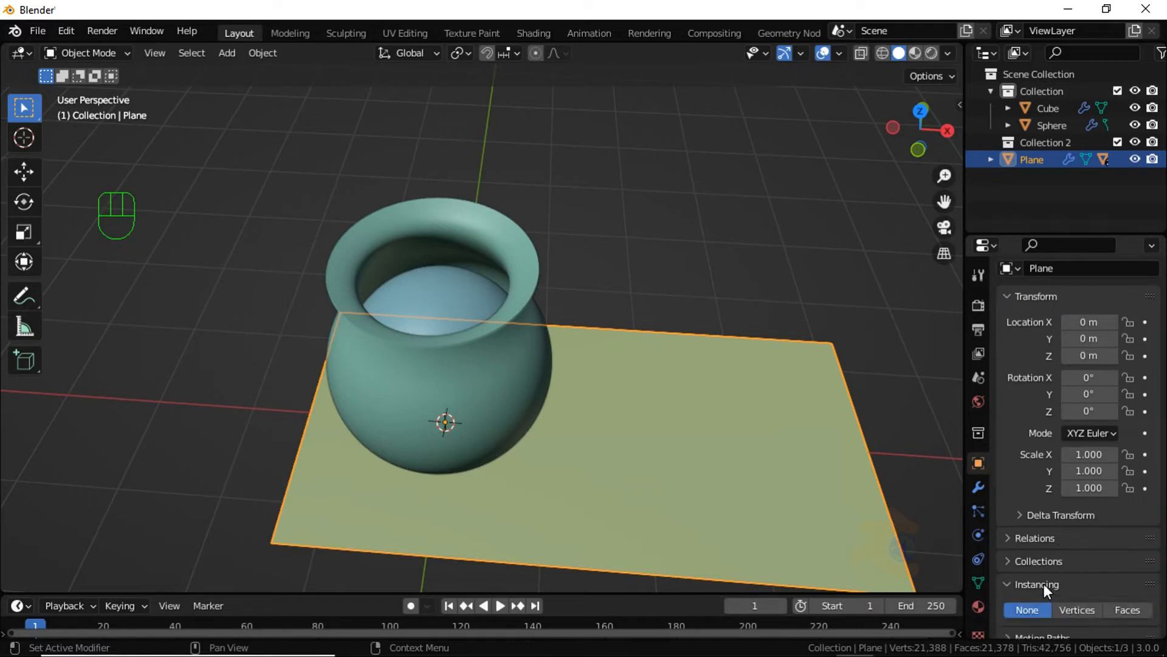
{"action": "left_click", "coordinate": [1119, 608]}
{"action": "scroll", "coordinate": [748, 406], "scroll_direction": "down", "scroll_amount": 2}
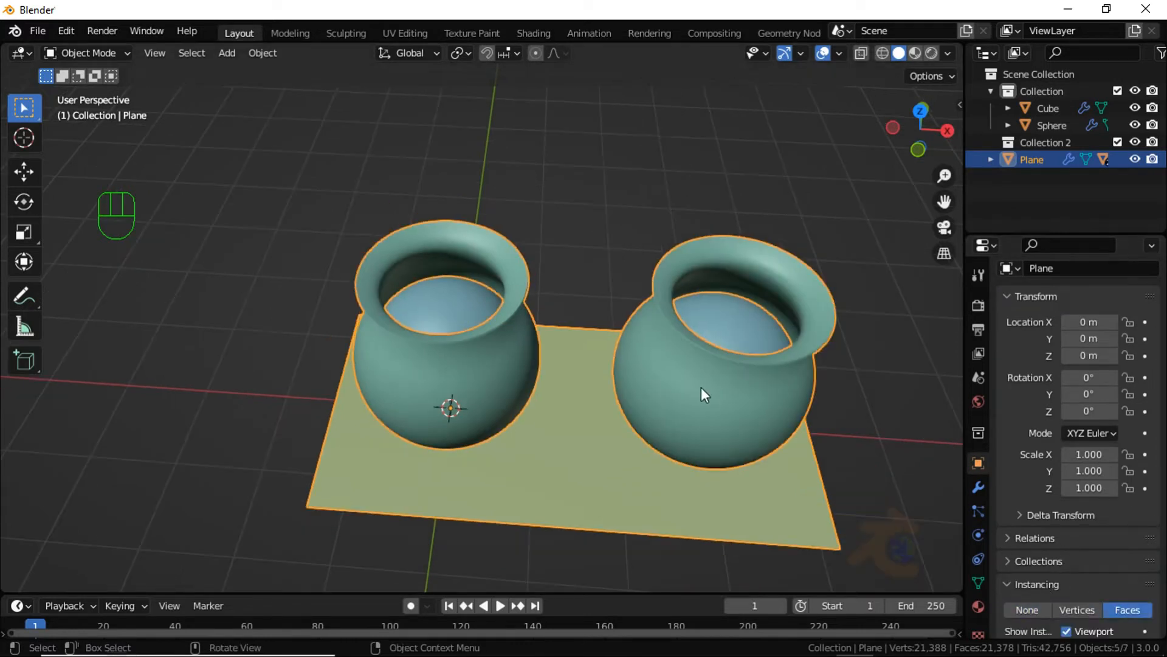
Step: Set the plane's Array modifier count to 4 to extend the row of vases
{"action": "left_click", "coordinate": [977, 486]}
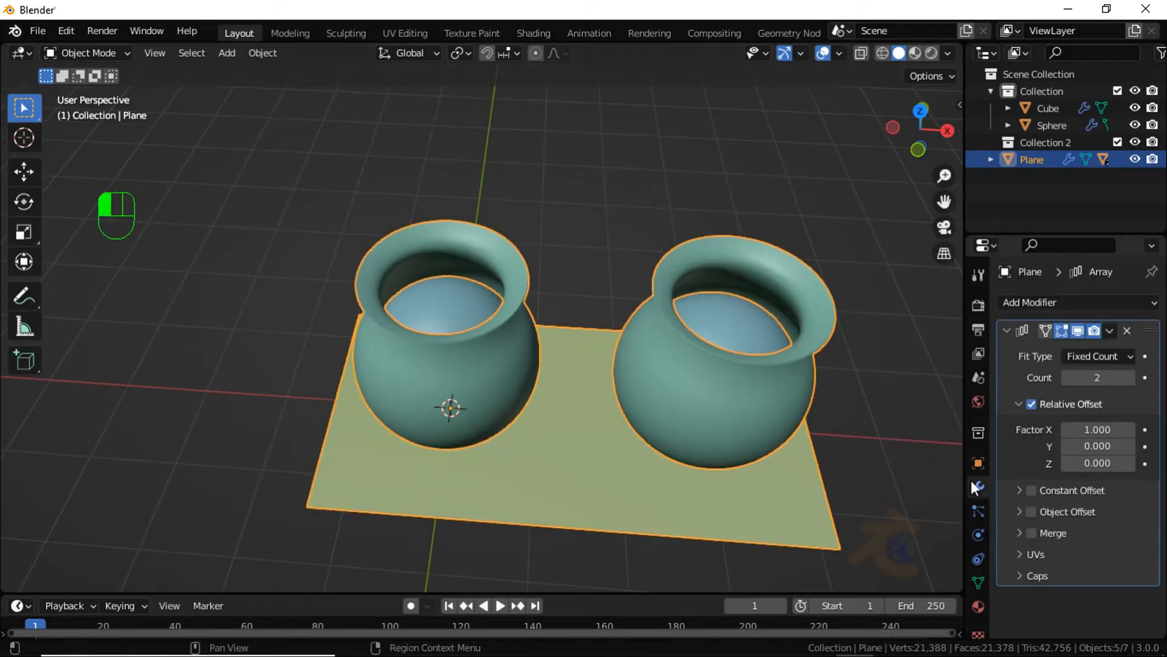
{"action": "left_click", "coordinate": [1132, 377]}
{"action": "left_click", "coordinate": [1126, 377]}
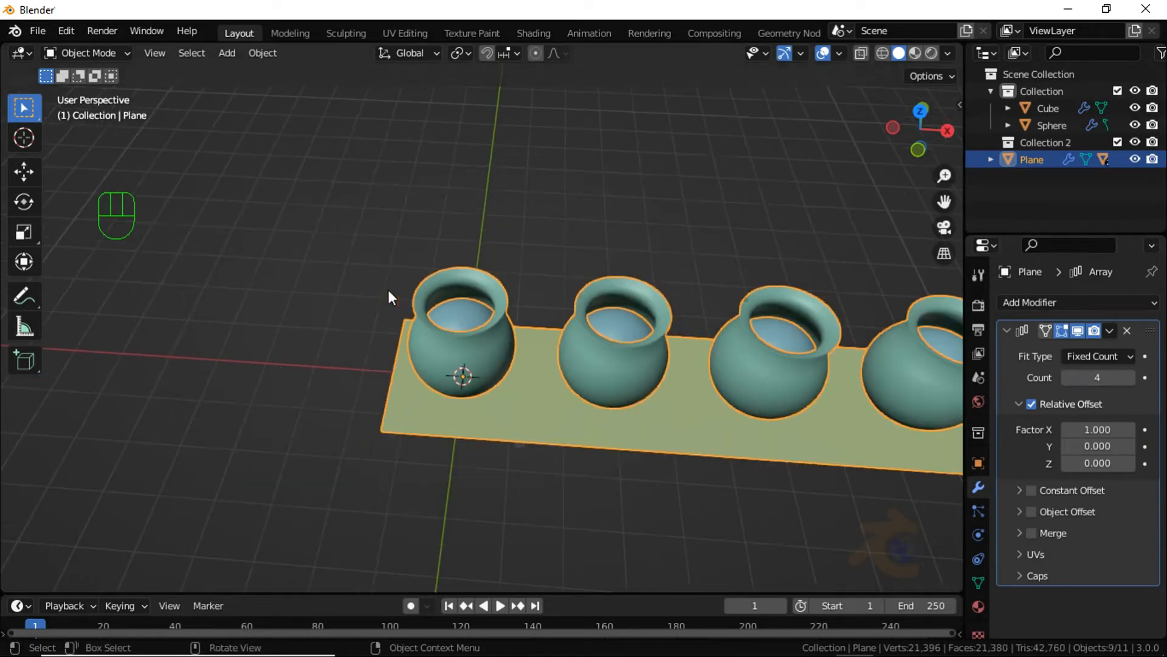
{"action": "middle_click_drag", "start_coordinate": [629, 333], "coordinate": [455, 342], "text": "shift"}
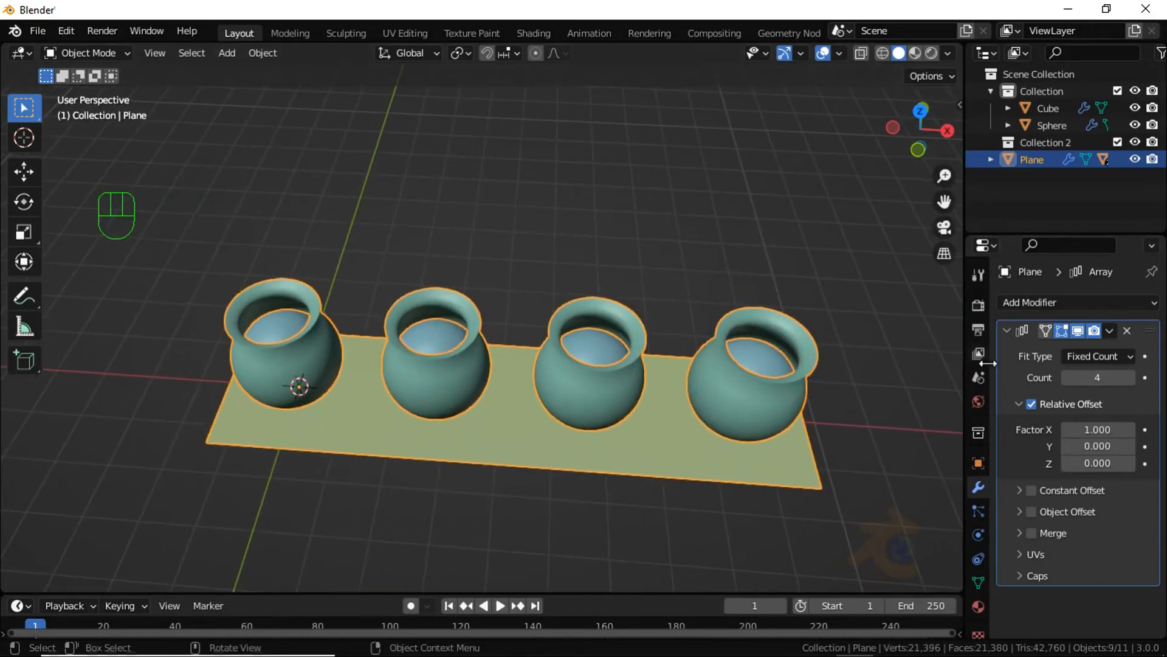
Step: Duplicate the plane's Array modifier, keeping the copy's count at 4
{"action": "left_click", "coordinate": [1107, 329]}
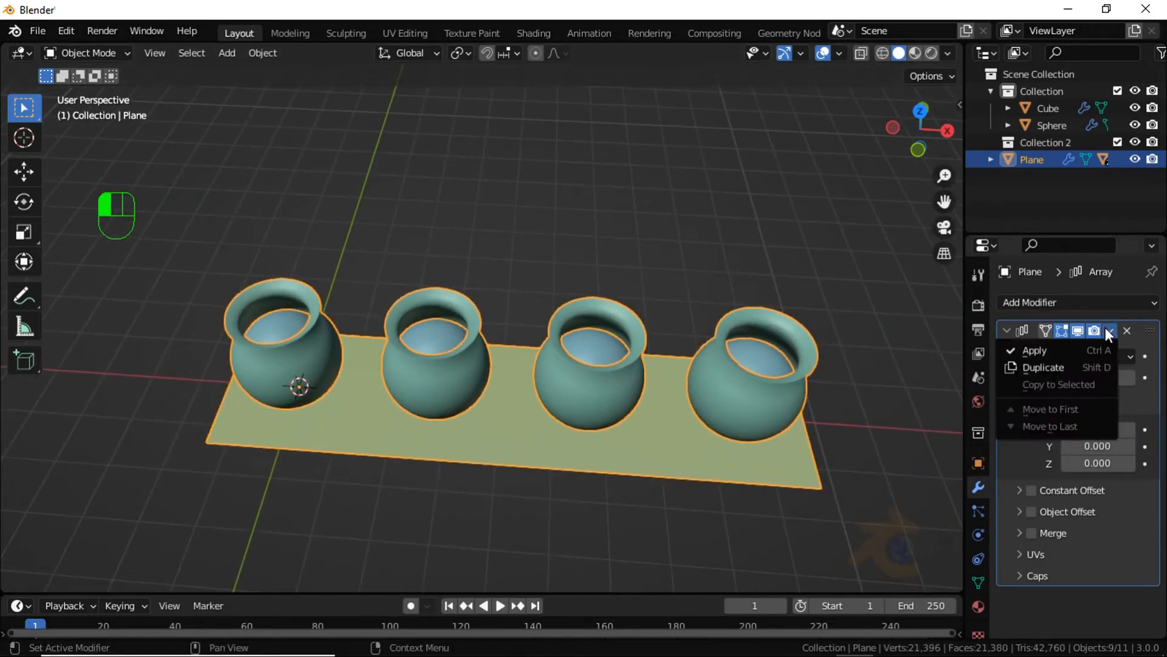
{"action": "left_click", "coordinate": [1056, 365]}
{"action": "scroll", "coordinate": [1110, 430], "scroll_direction": "down", "scroll_amount": 5}
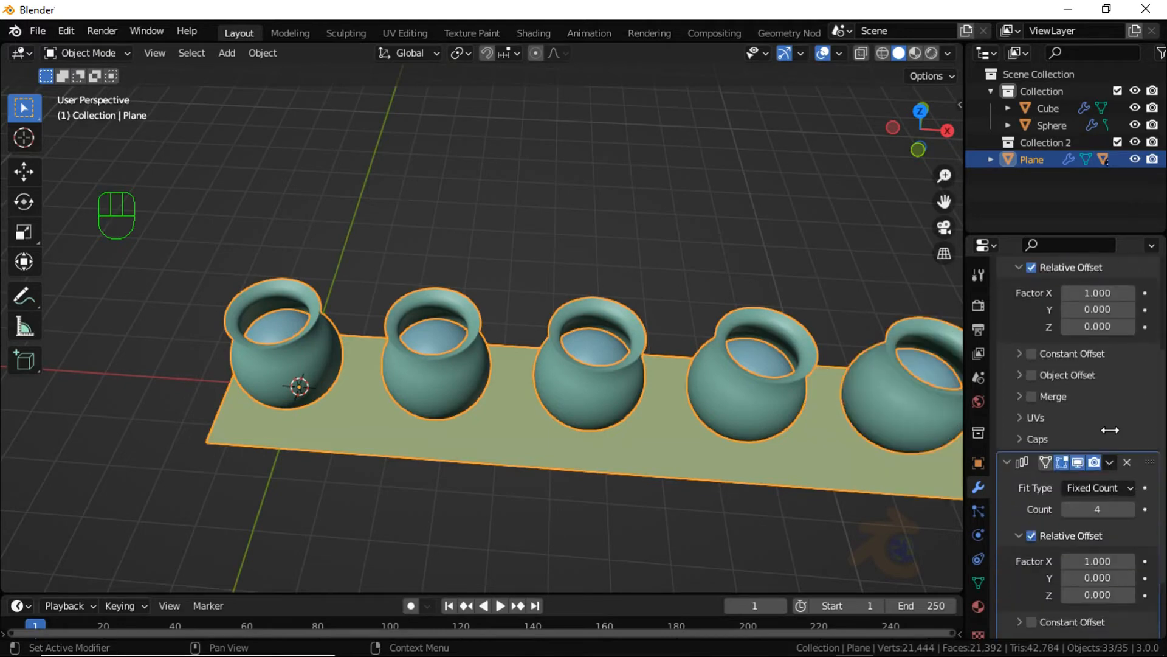
{"action": "left_click", "coordinate": [1104, 512]}
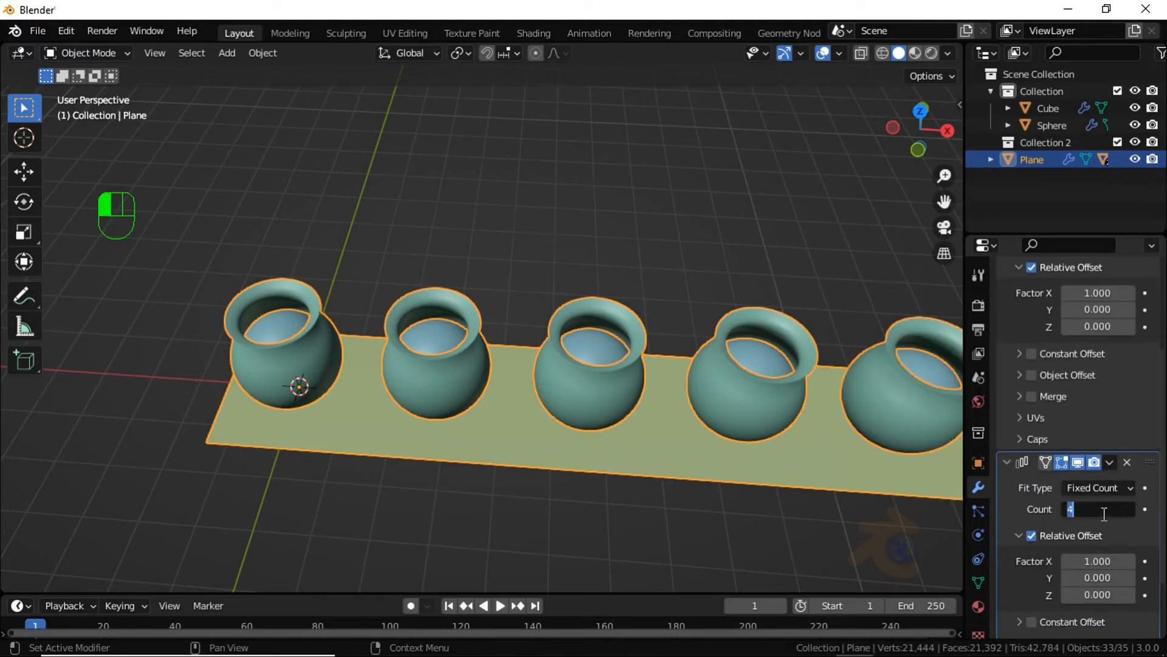
{"action": "key", "text": "Return"}
Step: Set the duplicated Array modifier's relative offset to 0 in X and 1 in Y to form a grid of vases
{"action": "left_click", "coordinate": [1103, 559]}
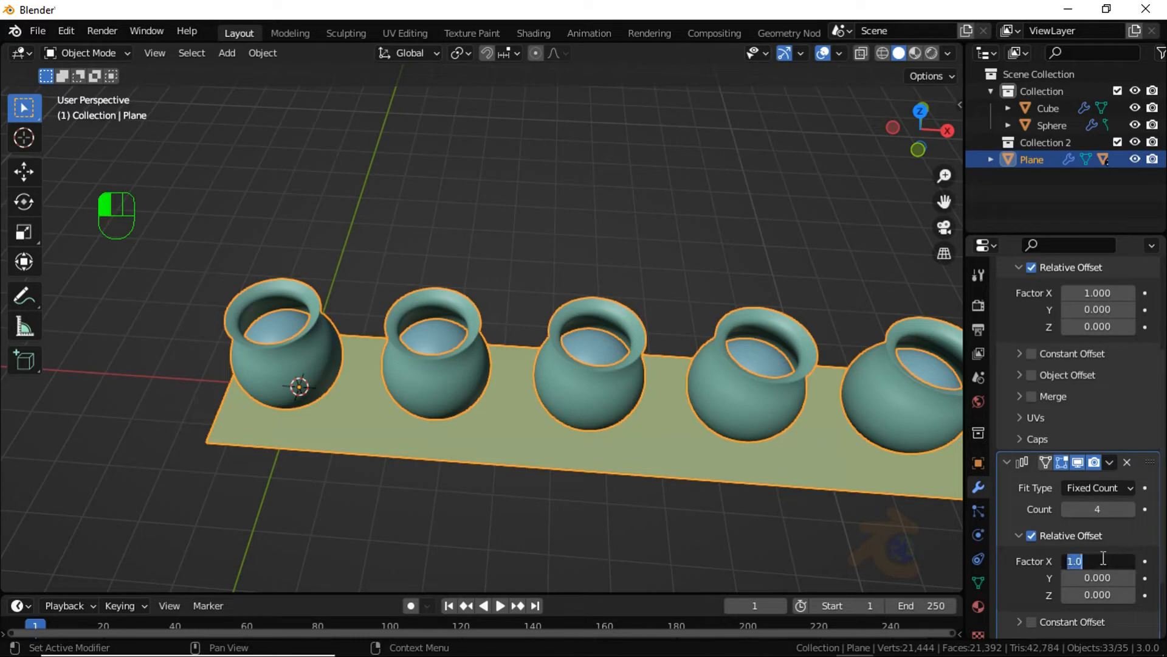
{"action": "type", "text": "0"}
{"action": "key", "text": "Return"}
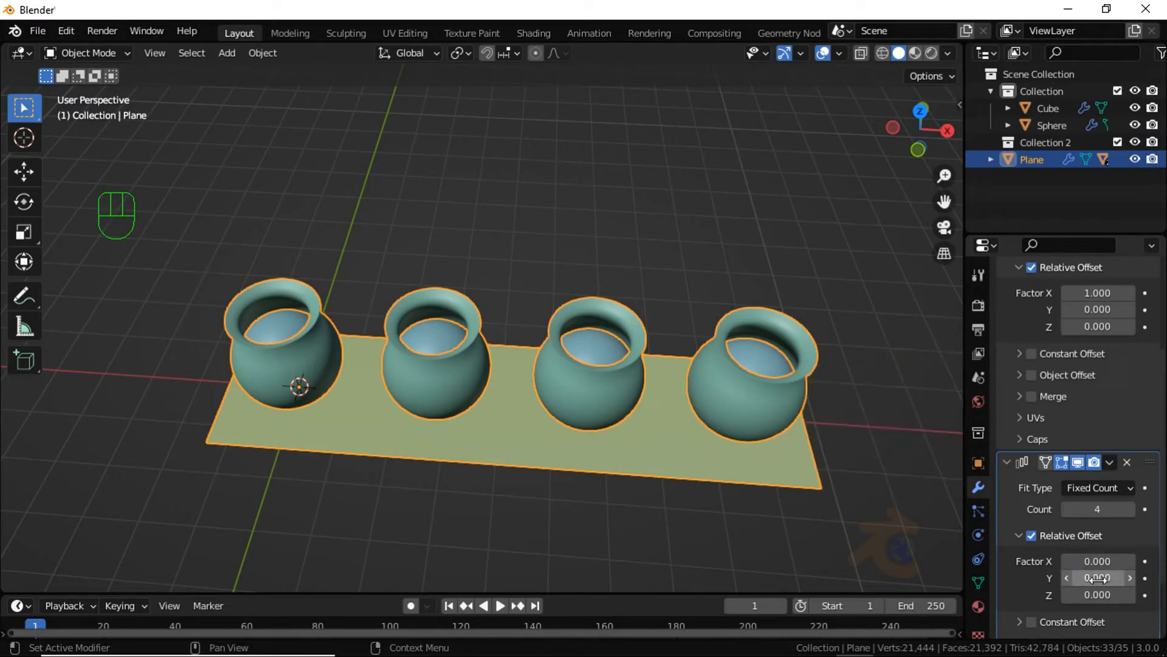
{"action": "left_click", "coordinate": [1101, 577]}
{"action": "type", "text": "1"}
{"action": "key", "text": "Return"}
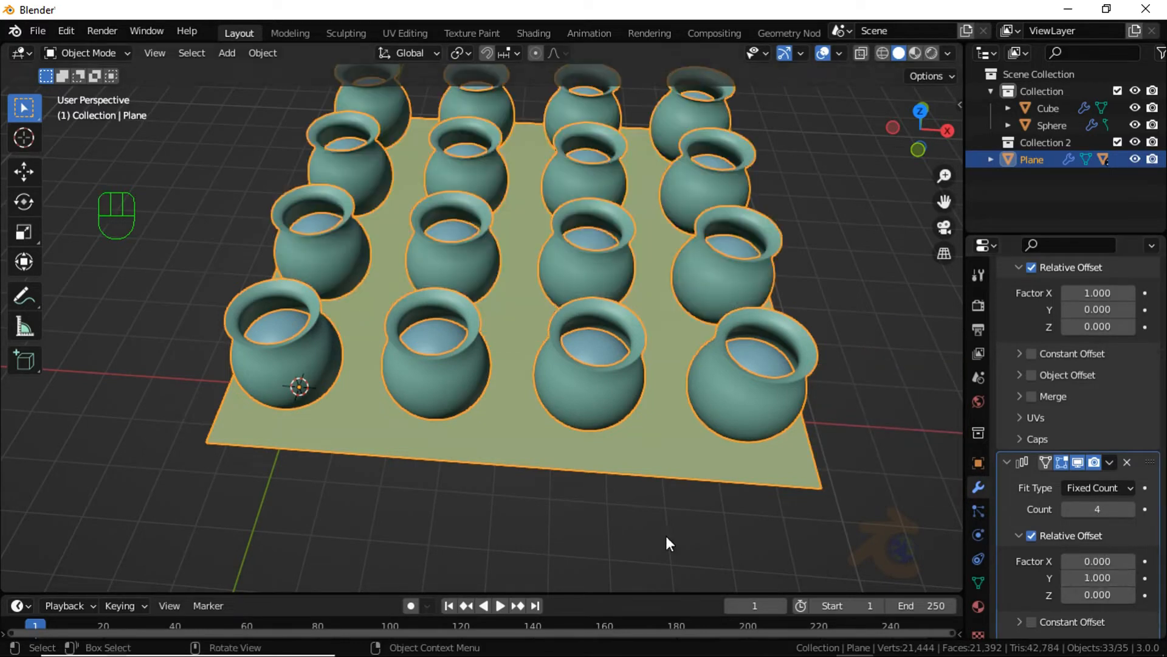
Step: Deselect everything, play the soft body animation across the vase grid, and return the timeline to frame 1
{"action": "left_click", "coordinate": [625, 539]}
{"action": "middle_click_drag", "start_coordinate": [626, 539], "coordinate": [592, 530]}
{"action": "key", "text": "space"}
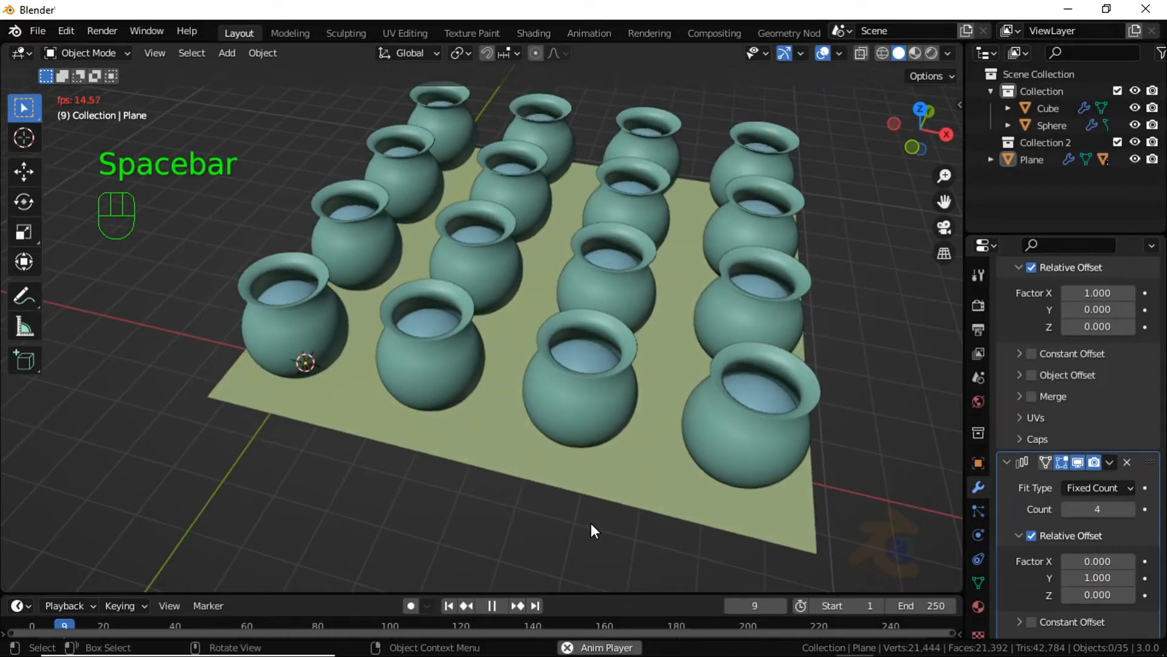
{"action": "middle_click_drag", "start_coordinate": [589, 437], "coordinate": [576, 392]}
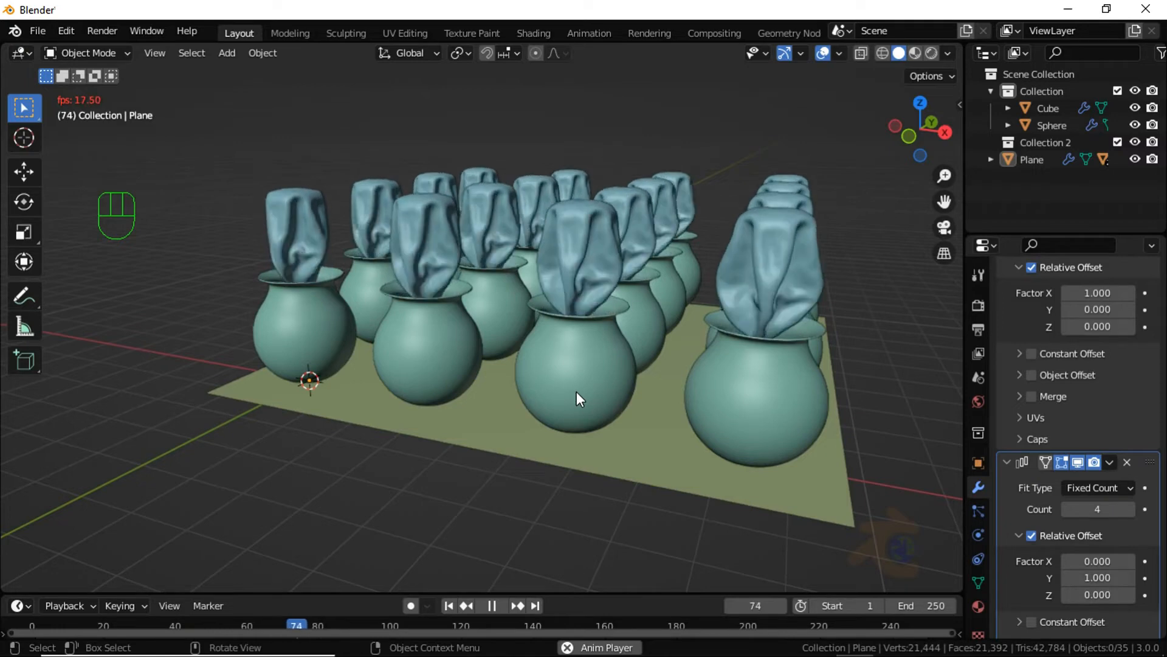
{"action": "scroll", "coordinate": [588, 366], "scroll_direction": "down", "scroll_amount": 2}
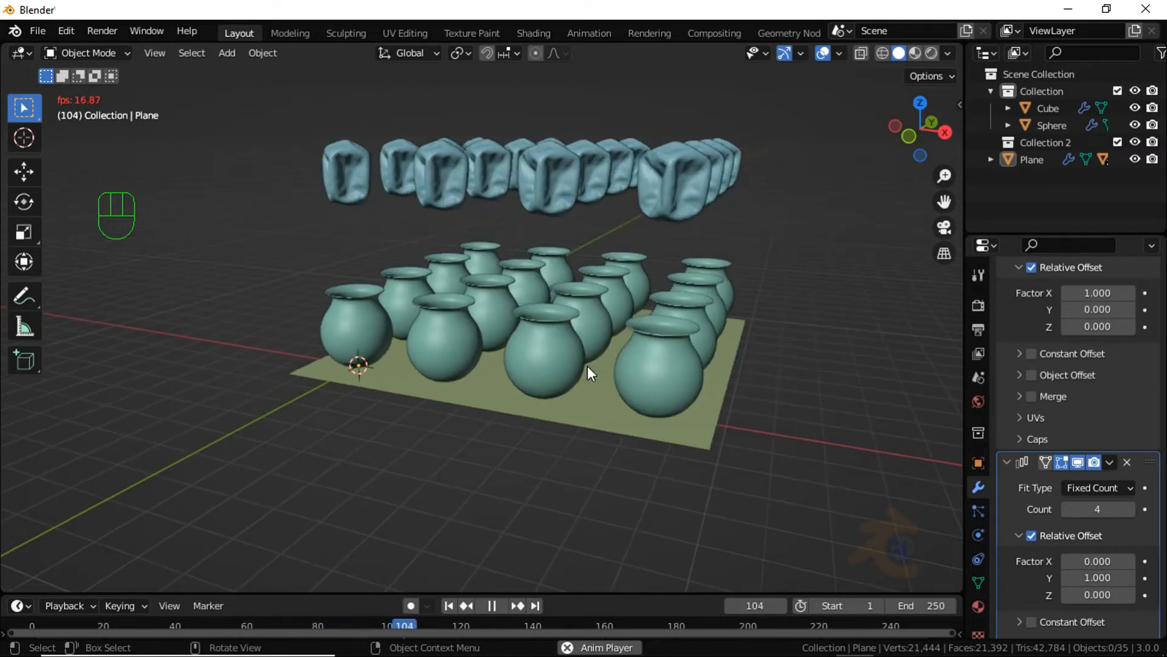
{"action": "scroll", "coordinate": [578, 330], "scroll_direction": "down", "scroll_amount": 3}
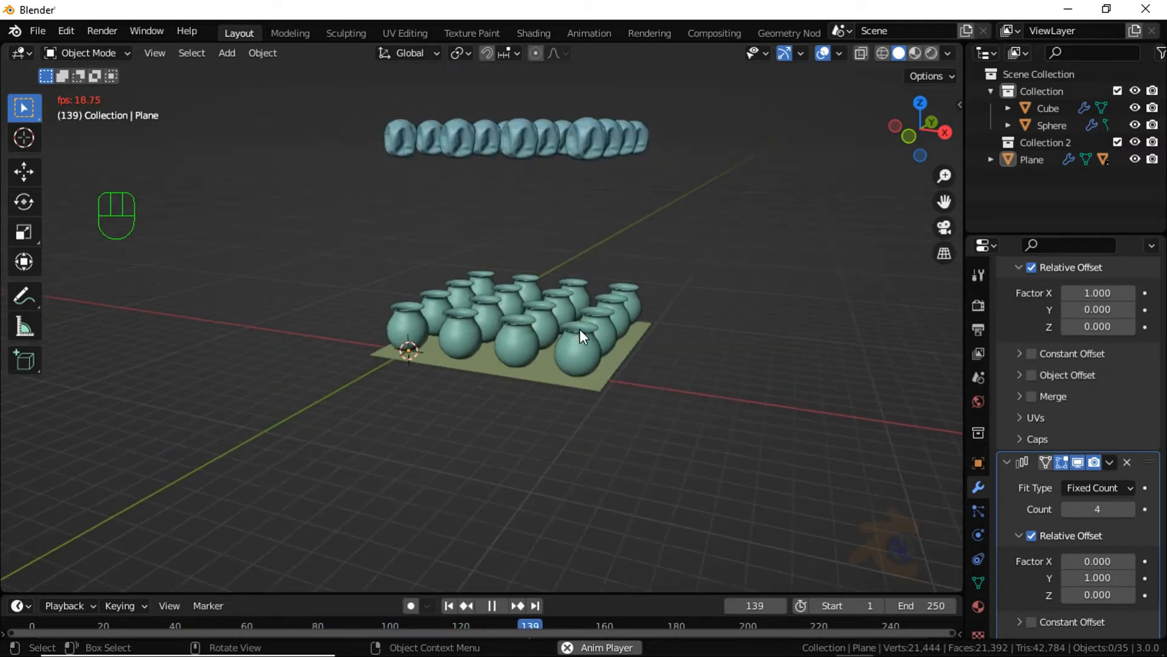
{"action": "key", "text": "space"}
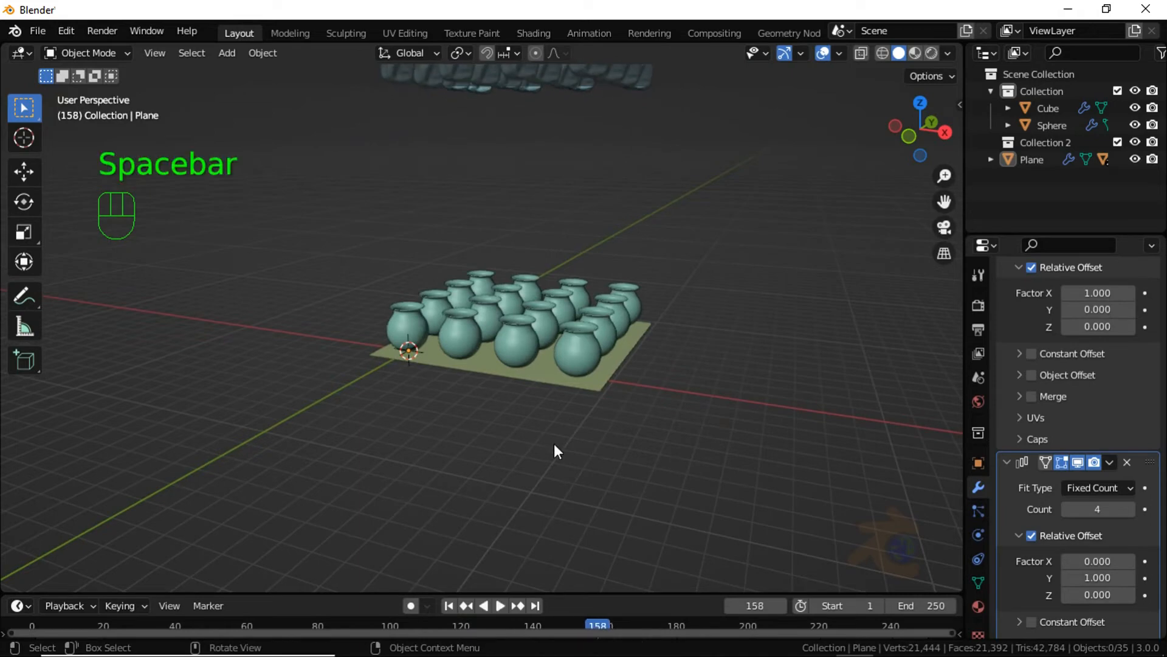
{"action": "left_click", "coordinate": [449, 605]}
Step: Split the 3D viewport vertically into two areas, turn one into a Shader Editor, and hide its sidebar
{"action": "middle_click_drag", "start_coordinate": [497, 448], "coordinate": [513, 479]}
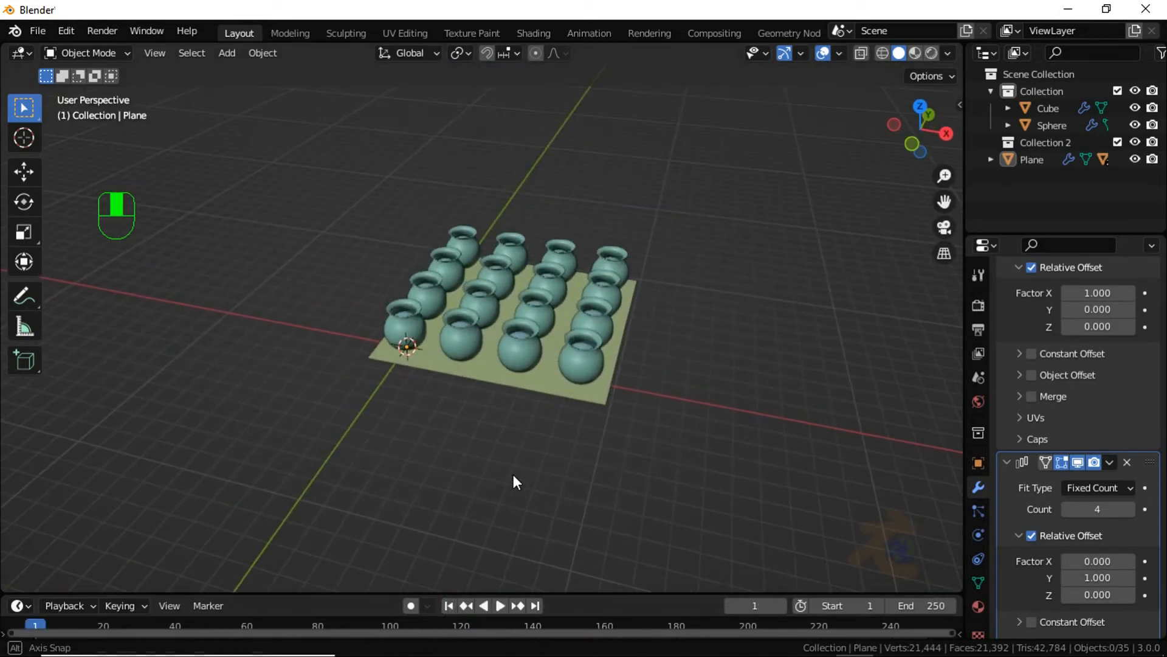
{"action": "middle_click_drag", "start_coordinate": [513, 409], "coordinate": [506, 486], "text": "shift"}
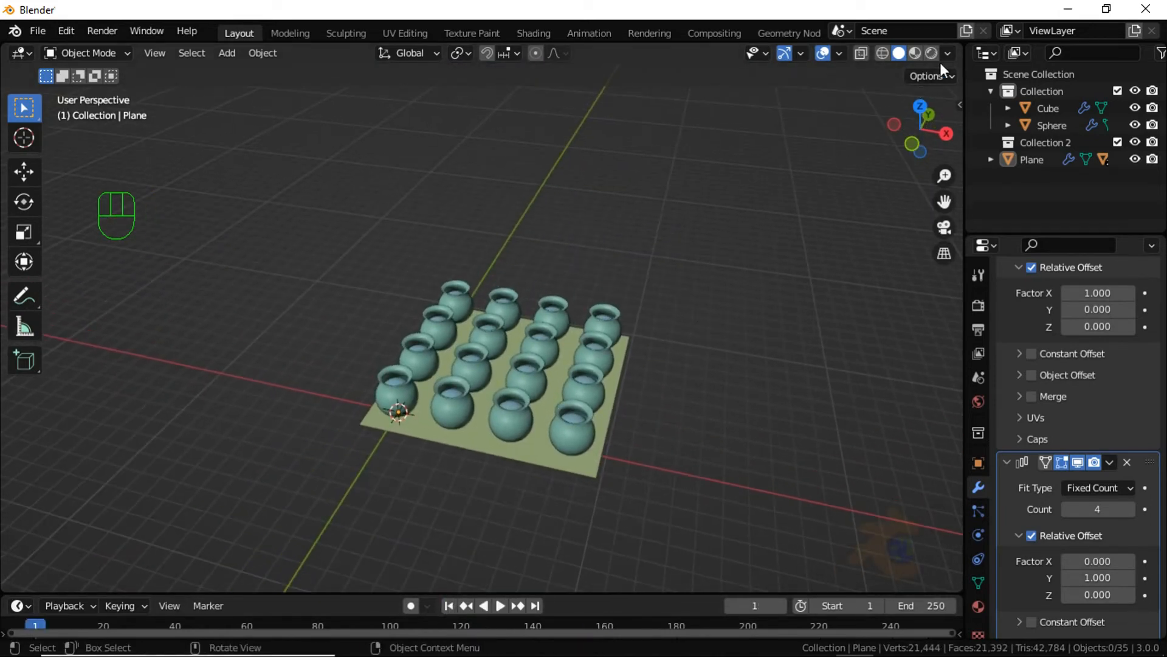
{"action": "left_click_drag", "start_coordinate": [959, 48], "coordinate": [507, 123]}
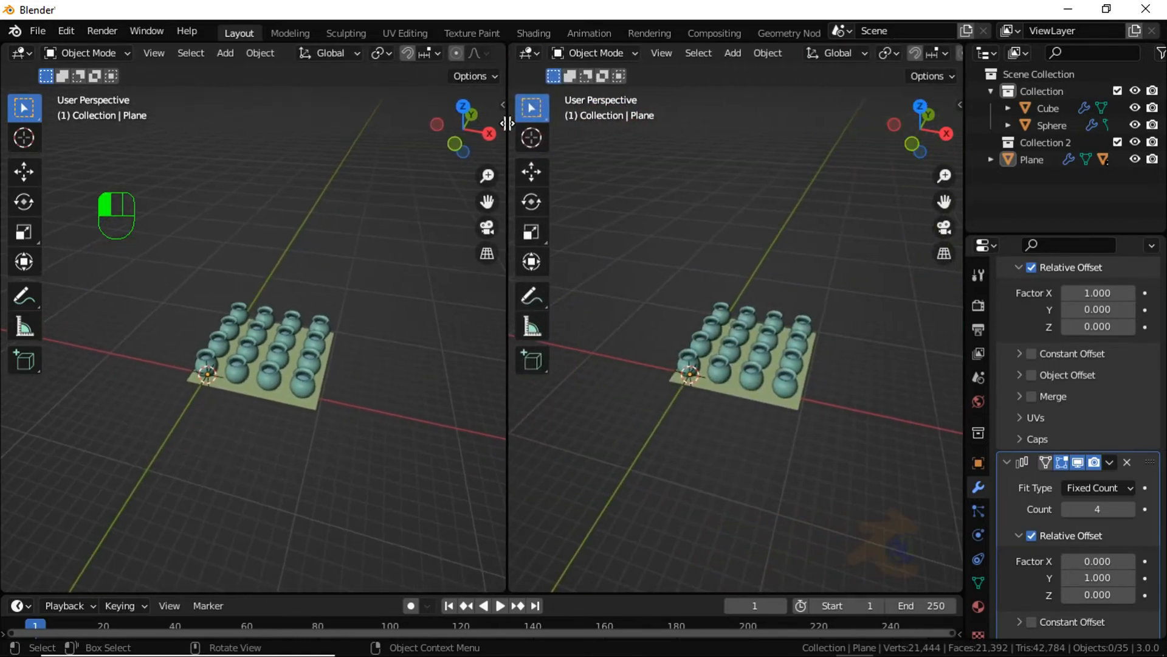
{"action": "left_click", "coordinate": [527, 53]}
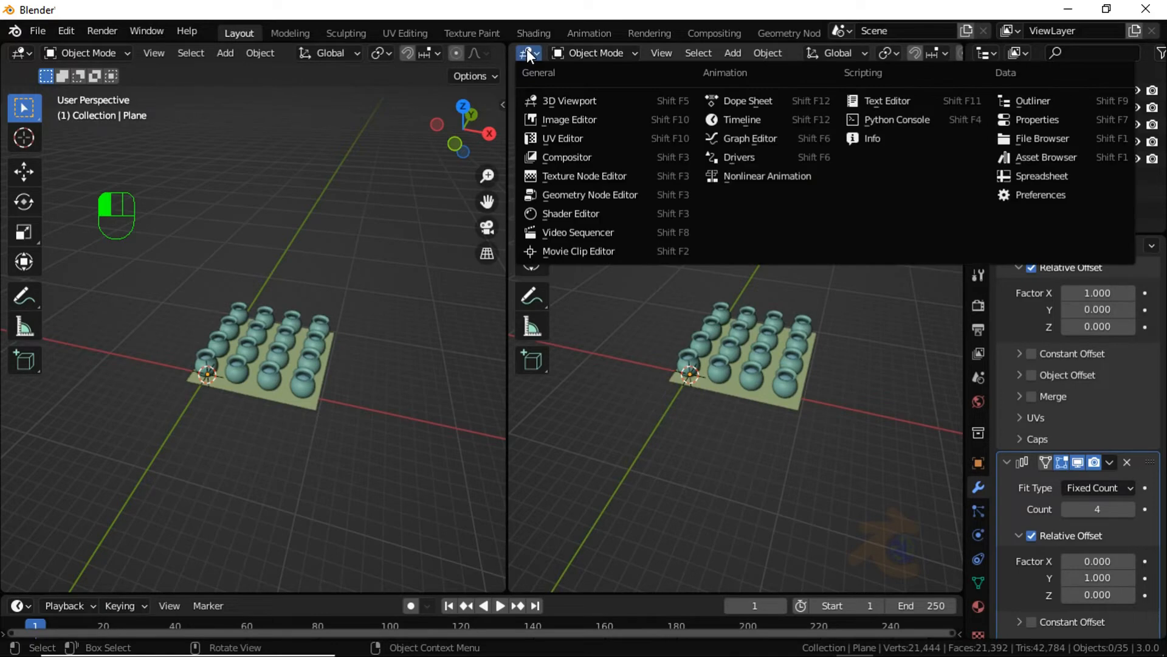
{"action": "left_click", "coordinate": [586, 213]}
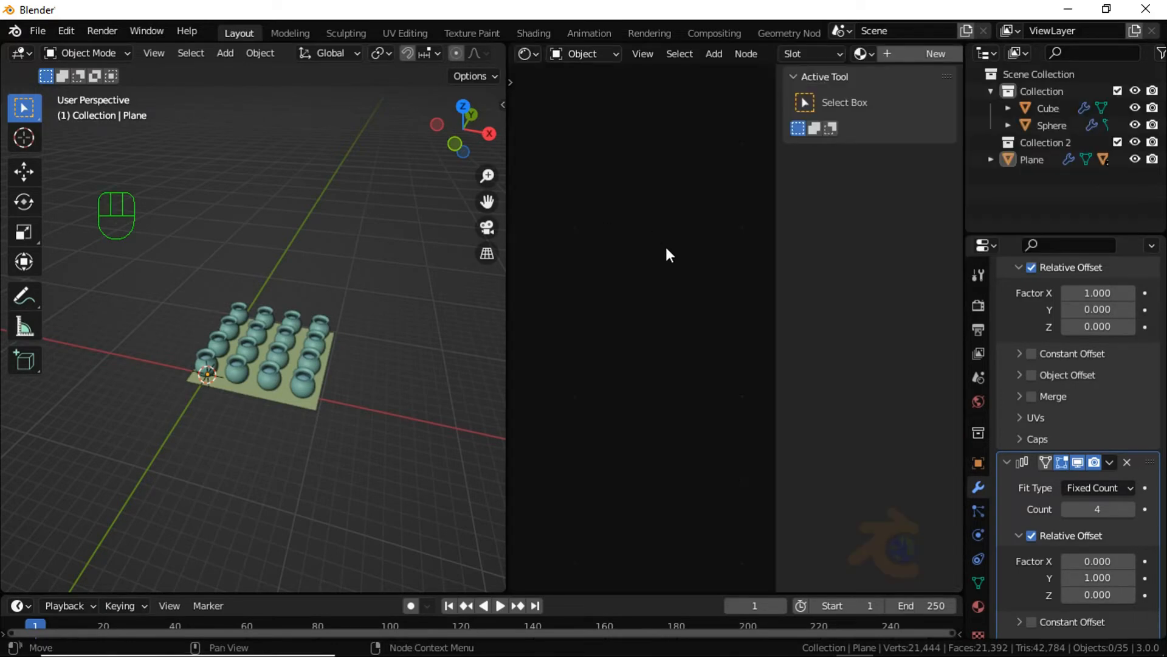
{"action": "key", "text": "n"}
{"action": "scroll", "coordinate": [452, 57], "scroll_direction": "down", "scroll_amount": 5}
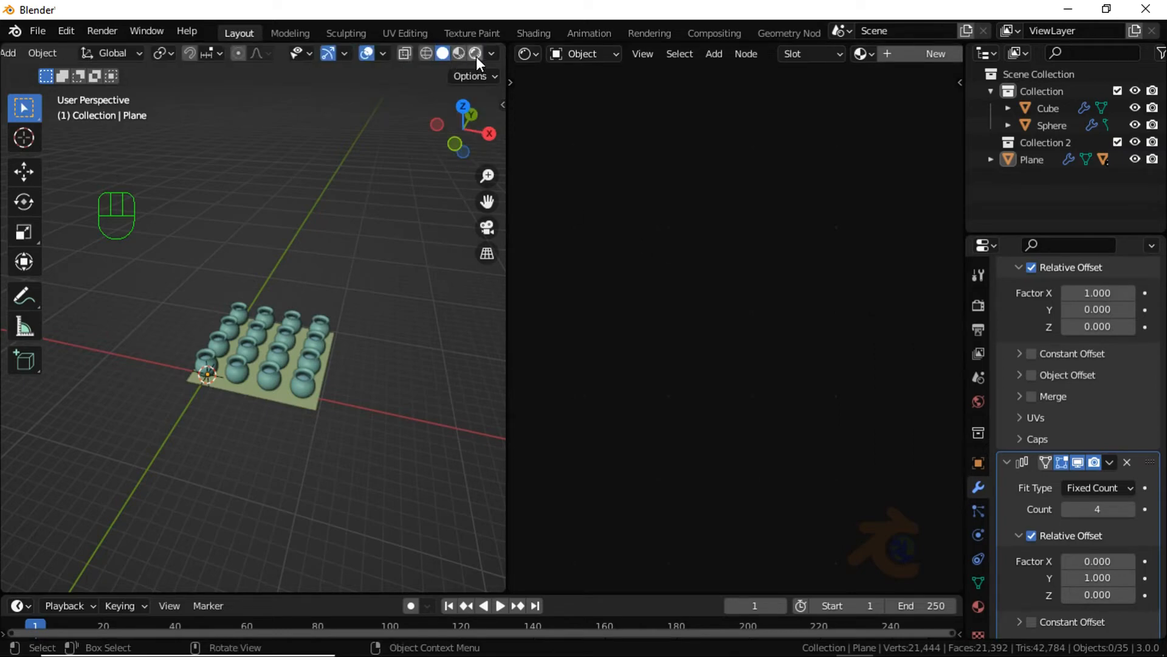
Step: Switch the viewport to Rendered shading and light the world with an Environment Texture using the lilienstein image
{"action": "left_click", "coordinate": [476, 57]}
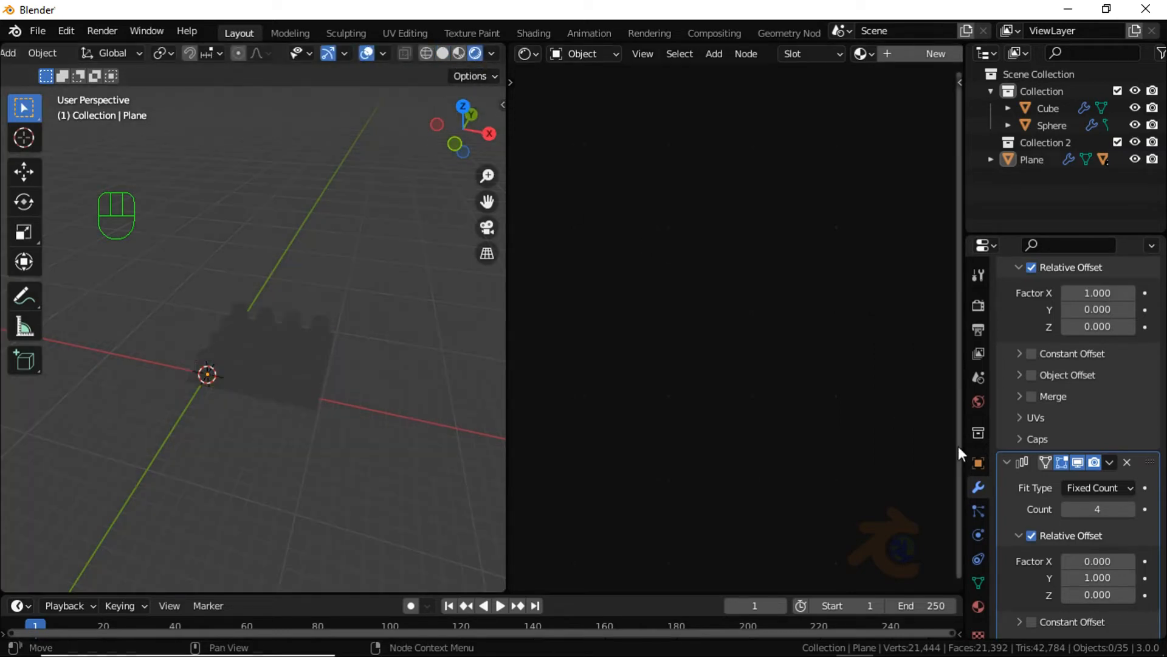
{"action": "left_click", "coordinate": [978, 400]}
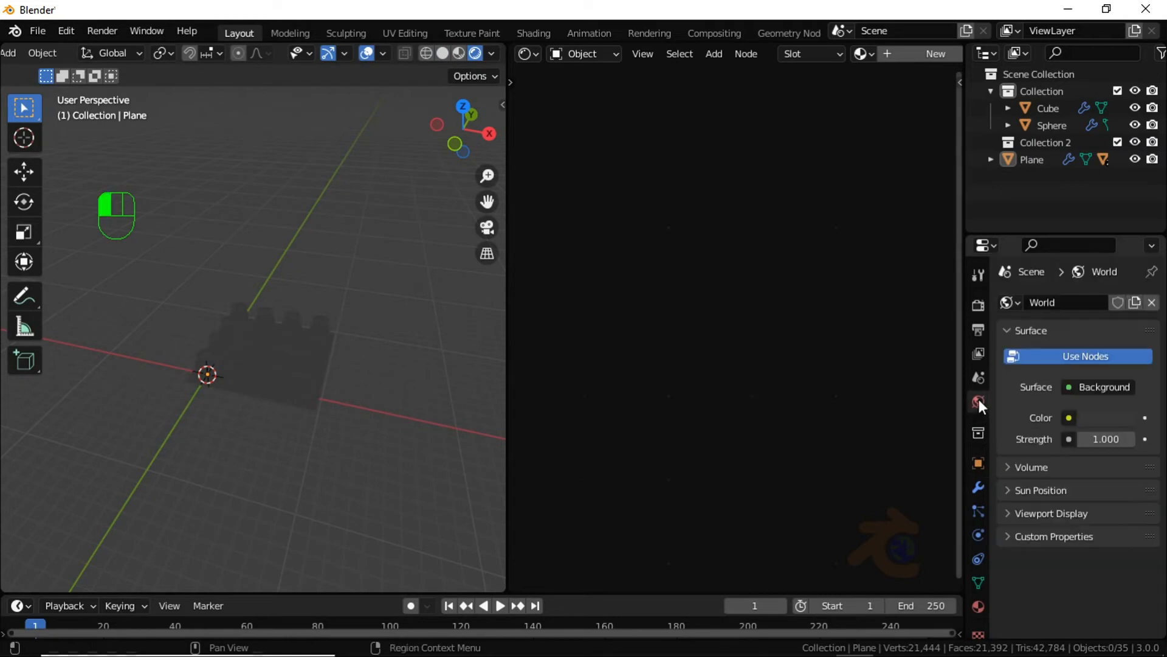
{"action": "left_click", "coordinate": [1070, 417]}
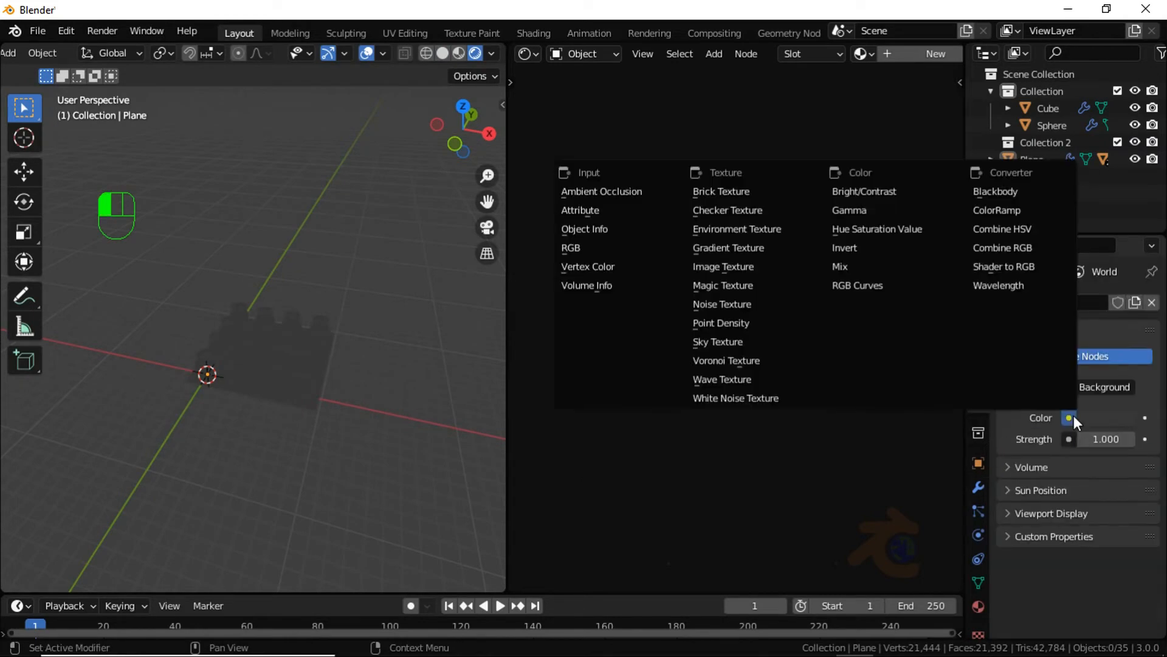
{"action": "left_click", "coordinate": [760, 225]}
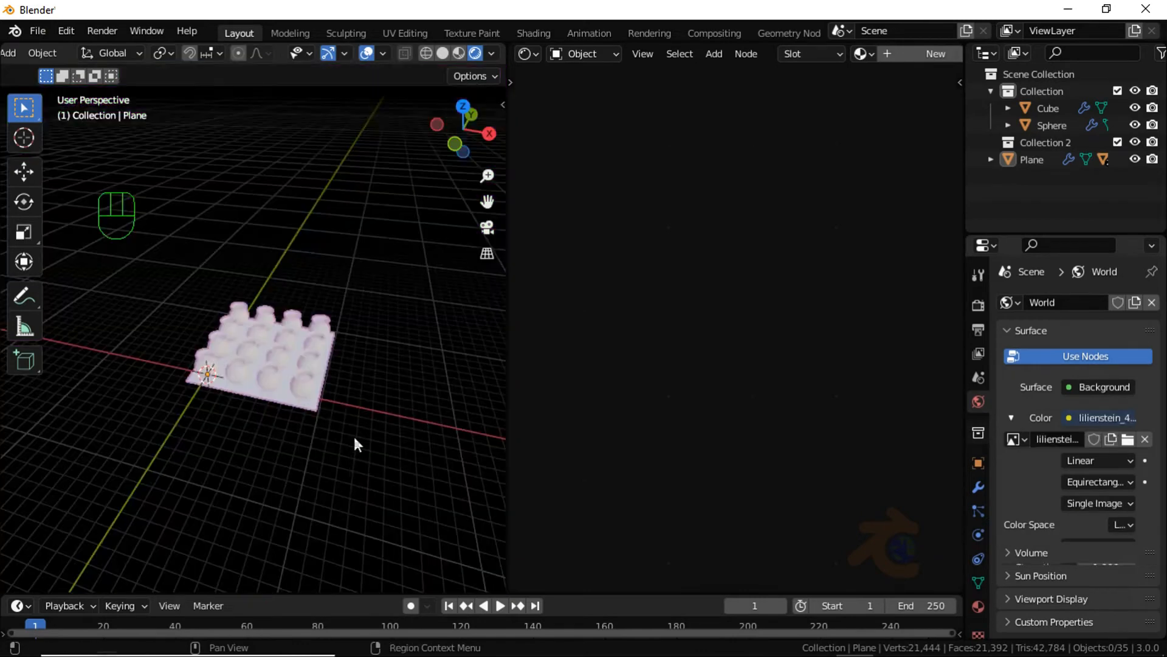
{"action": "scroll", "coordinate": [287, 312], "scroll_direction": "up", "scroll_amount": 5}
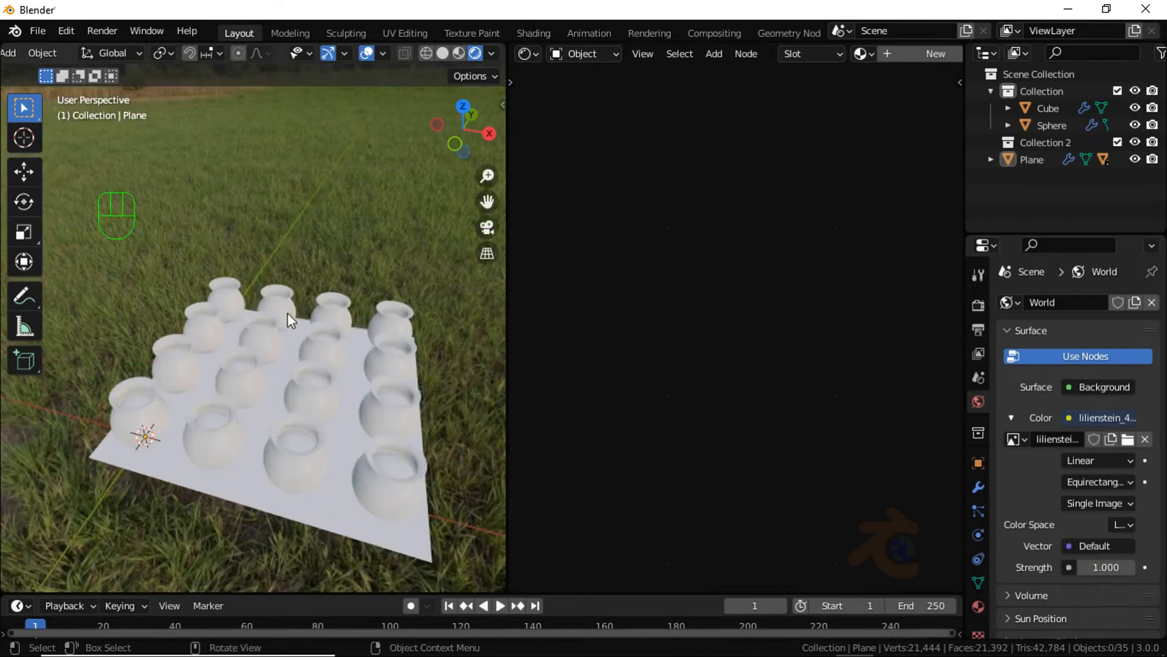
Step: Enable Ambient Occlusion, Screen Space Reflections and a transparent film background in the Eevee render settings
{"action": "left_click", "coordinate": [977, 306]}
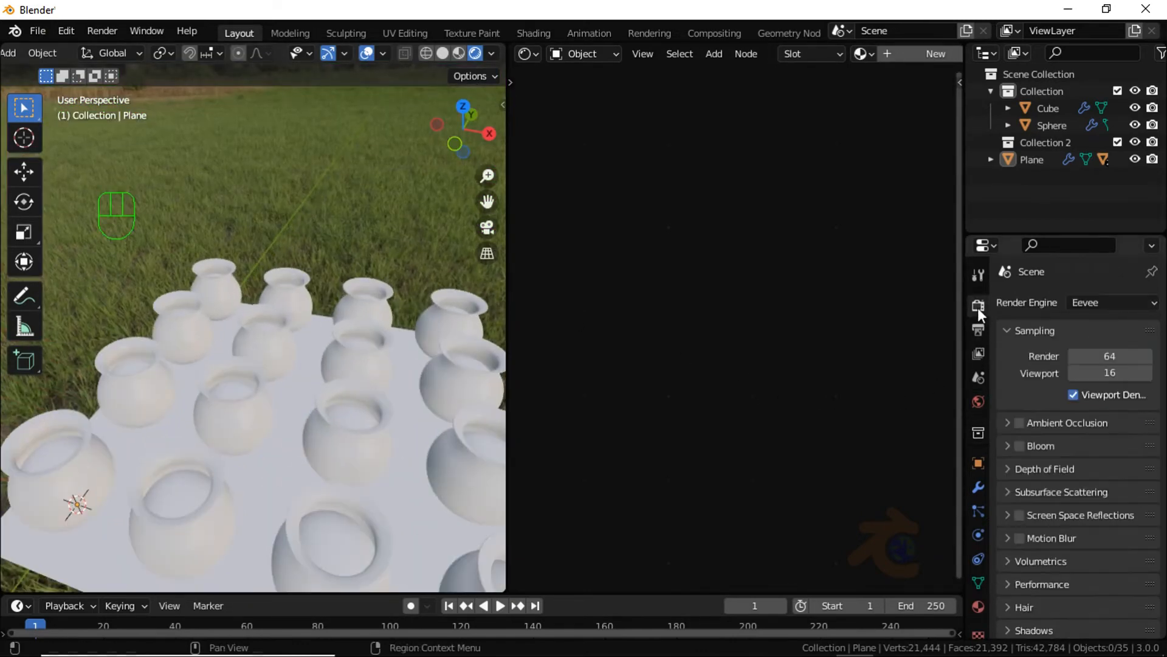
{"action": "left_click", "coordinate": [1019, 423]}
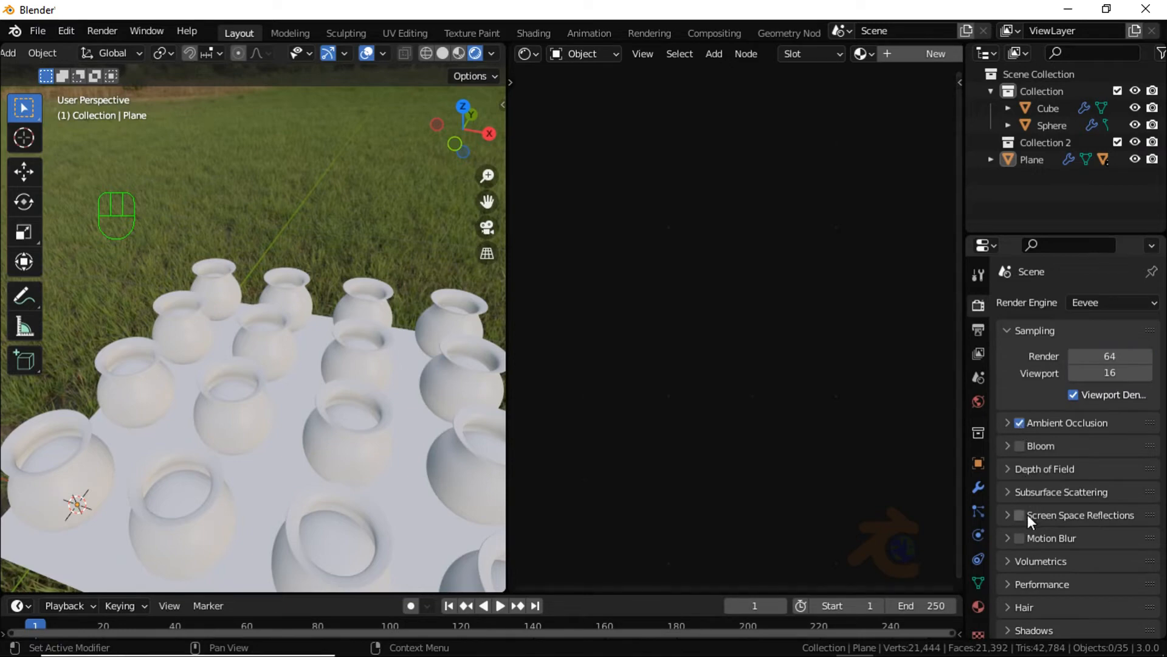
{"action": "scroll", "coordinate": [1020, 516], "scroll_direction": "down", "scroll_amount": 5}
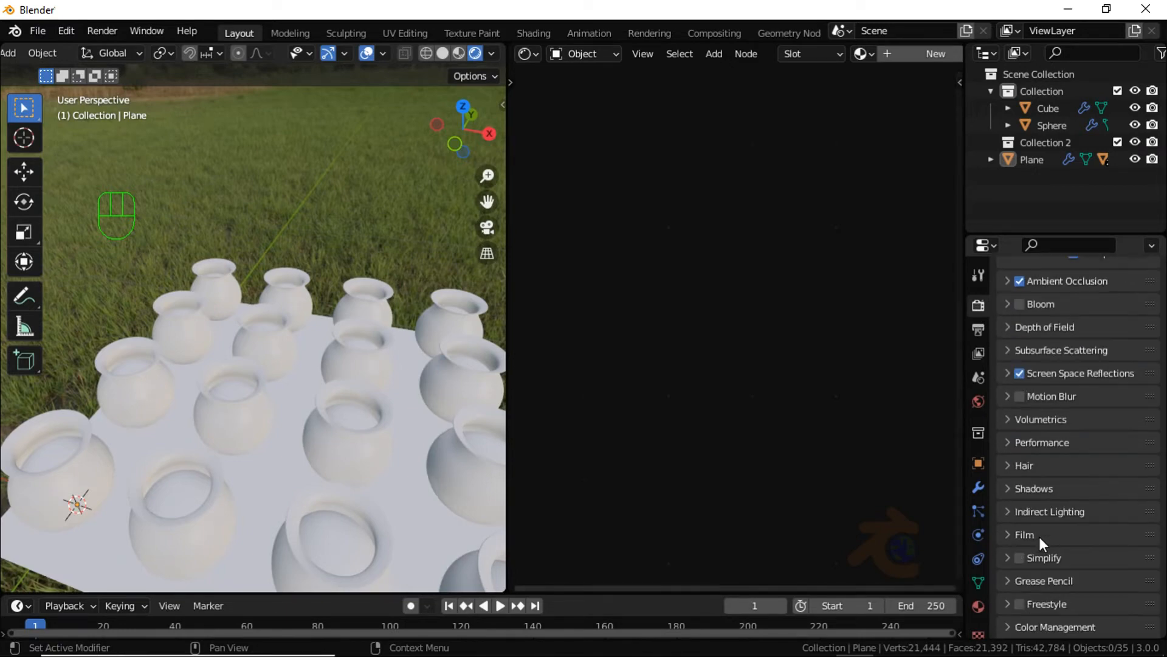
{"action": "left_click", "coordinate": [1029, 540]}
{"action": "left_click", "coordinate": [1066, 577]}
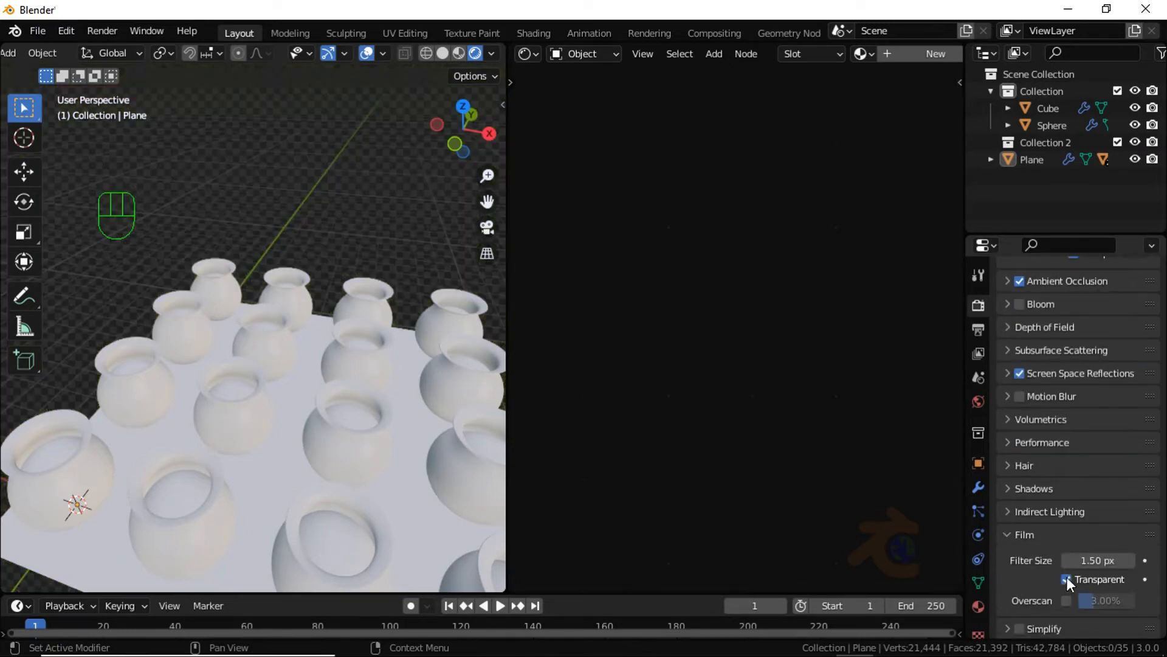
Step: Set the scene's color management look to Very High Contrast
{"action": "scroll", "coordinate": [1067, 577], "scroll_direction": "down", "scroll_amount": 3}
{"action": "left_click", "coordinate": [1030, 628]}
{"action": "scroll", "coordinate": [1063, 596], "scroll_direction": "down", "scroll_amount": 4}
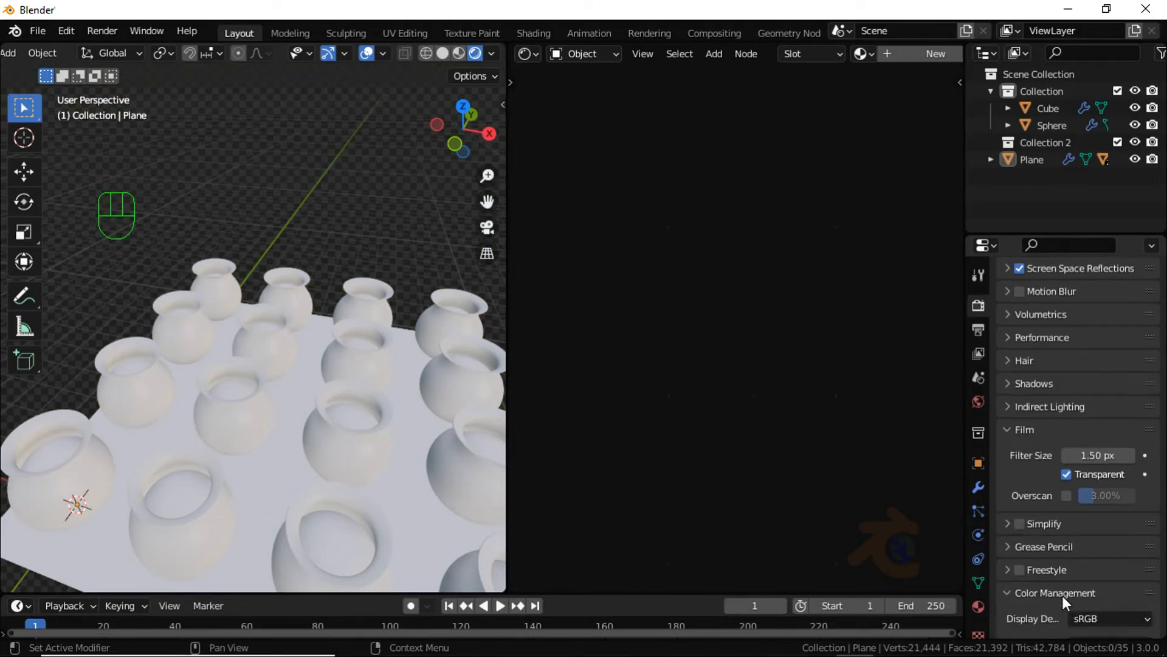
{"action": "left_click_drag", "start_coordinate": [1093, 592], "coordinate": [1081, 557]}
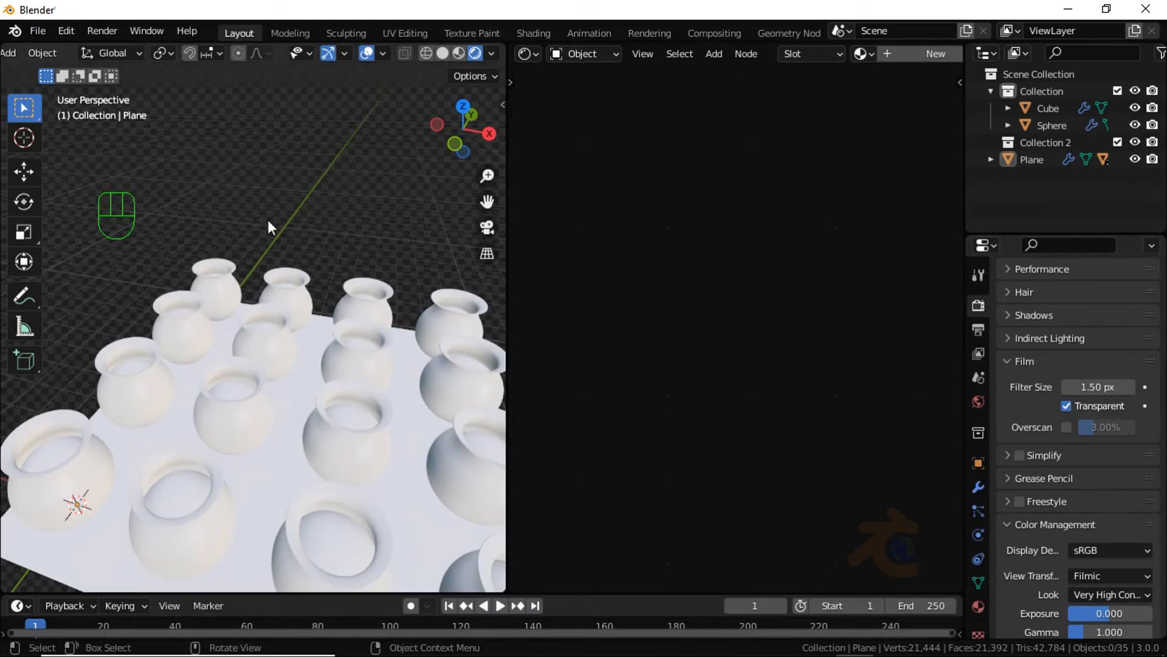
Step: Create a new material for the Sphere vase and make its base color orange
{"action": "left_click", "coordinate": [1049, 121]}
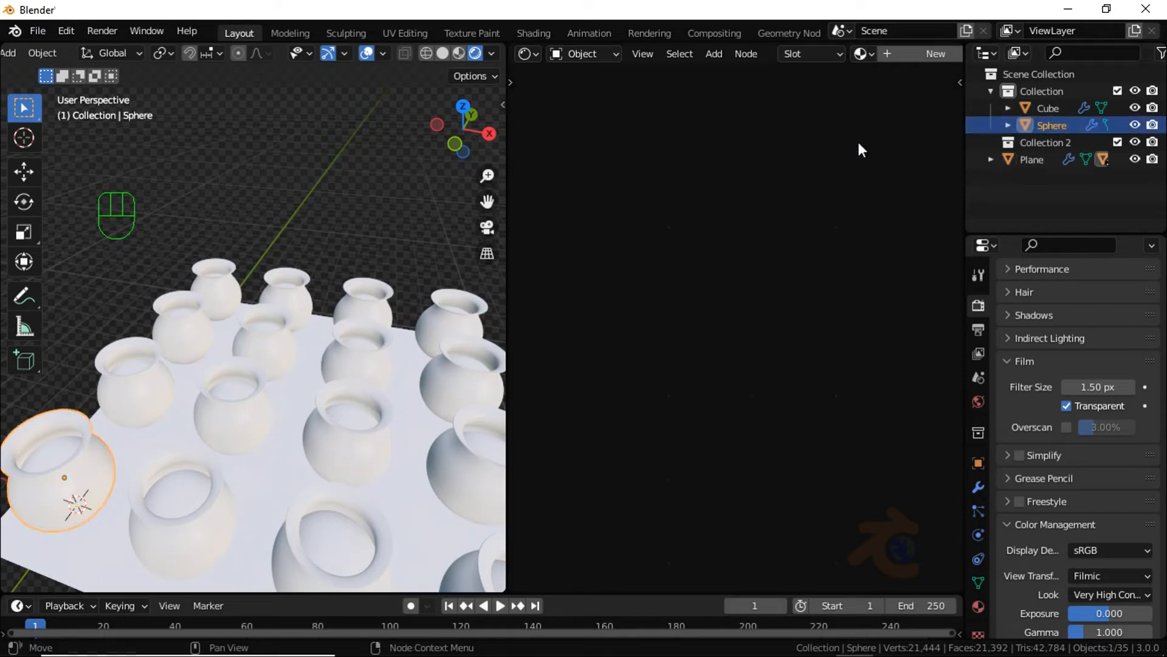
{"action": "scroll", "coordinate": [881, 60], "scroll_direction": "down", "scroll_amount": 3}
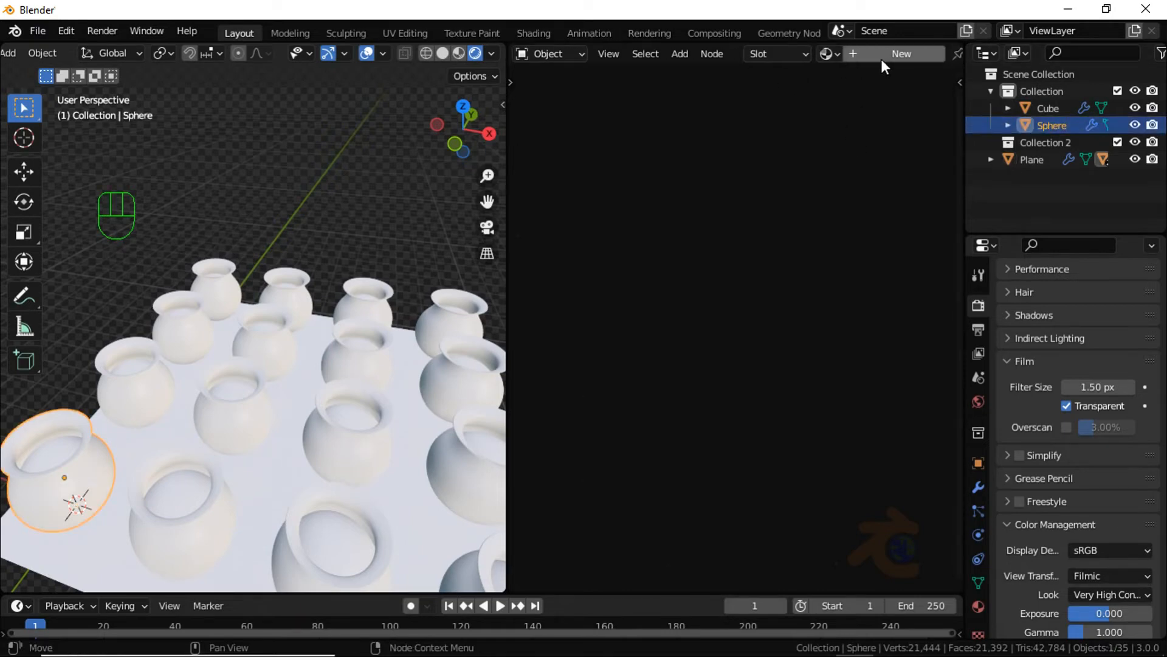
{"action": "left_click", "coordinate": [881, 57]}
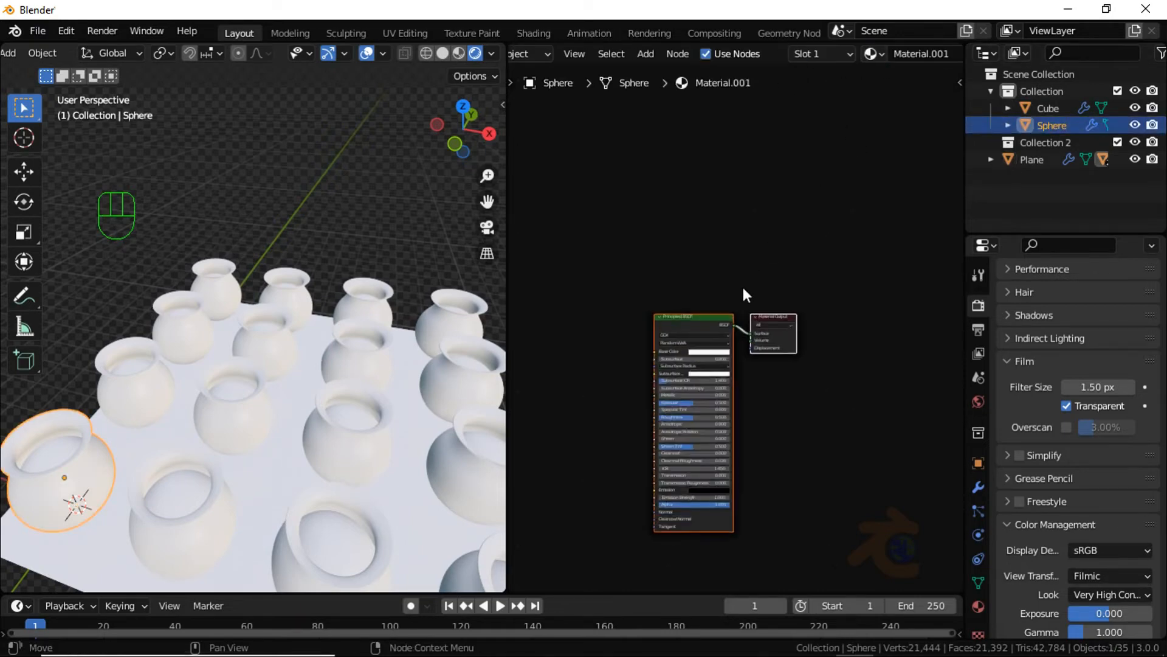
{"action": "scroll", "coordinate": [760, 359], "scroll_direction": "up", "scroll_amount": 5}
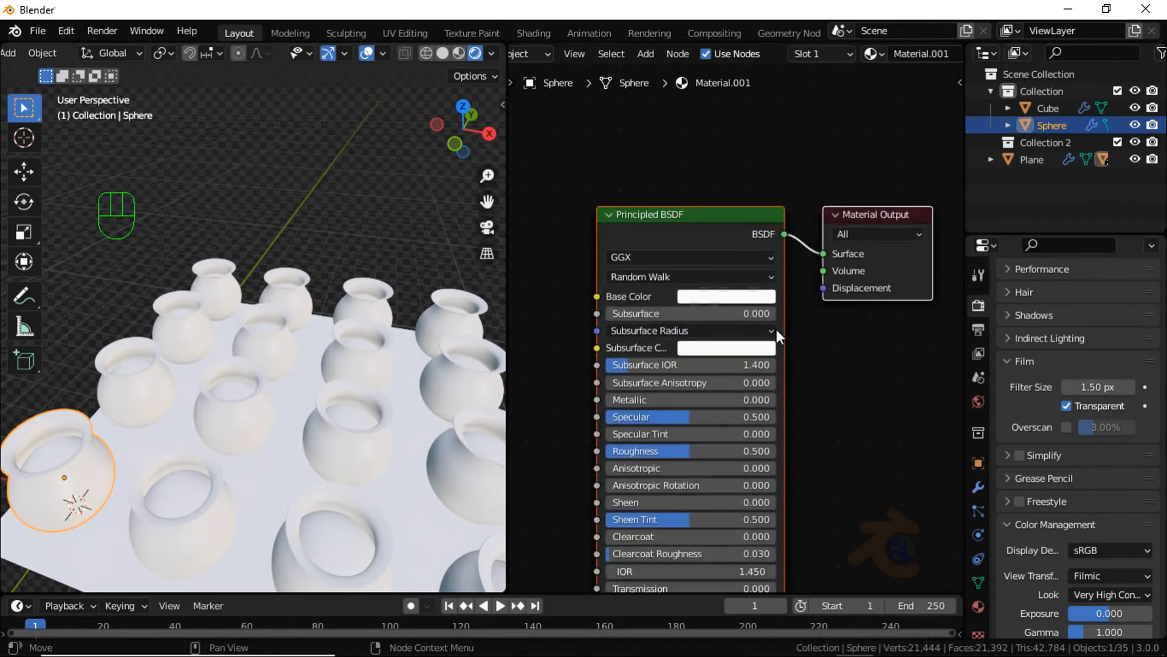
{"action": "scroll", "coordinate": [736, 356], "scroll_direction": "up", "scroll_amount": 2}
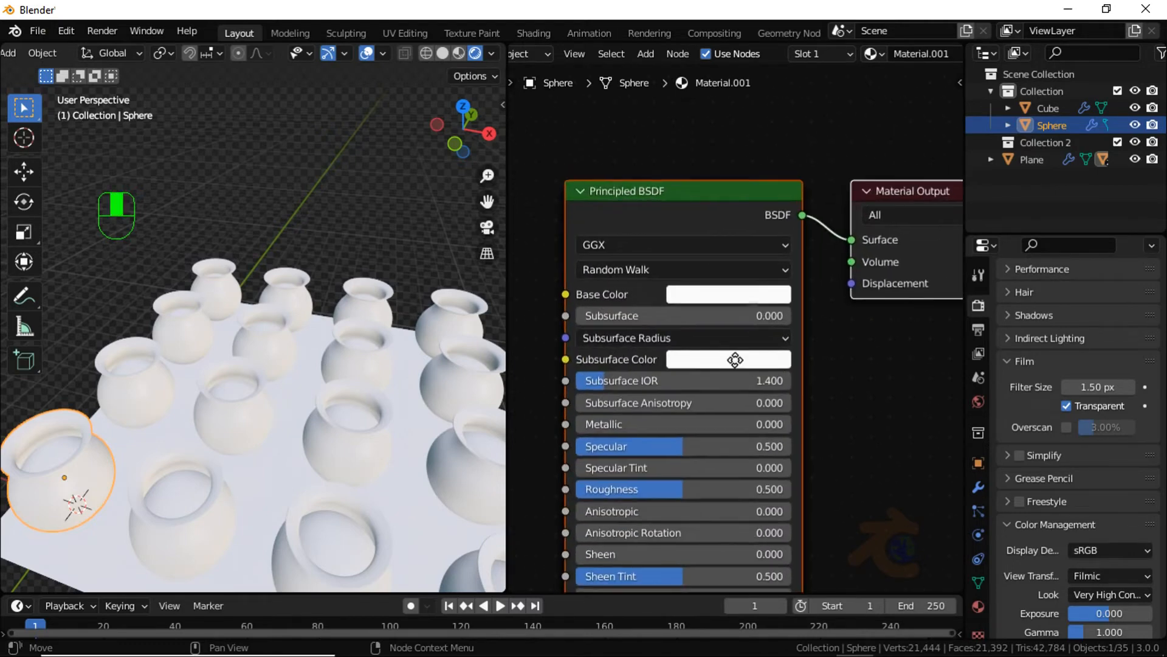
{"action": "left_click", "coordinate": [747, 303]}
{"action": "left_click_drag", "start_coordinate": [735, 421], "coordinate": [728, 443]}
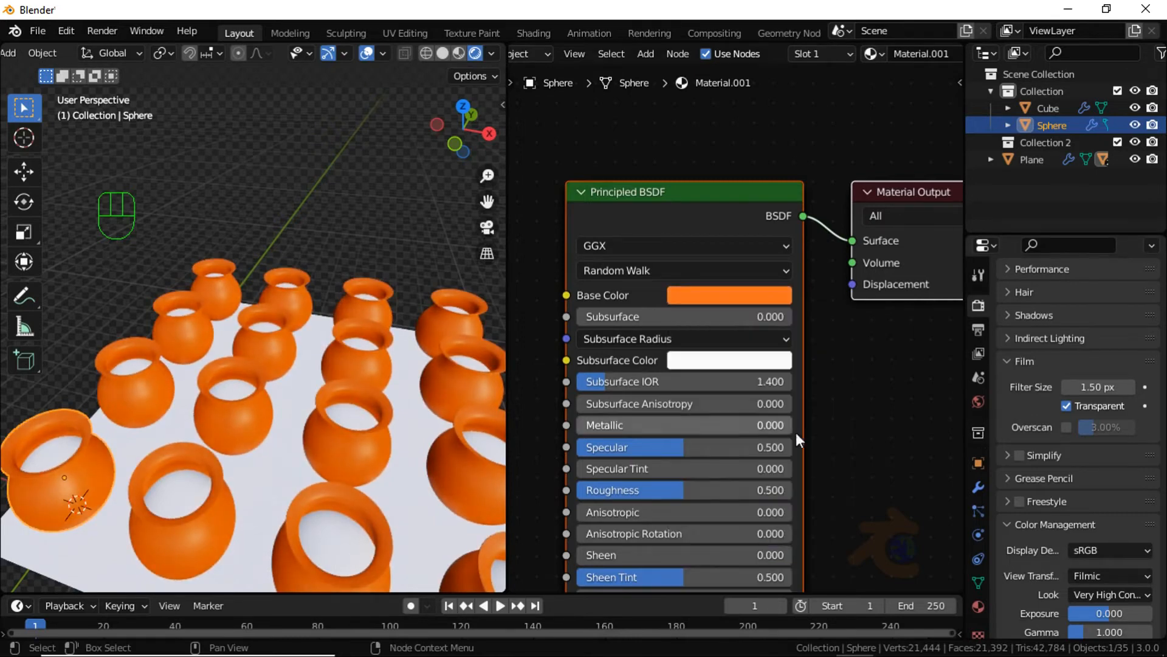
Step: Raise the orange vase material's roughness to 0.900
{"action": "middle_click_drag", "start_coordinate": [683, 461], "coordinate": [680, 423]}
{"action": "left_click_drag", "start_coordinate": [666, 450], "coordinate": [742, 451]}
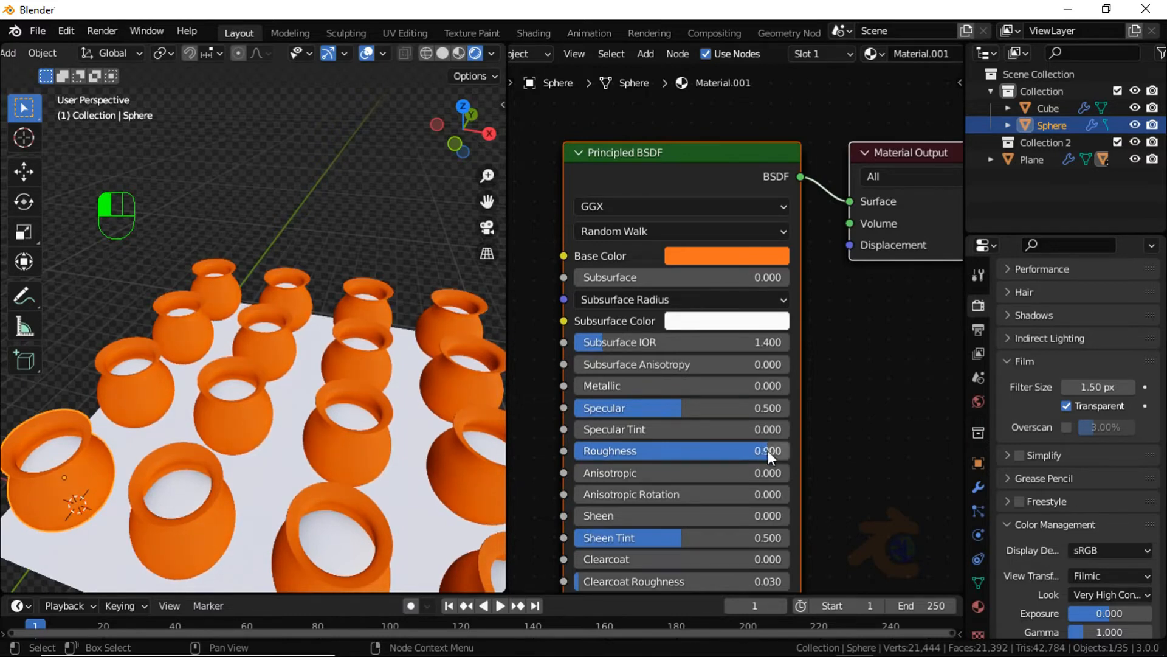
{"action": "left_click_drag", "start_coordinate": [768, 451], "coordinate": [766, 454]}
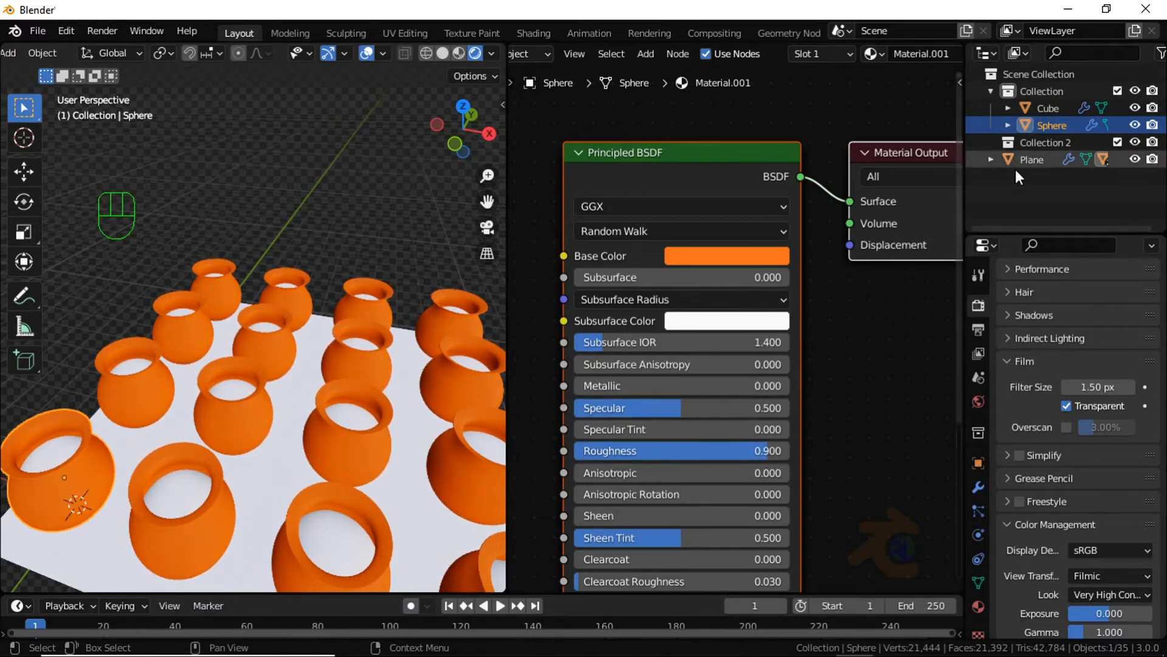
Step: Create a new material for the Cube object inside the vase
{"action": "left_click", "coordinate": [1050, 109]}
{"action": "left_click", "coordinate": [872, 56]}
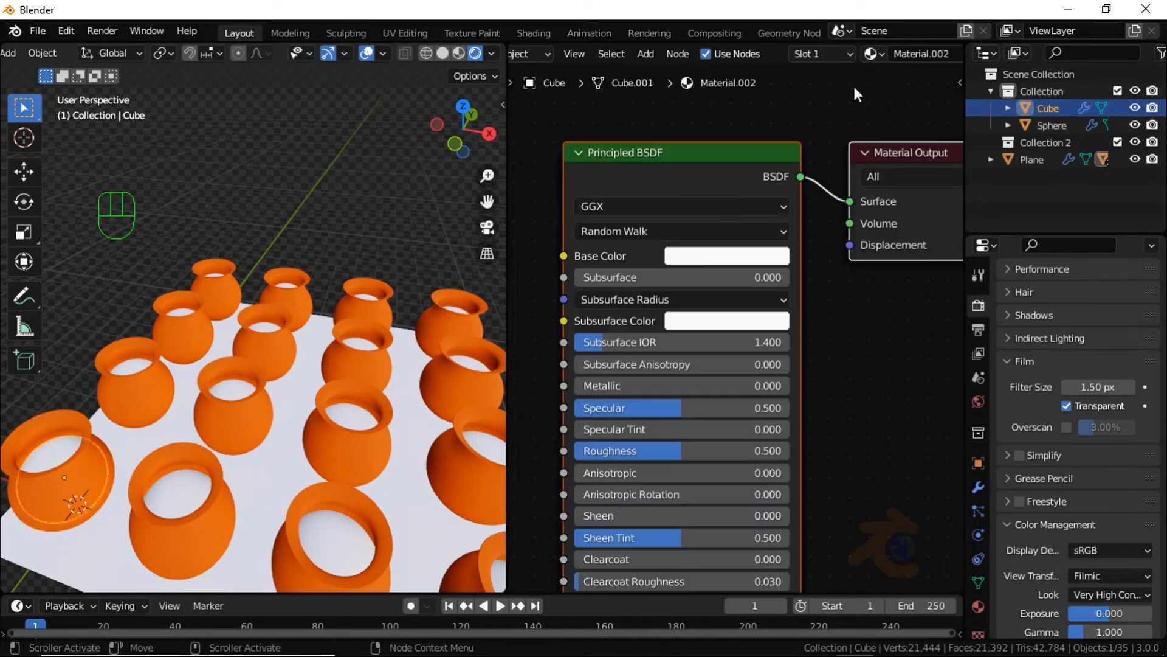
{"action": "middle_click_drag", "start_coordinate": [640, 223], "coordinate": [736, 276]}
{"action": "middle_click_drag", "start_coordinate": [728, 298], "coordinate": [761, 286]}
Step: Add a ColorRamp node to the Cube's material and place it beside the Principled BSDF node's inputs
{"action": "key", "text": "shift+a"}
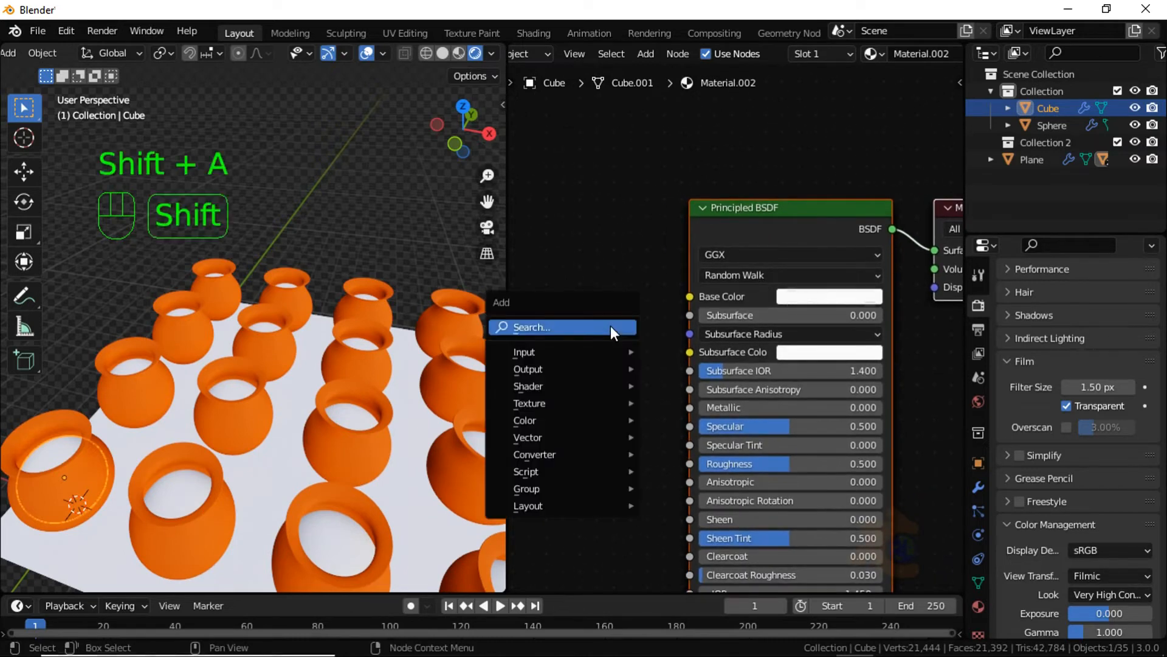
{"action": "left_click", "coordinate": [610, 326]}
{"action": "type", "text": "col"}
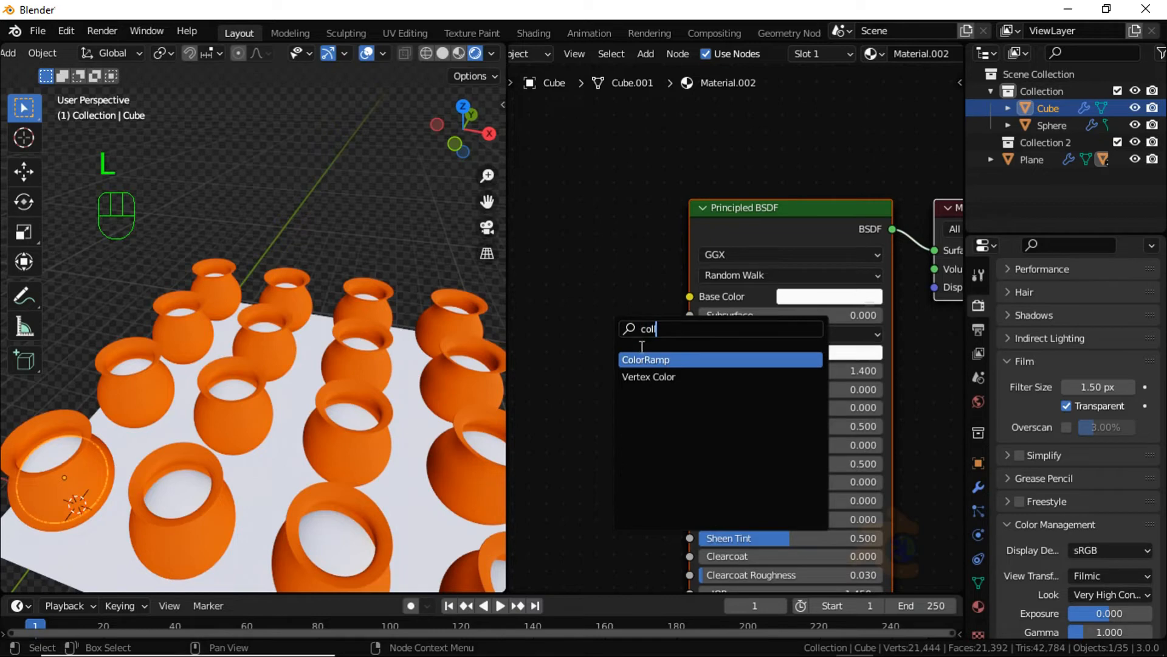
{"action": "key", "text": "Return"}
{"action": "left_click", "coordinate": [547, 313]}
{"action": "middle_click_drag", "start_coordinate": [615, 322], "coordinate": [714, 340]}
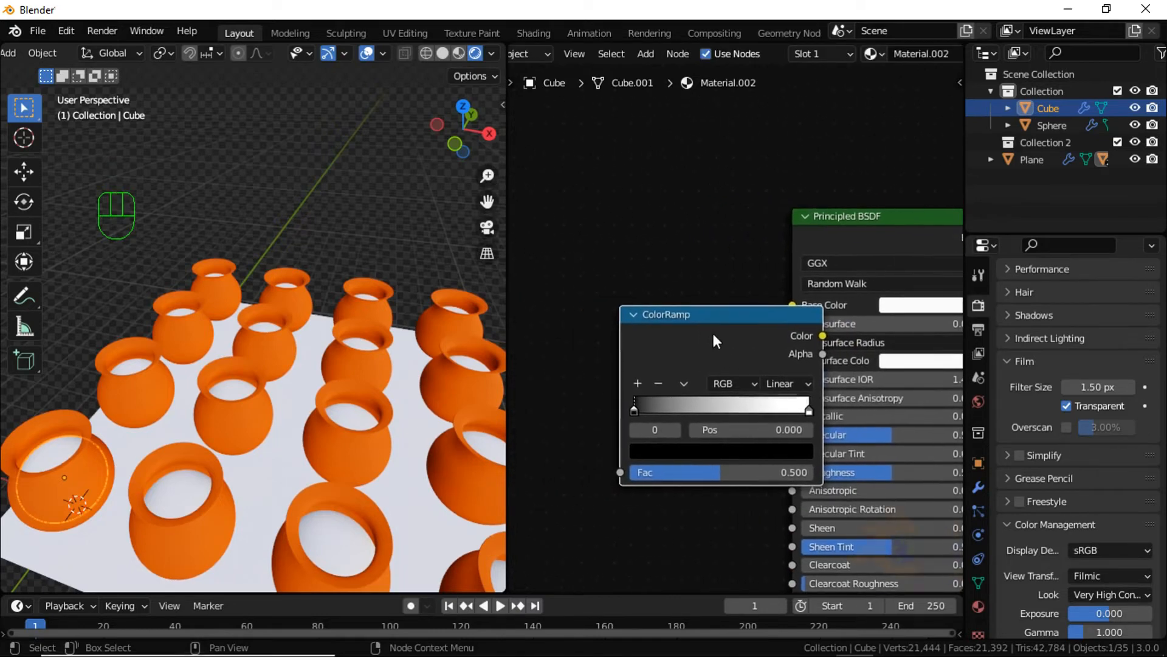
{"action": "left_click_drag", "start_coordinate": [716, 341], "coordinate": [623, 308]}
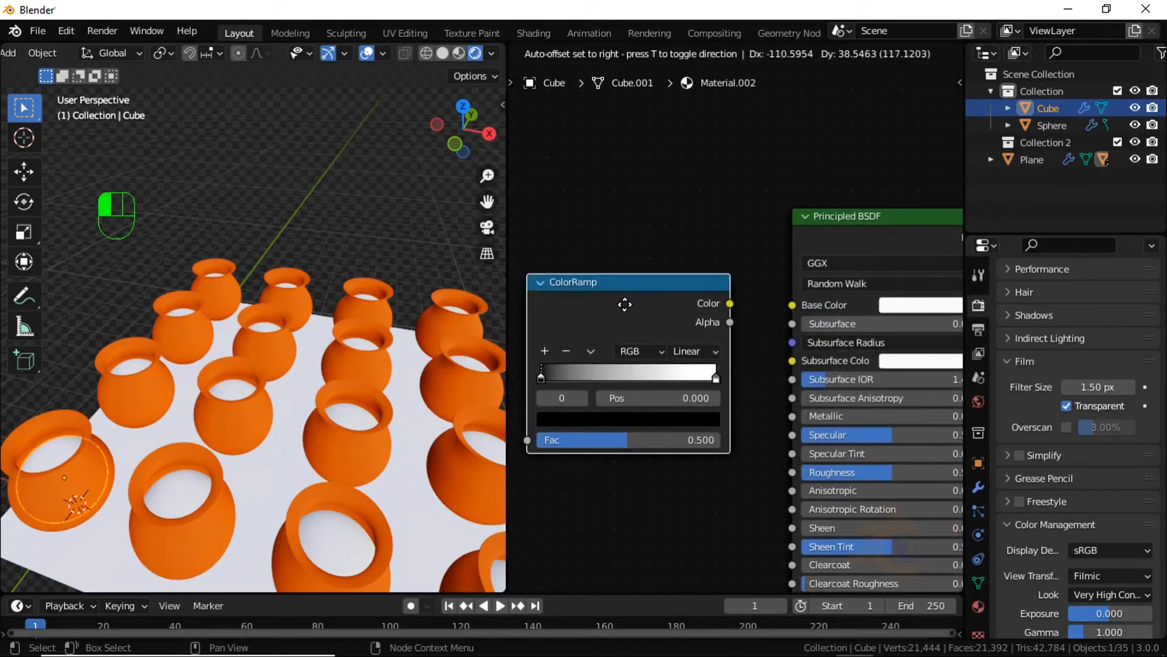
Step: Add two intermediate stops to the ColorRamp and spread them along the gradient, the upper one at about 0.623
{"action": "left_click", "coordinate": [543, 350]}
{"action": "left_click", "coordinate": [545, 352]}
{"action": "left_click_drag", "start_coordinate": [630, 378], "coordinate": [664, 373]}
Step: Color the ColorRamp's first stop bright red and its second stop bright green
{"action": "left_click", "coordinate": [555, 376]}
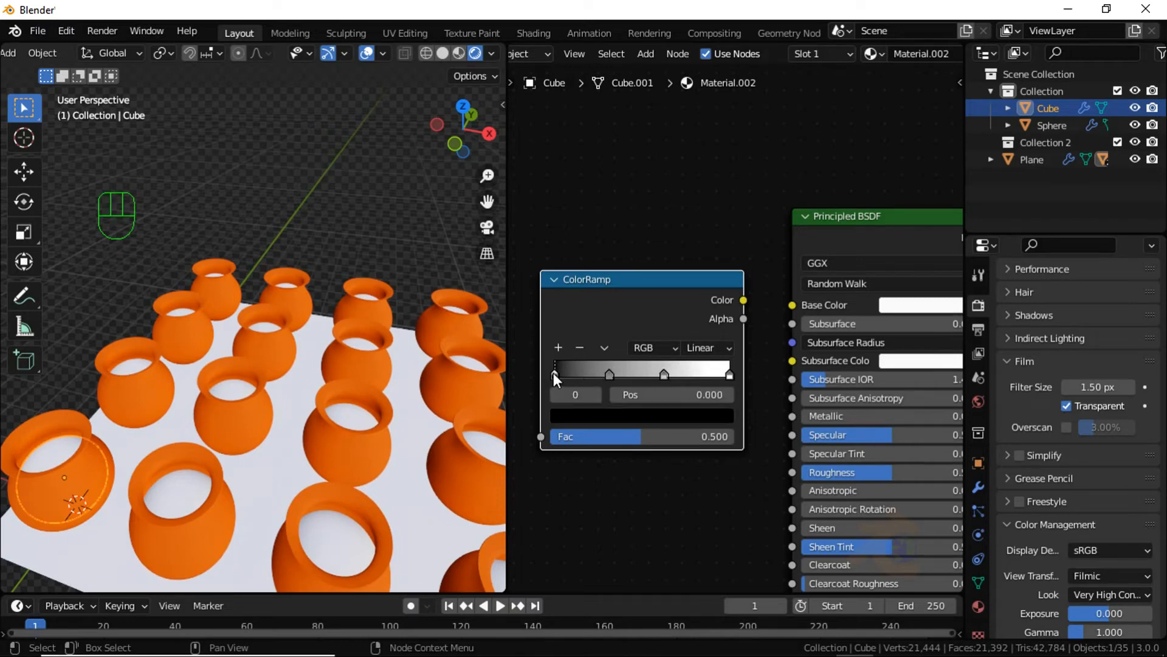
{"action": "left_click", "coordinate": [595, 413]}
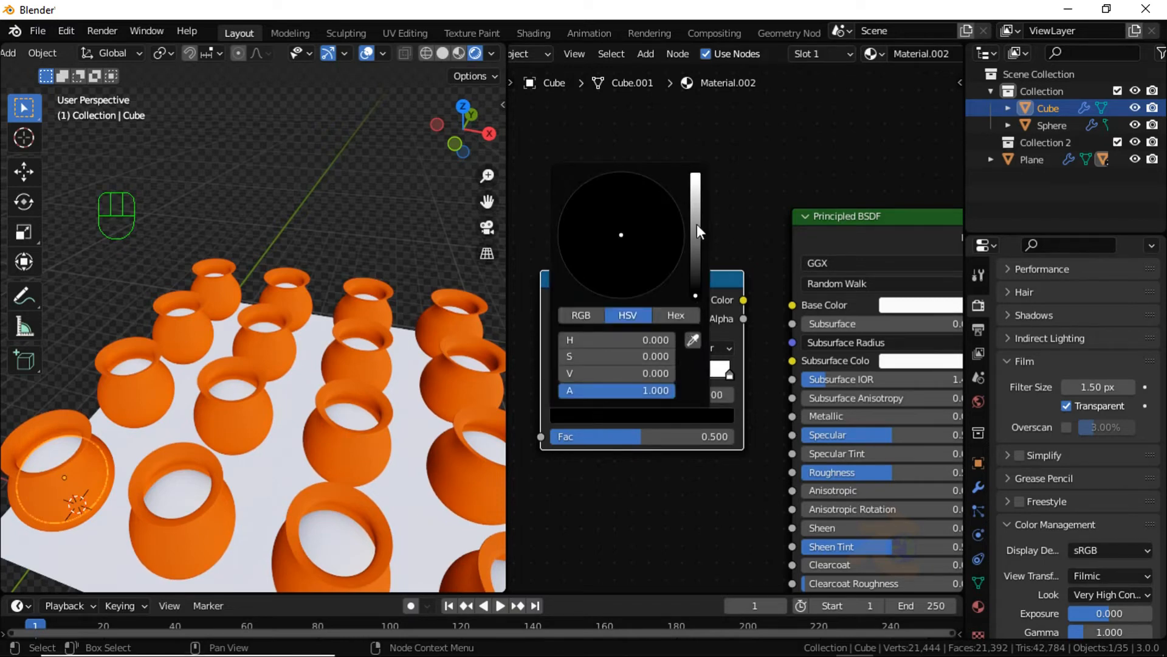
{"action": "left_click_drag", "start_coordinate": [692, 265], "coordinate": [691, 146]}
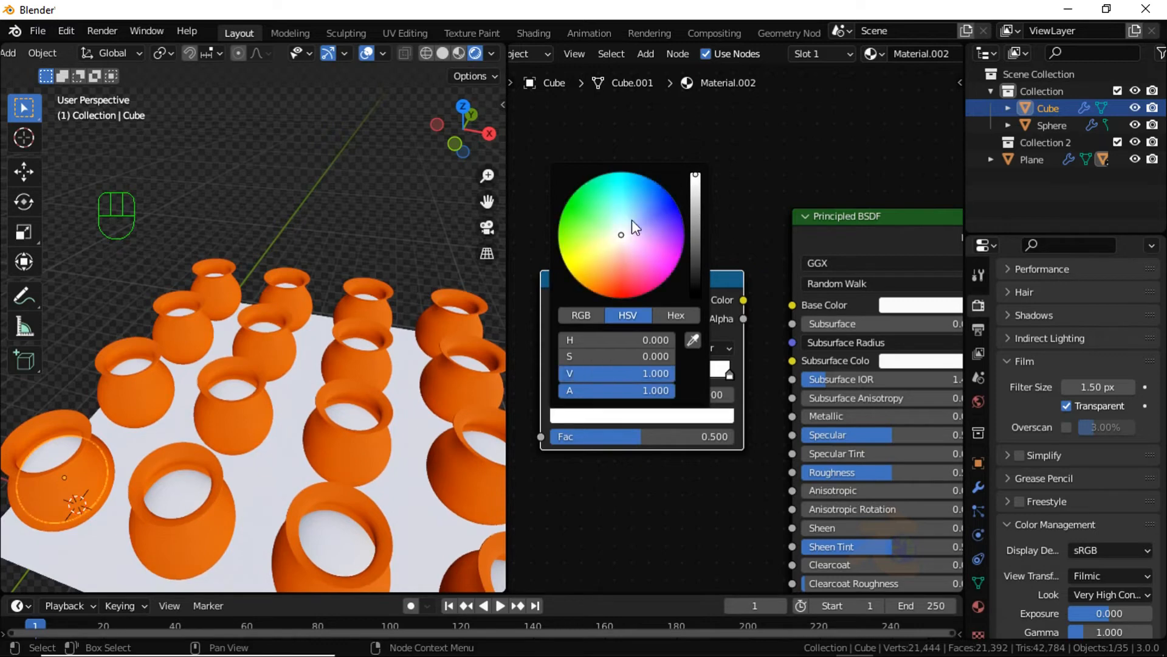
{"action": "left_click", "coordinate": [615, 281]}
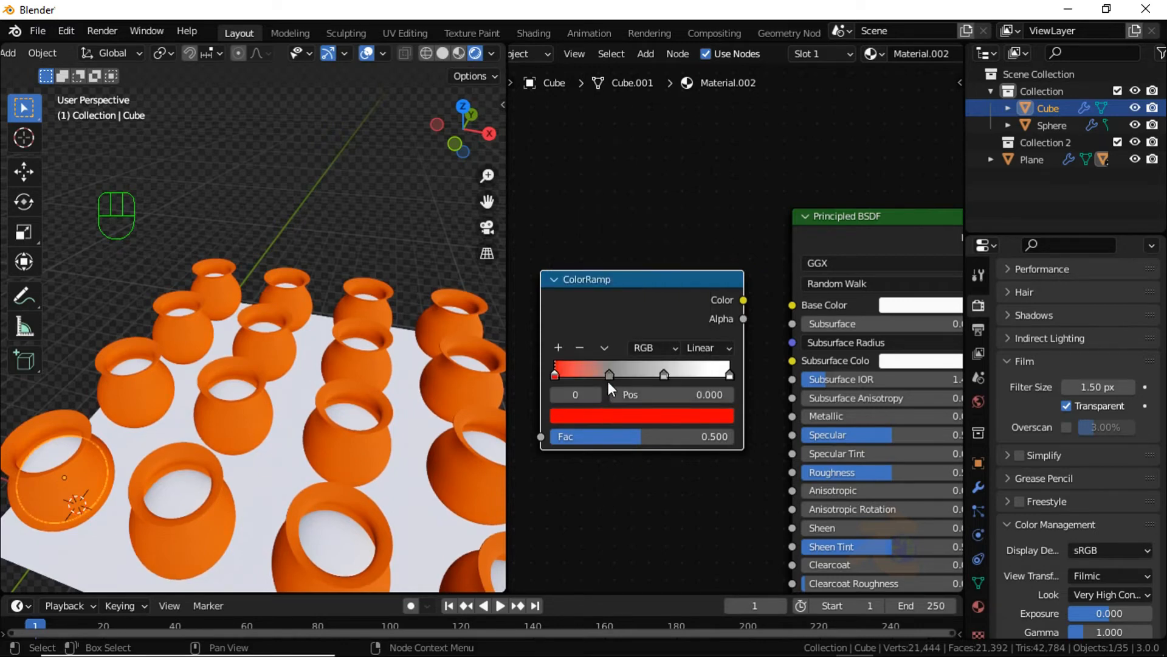
{"action": "left_click", "coordinate": [610, 375]}
{"action": "left_click", "coordinate": [612, 414]}
{"action": "left_click_drag", "start_coordinate": [586, 290], "coordinate": [565, 214]}
{"action": "left_click_drag", "start_coordinate": [695, 237], "coordinate": [696, 157]}
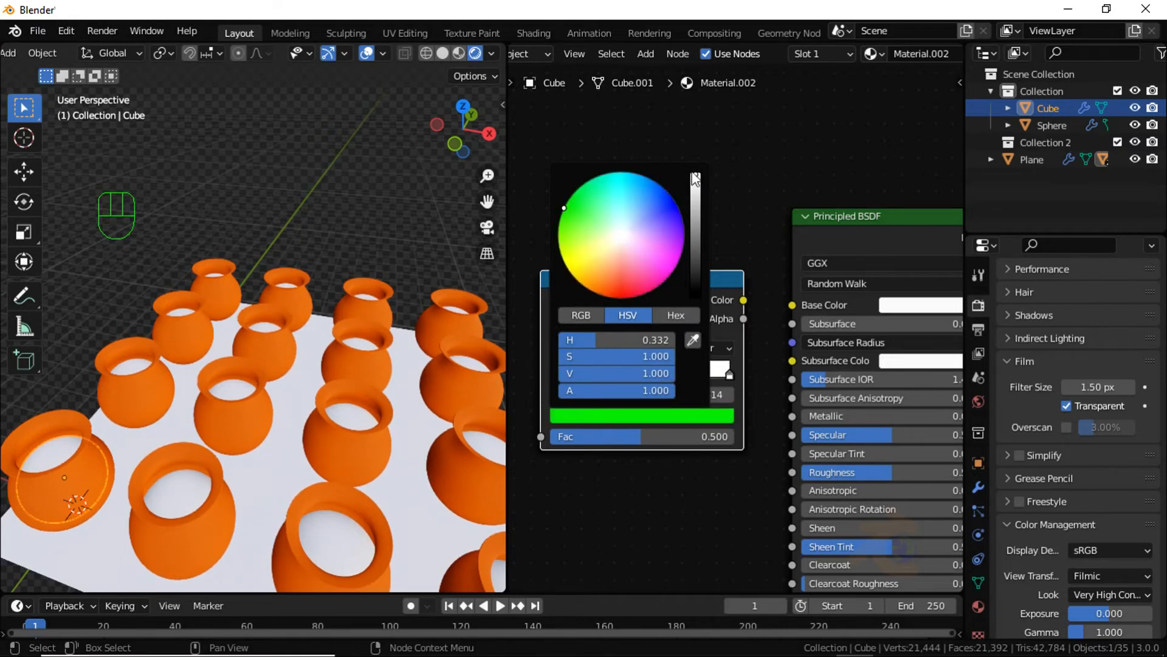
Step: Color the ColorRamp's third stop blue and its last stop pink
{"action": "left_click", "coordinate": [664, 374]}
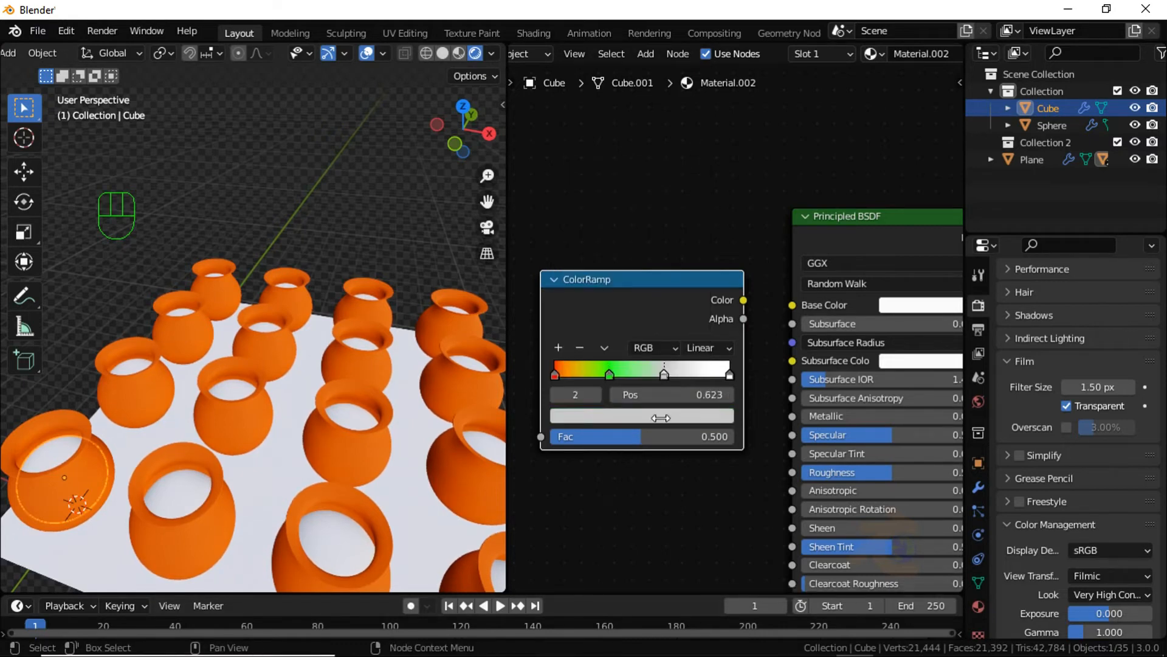
{"action": "left_click", "coordinate": [658, 418]}
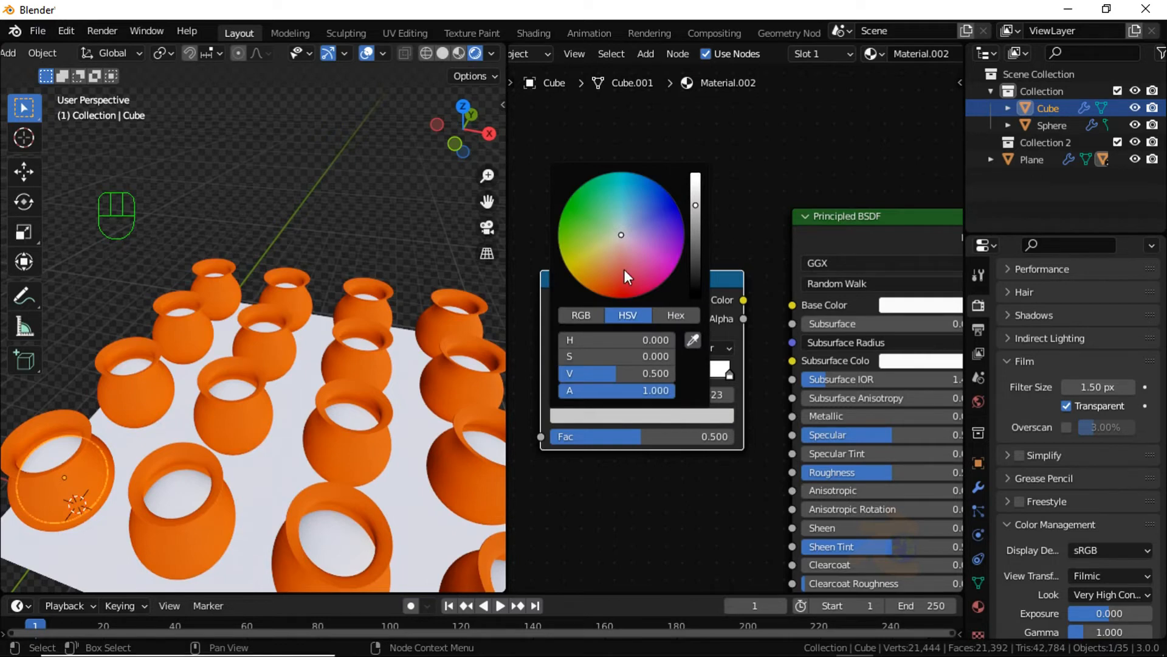
{"action": "left_click_drag", "start_coordinate": [667, 218], "coordinate": [669, 204]}
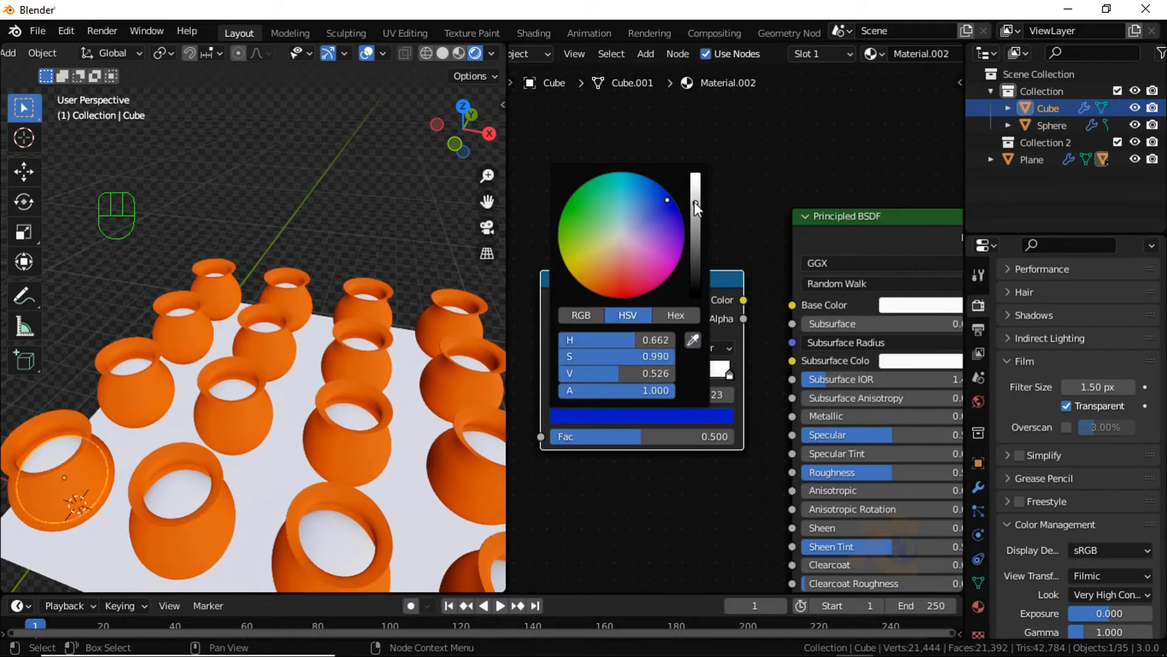
{"action": "left_click", "coordinate": [728, 375]}
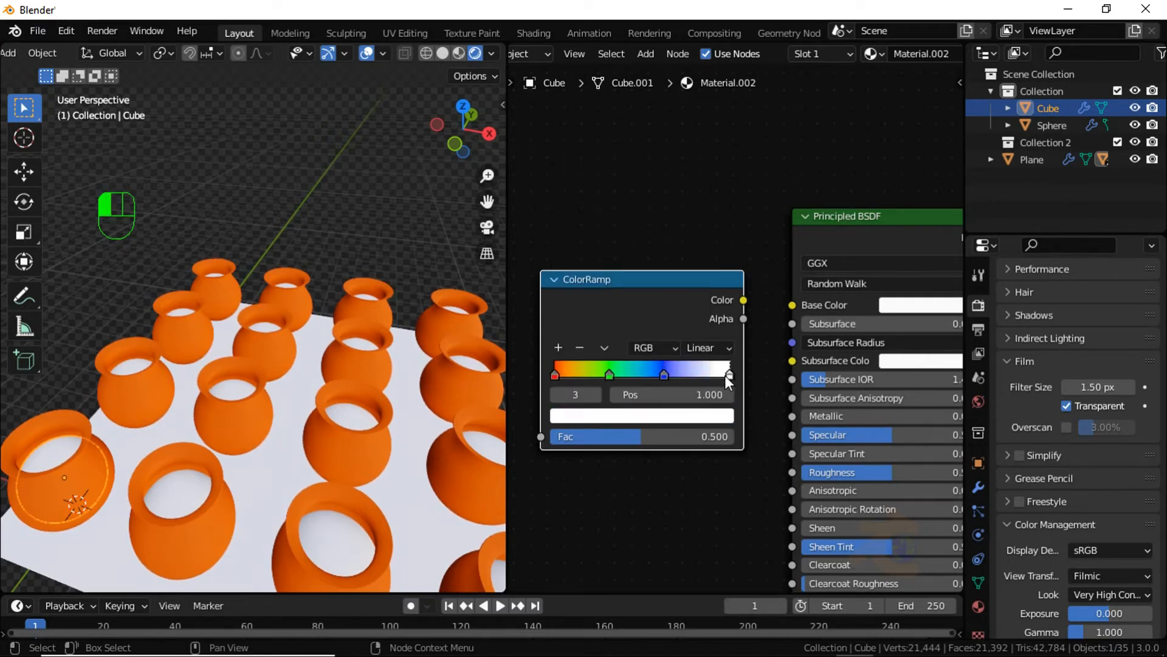
{"action": "left_click", "coordinate": [706, 415]}
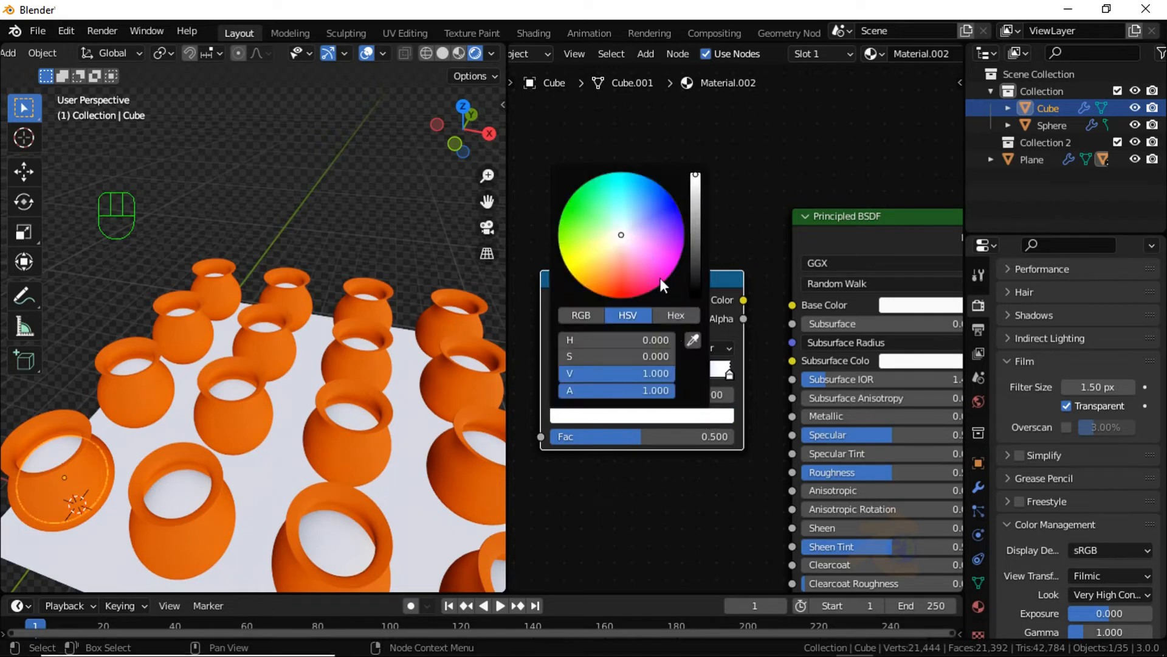
{"action": "left_click_drag", "start_coordinate": [660, 279], "coordinate": [668, 285]}
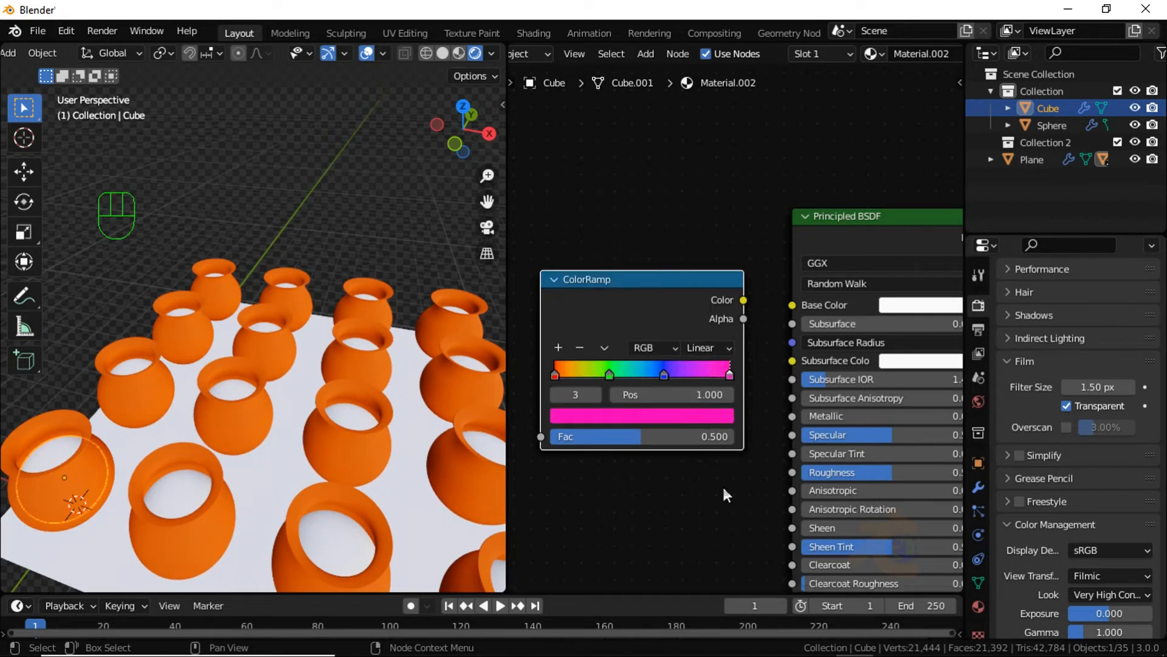
Step: Connect the ColorRamp's Color output to the Principled BSDF's Base Color
{"action": "left_click_drag", "start_coordinate": [742, 299], "coordinate": [790, 310]}
{"action": "scroll", "coordinate": [678, 492], "scroll_direction": "down", "scroll_amount": 1}
{"action": "middle_click_drag", "start_coordinate": [677, 491], "coordinate": [836, 499]}
Step: Add an Object Info node before the ColorRamp and connect its Random output to the ramp's Fac input
{"action": "key", "text": "shift+a"}
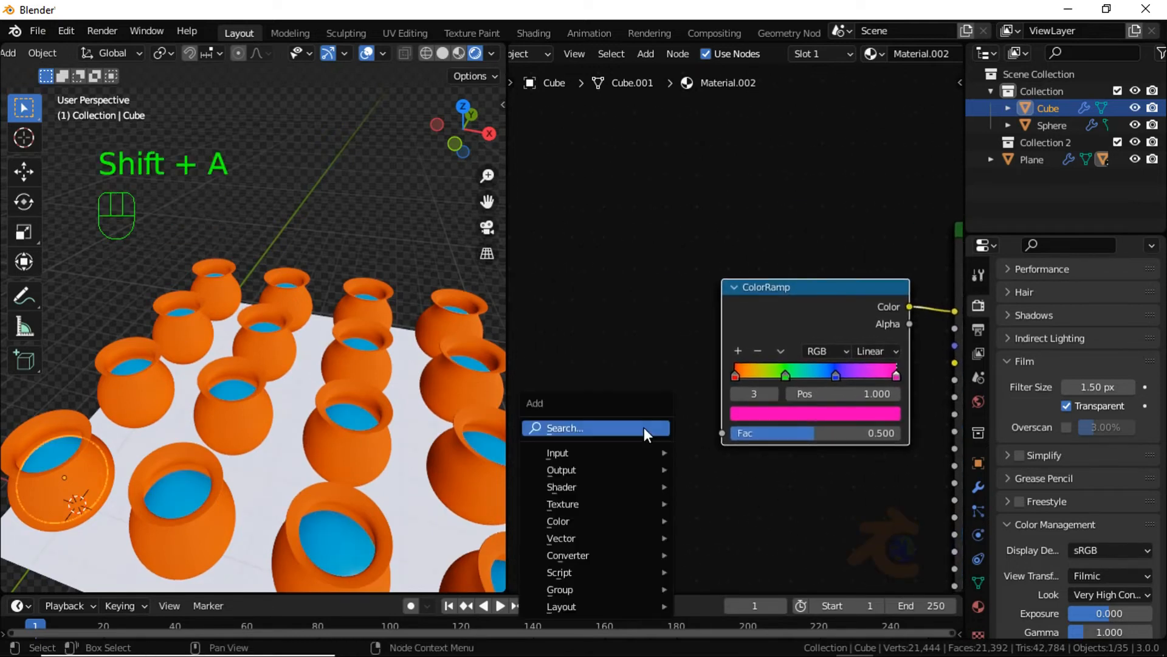
{"action": "left_click", "coordinate": [644, 427]}
{"action": "type", "text": "obj"}
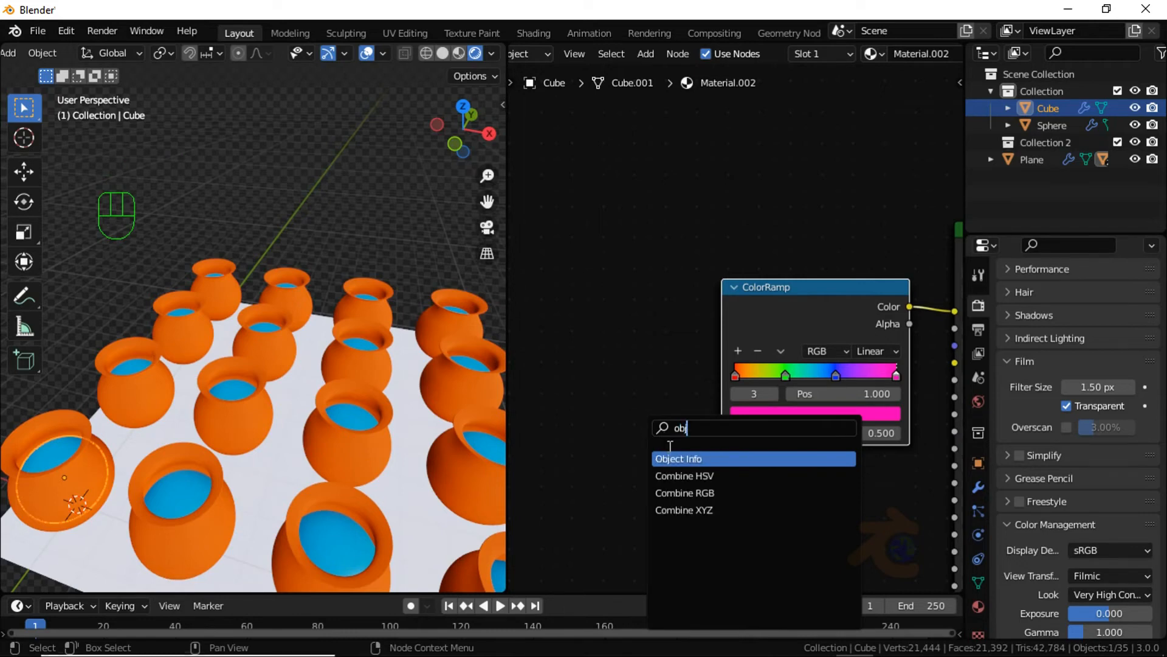
{"action": "key", "text": "Return"}
{"action": "left_click", "coordinate": [617, 389]}
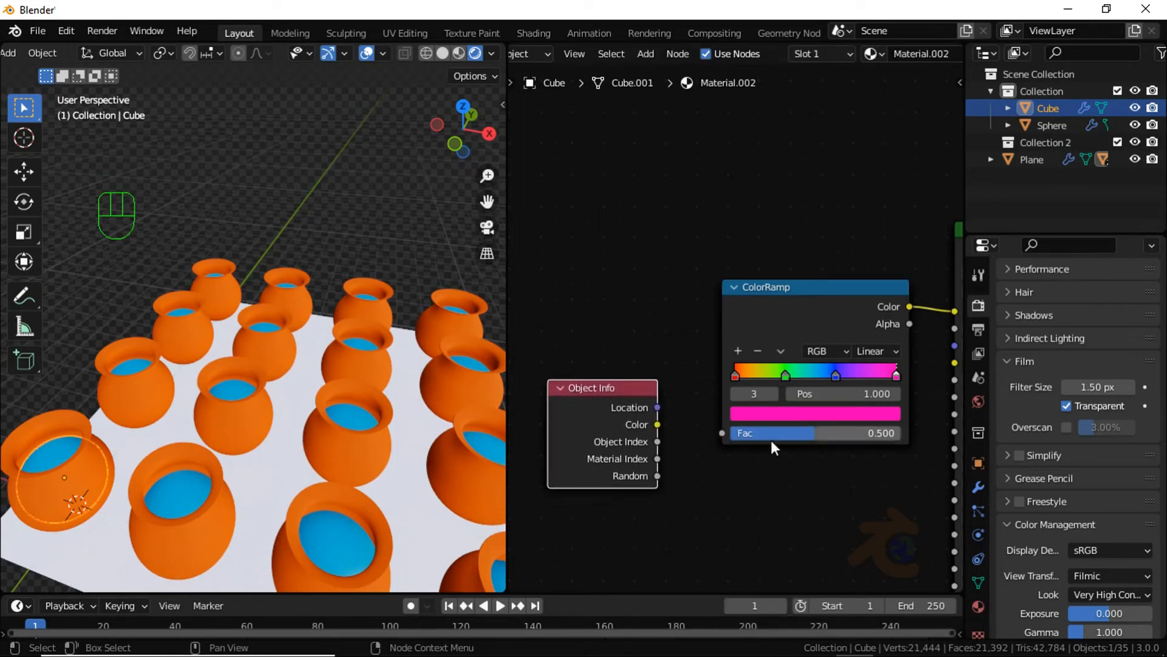
{"action": "left_click_drag", "start_coordinate": [657, 476], "coordinate": [719, 433]}
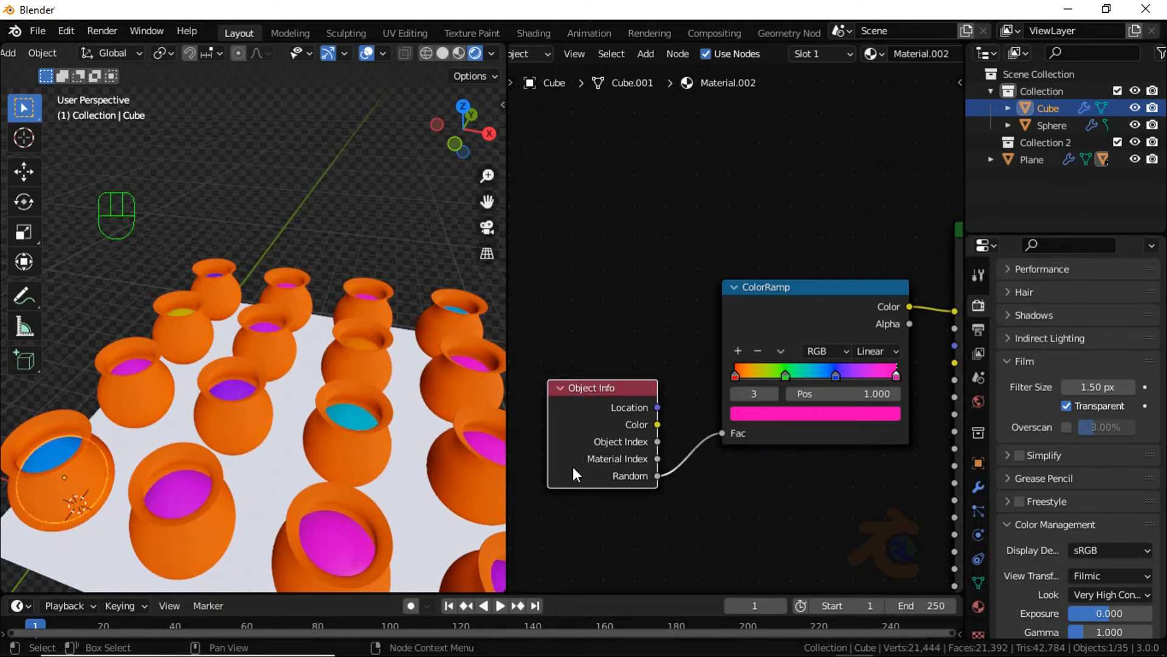
{"action": "scroll", "coordinate": [651, 397], "scroll_direction": "down", "scroll_amount": 2}
{"action": "middle_click_drag", "start_coordinate": [658, 399], "coordinate": [741, 412]}
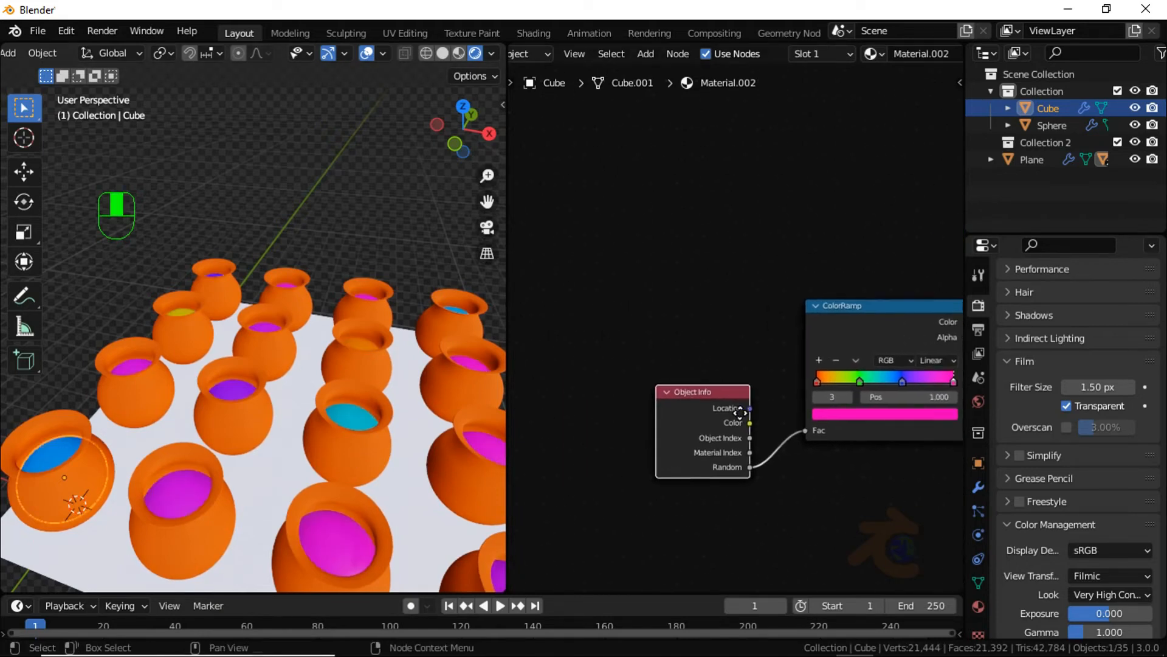
Step: Insert a Math node set to Add between Object Info and ColorRamp with its second value at -0.300, and play the animation
{"action": "left_click_drag", "start_coordinate": [702, 409], "coordinate": [654, 411]}
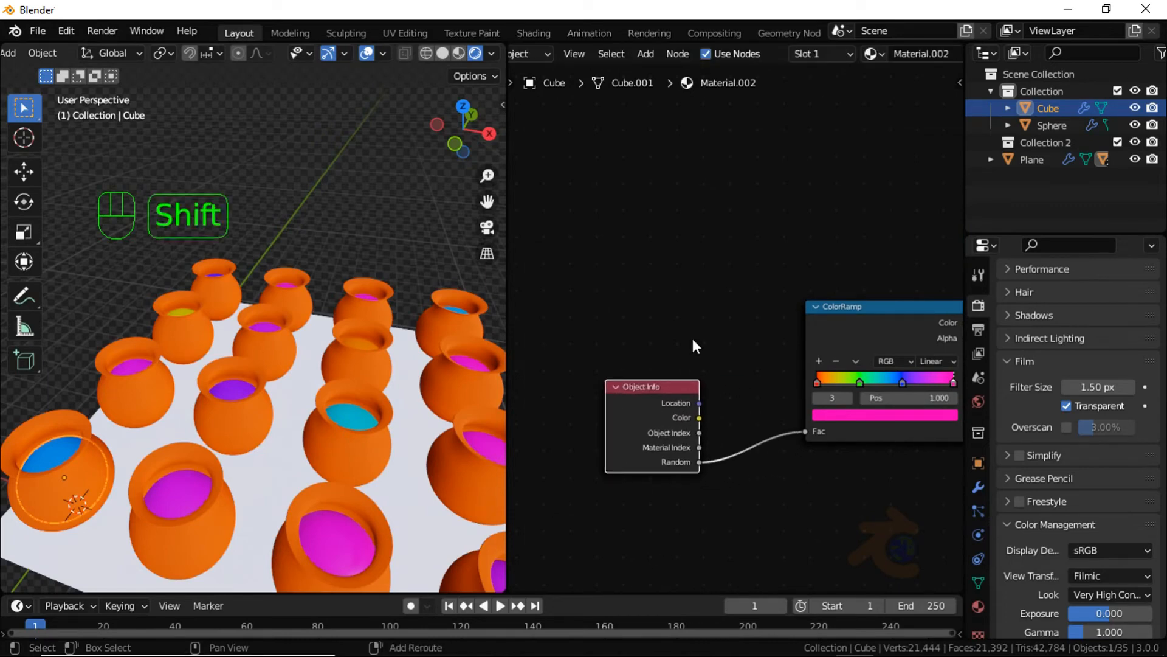
{"action": "key", "text": "shift+a"}
{"action": "left_click", "coordinate": [692, 338]}
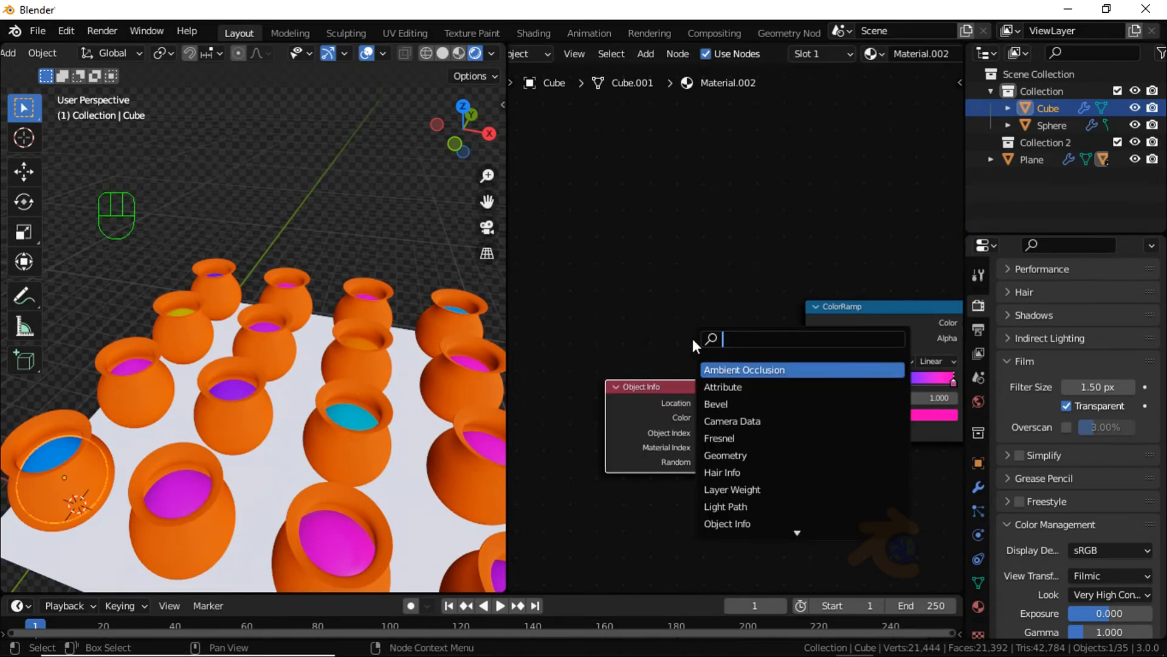
{"action": "type", "text": "math"}
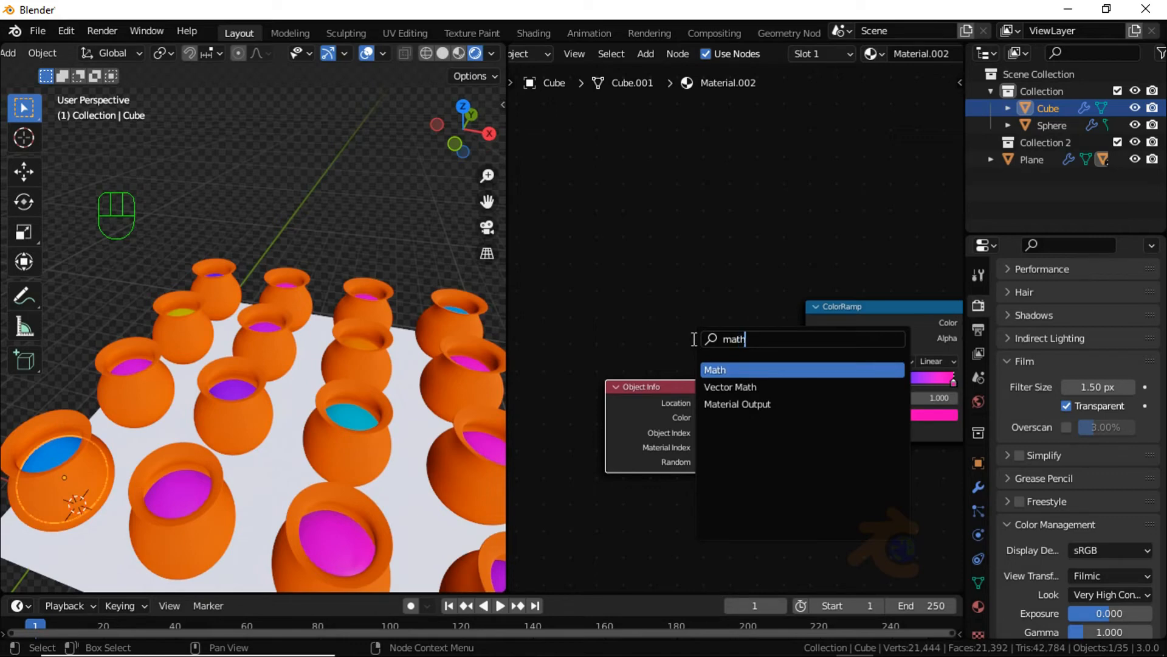
{"action": "key", "text": "Return"}
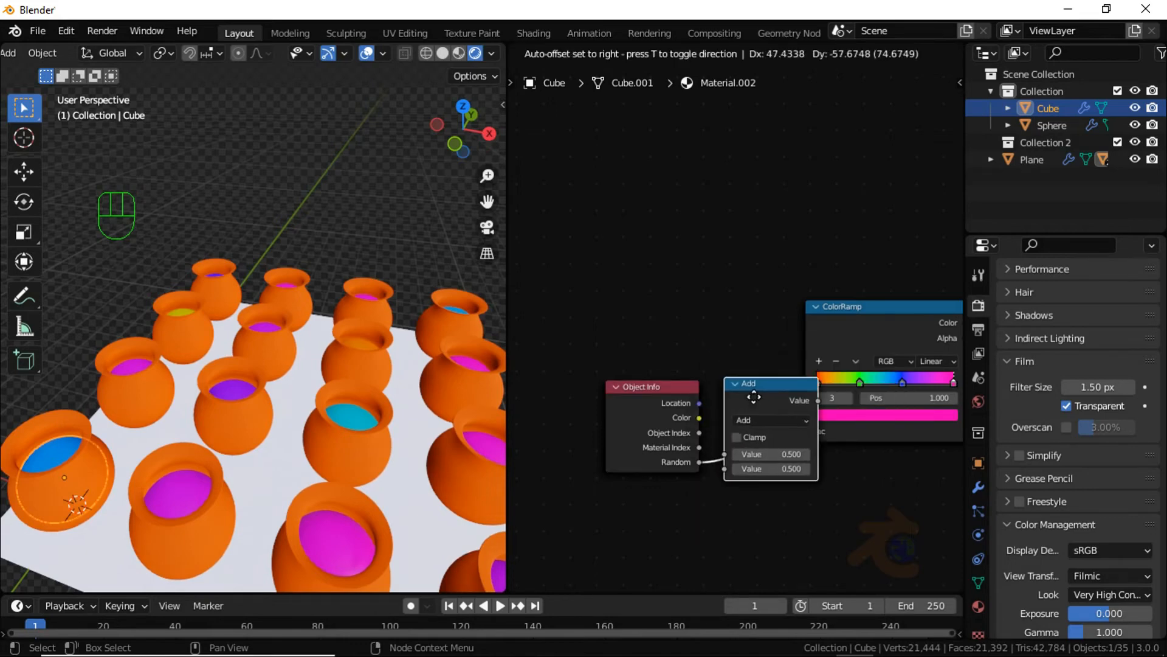
{"action": "left_click", "coordinate": [779, 402]}
{"action": "left_click_drag", "start_coordinate": [801, 473], "coordinate": [728, 465]}
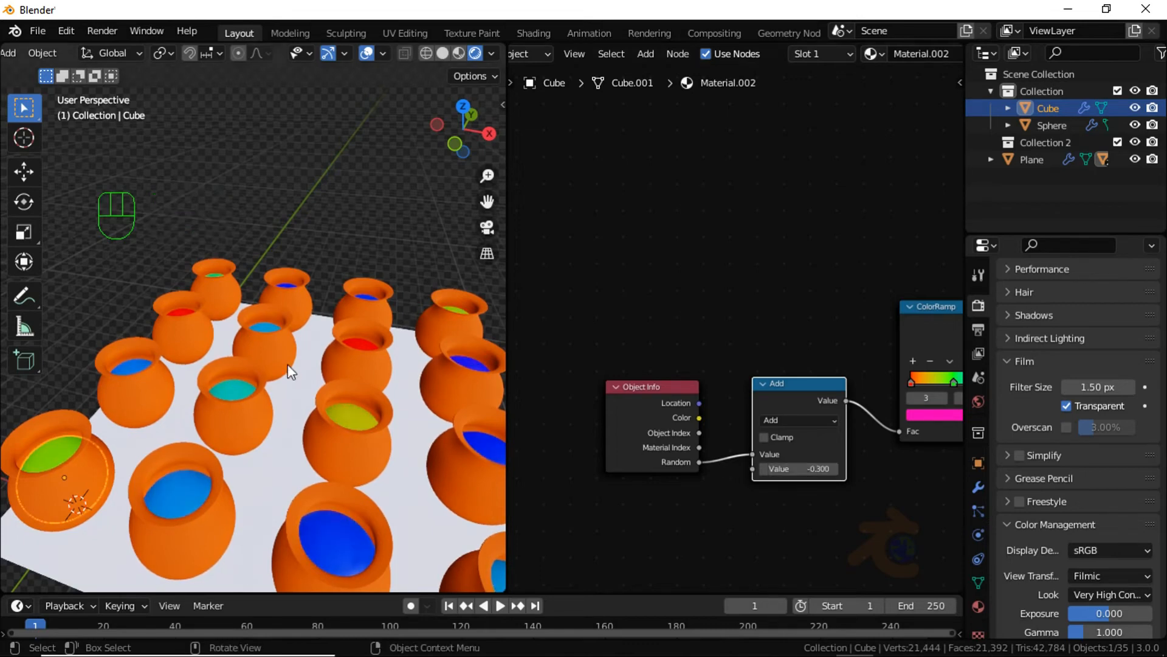
{"action": "scroll", "coordinate": [220, 348], "scroll_direction": "down", "scroll_amount": 3}
{"action": "key", "text": "space"}
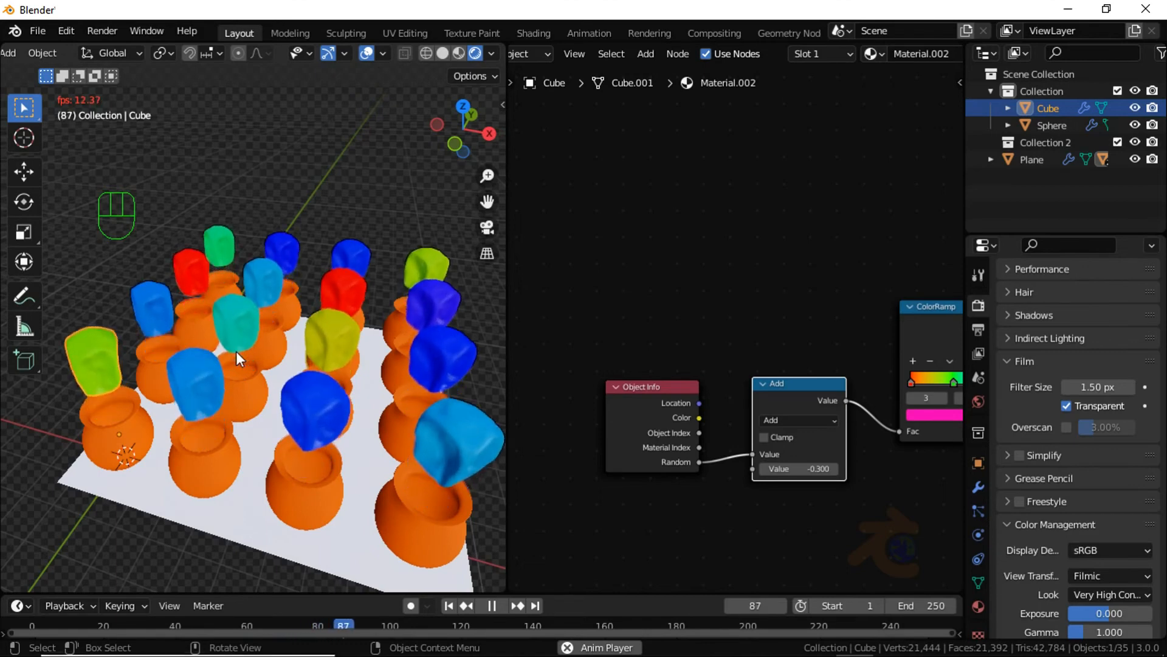
{"action": "key", "text": "space"}
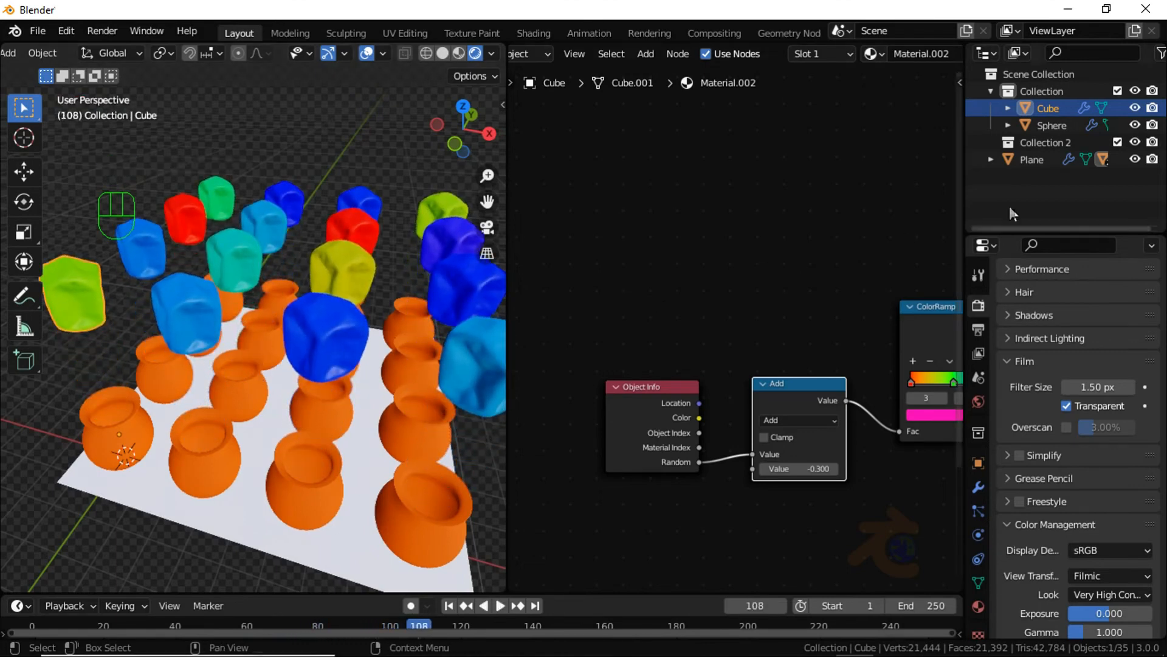
Step: Give the plane a new material and load the Tiles058_2K texture maps onto its Principled BSDF with the Principled texture setup
{"action": "left_click", "coordinate": [1038, 162]}
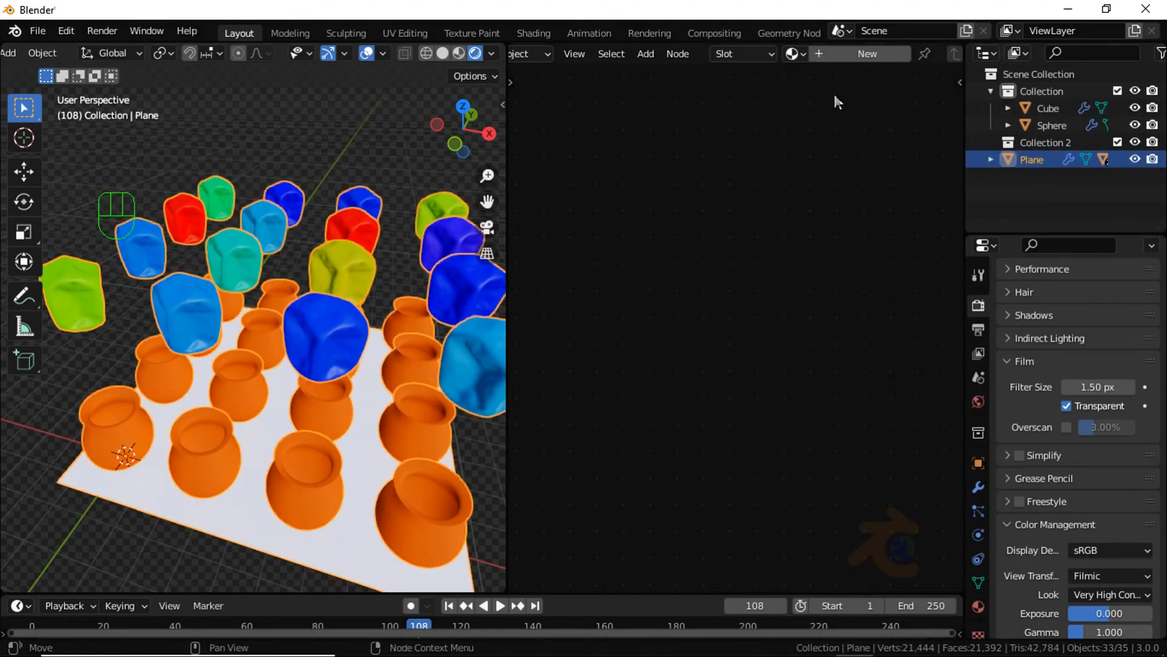
{"action": "left_click", "coordinate": [857, 53]}
{"action": "scroll", "coordinate": [830, 159], "scroll_direction": "down", "scroll_amount": 6}
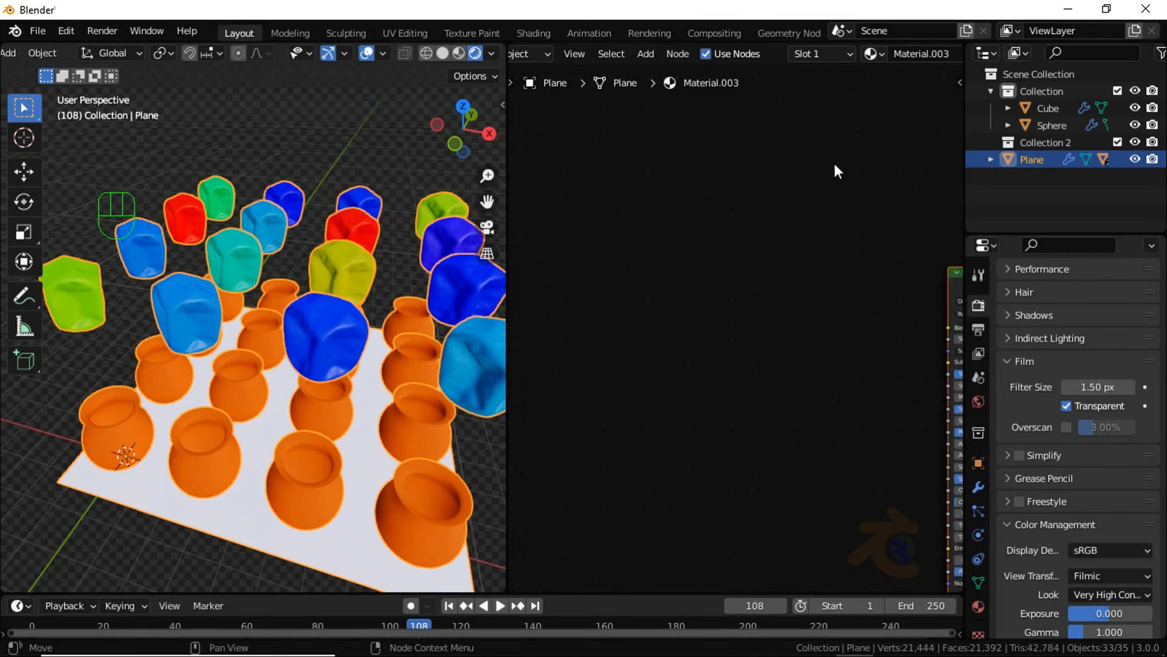
{"action": "middle_click_drag", "start_coordinate": [881, 256], "coordinate": [673, 257]}
{"action": "left_click", "coordinate": [705, 249]}
{"action": "scroll", "coordinate": [725, 256], "scroll_direction": "up", "scroll_amount": 1}
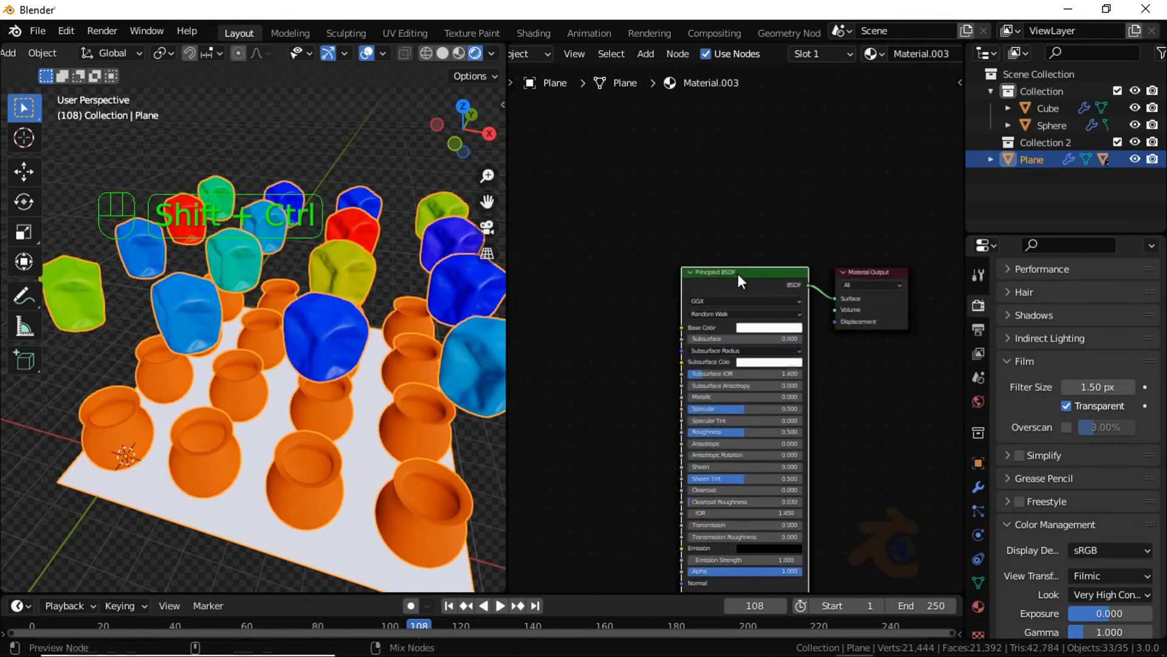
{"action": "key", "text": "ctrl+shift+t"}
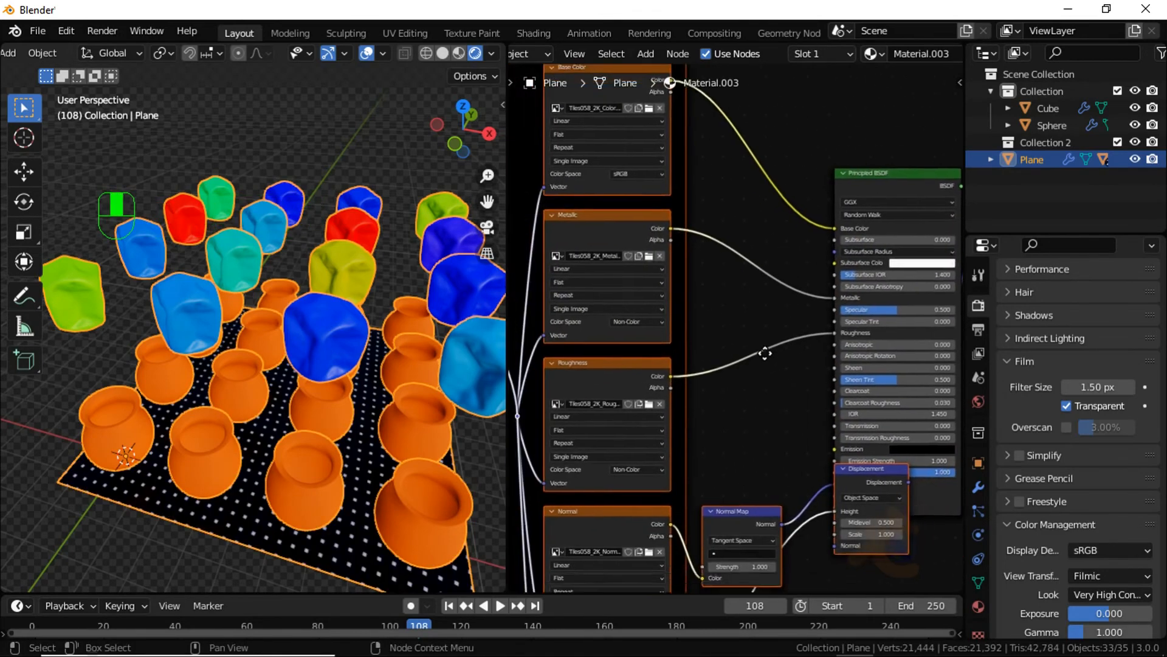
Step: Set the X, Y and Z scale of the plane material's Mapping node to 0.370
{"action": "left_click_drag", "start_coordinate": [769, 353], "coordinate": [526, 230]}
{"action": "middle_click_drag", "start_coordinate": [527, 230], "coordinate": [619, 419]}
{"action": "scroll", "coordinate": [632, 439], "scroll_direction": "up", "scroll_amount": 4}
{"action": "left_click_drag", "start_coordinate": [583, 384], "coordinate": [599, 420]}
{"action": "type", "text": "2.5"}
{"action": "key", "text": "Return"}
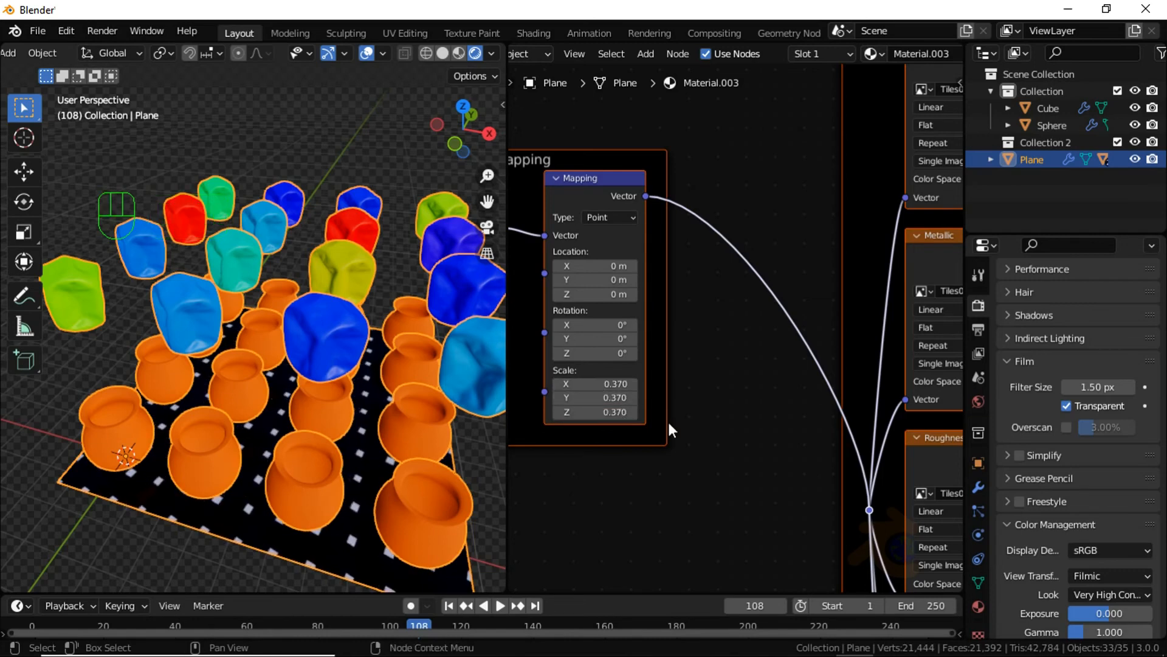
{"action": "scroll", "coordinate": [667, 419], "scroll_direction": "down", "scroll_amount": 2}
{"action": "middle_click_drag", "start_coordinate": [643, 411], "coordinate": [650, 410]}
{"action": "scroll", "coordinate": [727, 433], "scroll_direction": "down", "scroll_amount": 2}
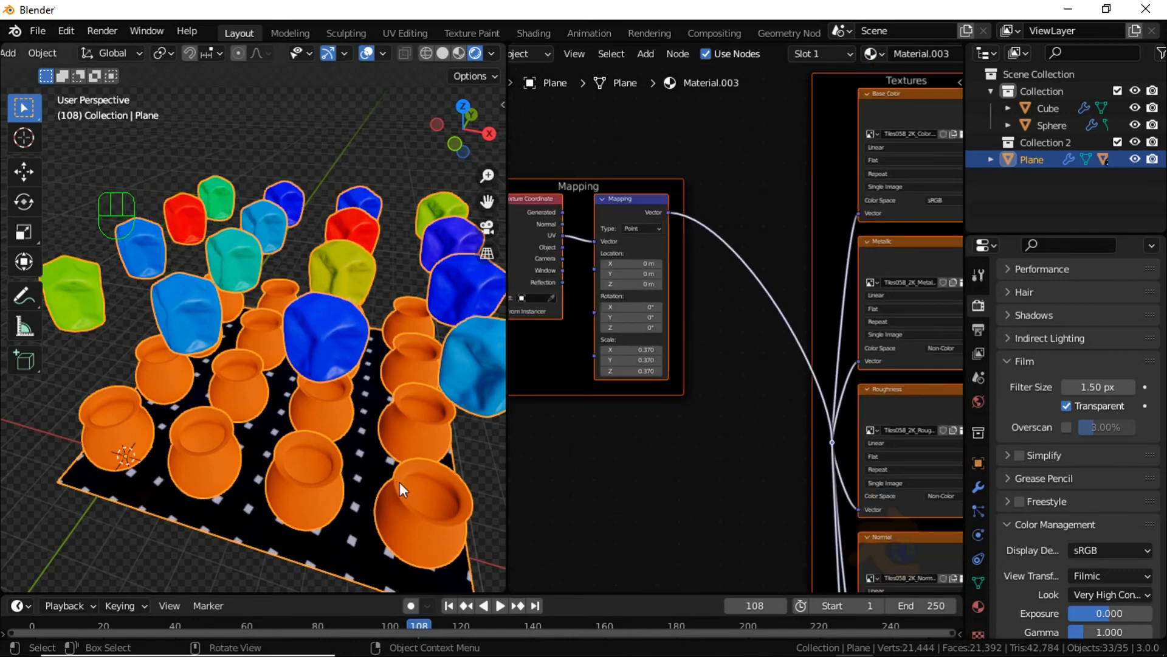
Step: Return to frame 1, add a camera and align it to the current view of the vases
{"action": "left_click", "coordinate": [487, 450]}
{"action": "middle_click_drag", "start_coordinate": [476, 457], "coordinate": [337, 414]}
{"action": "key", "text": "shift+Left"}
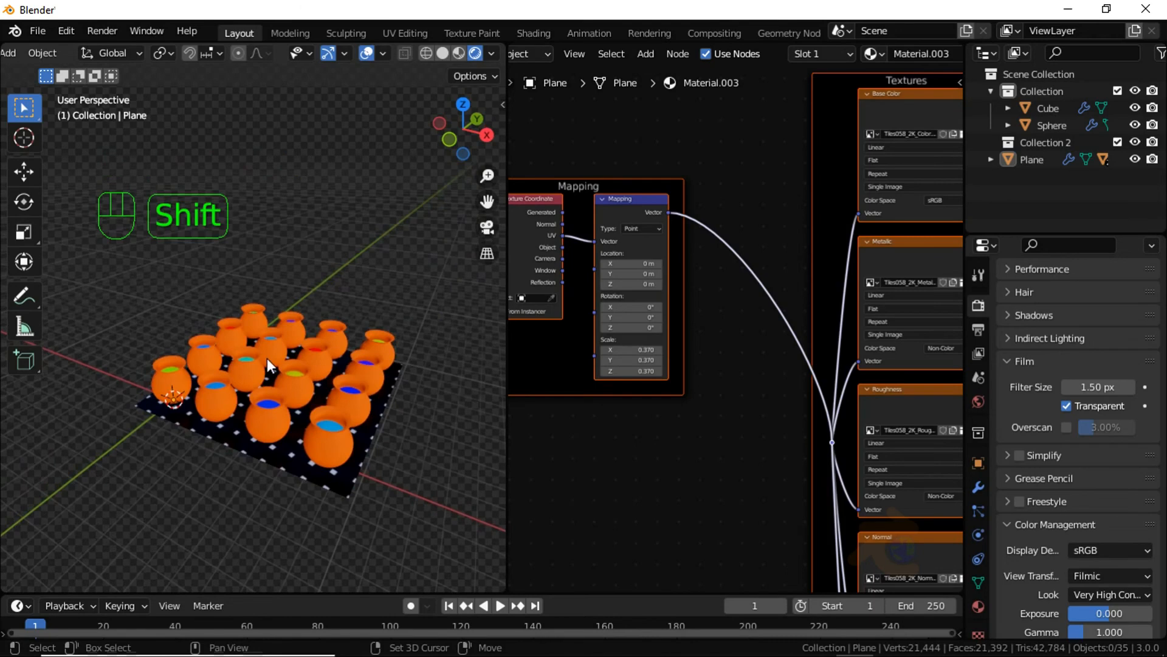
{"action": "key", "text": "shift+a"}
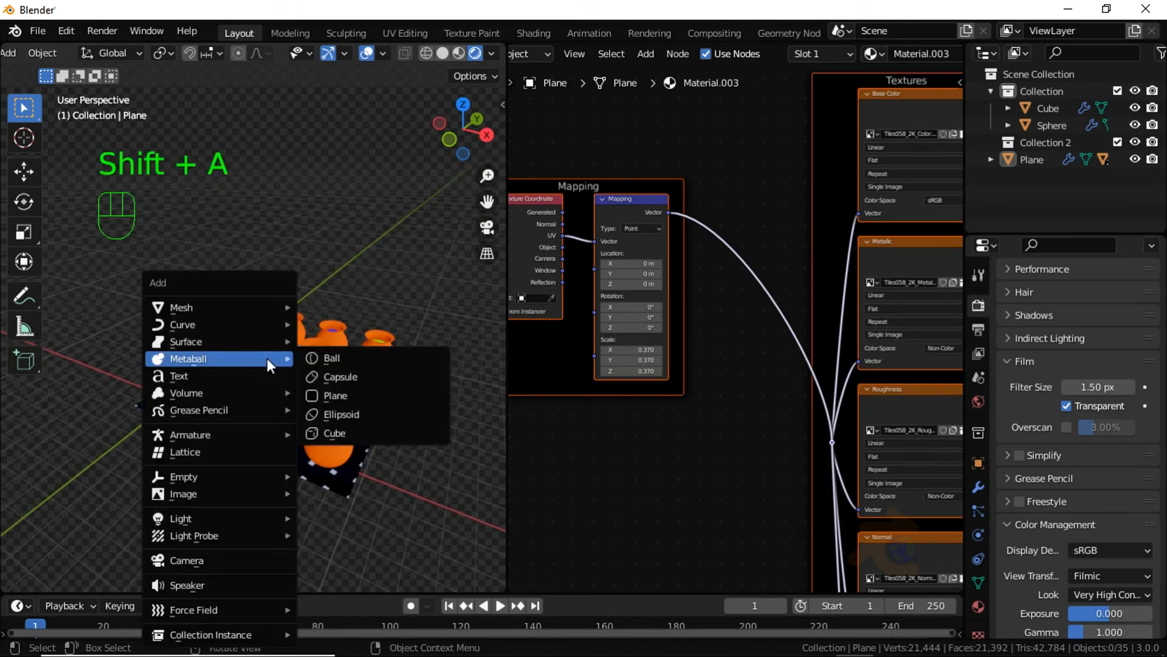
{"action": "left_click", "coordinate": [207, 559]}
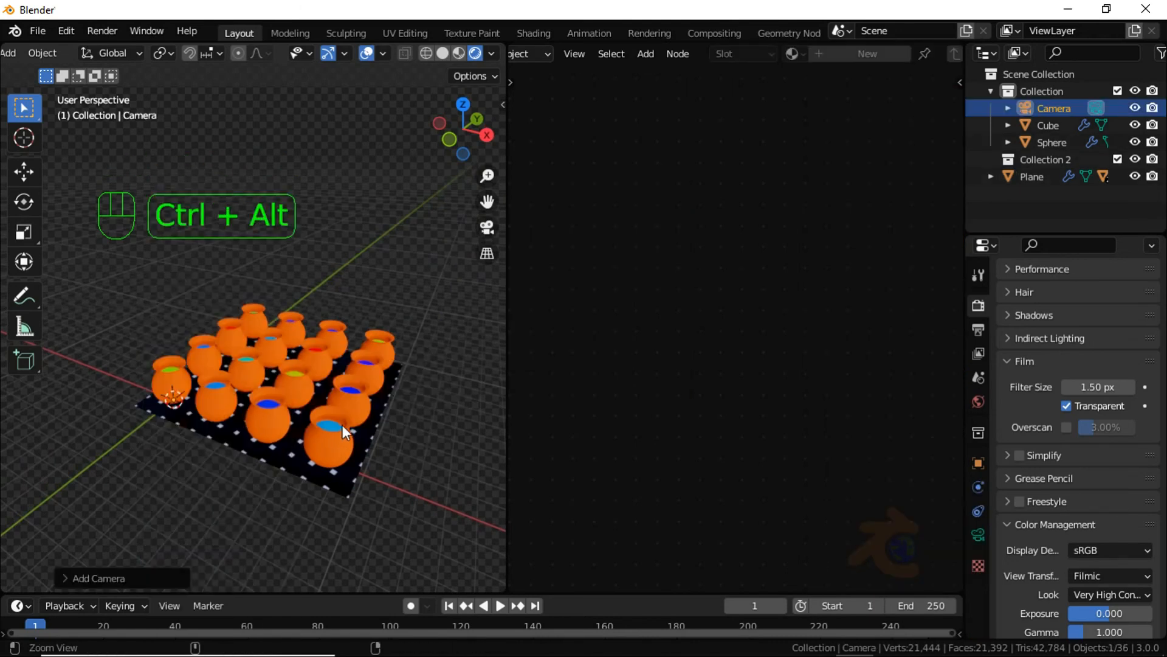
{"action": "key", "text": "ctrl+alt+KP_0"}
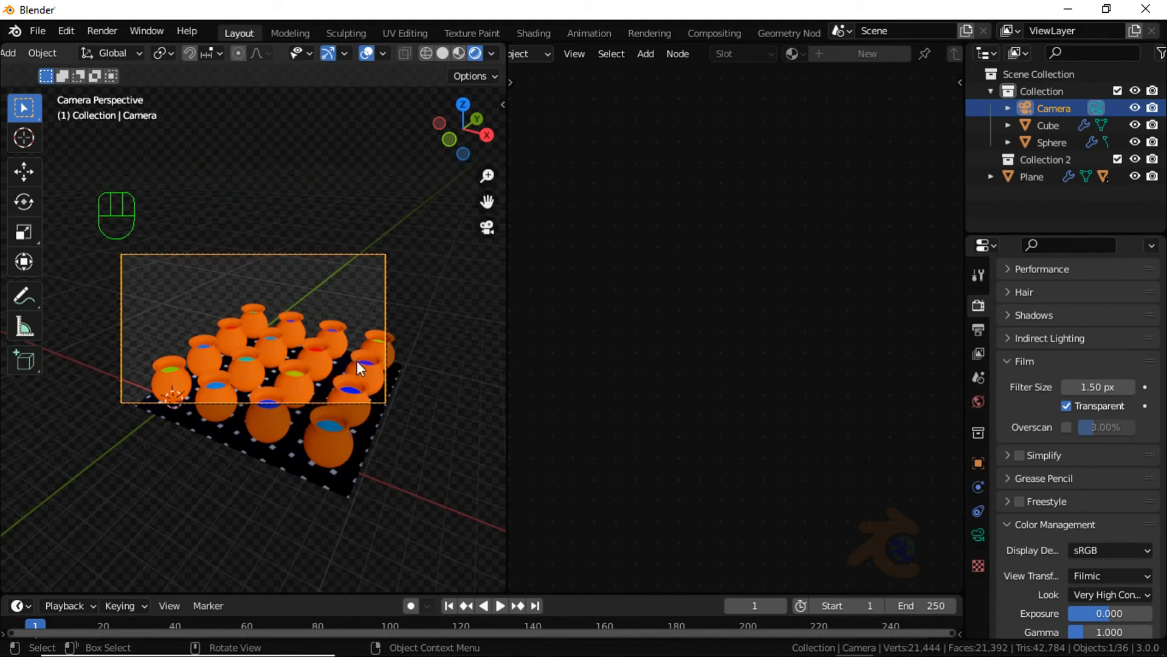
Step: Lock the camera to the view and reframe it around the whole plane of vases, checking the framing during playback
{"action": "key", "text": "n"}
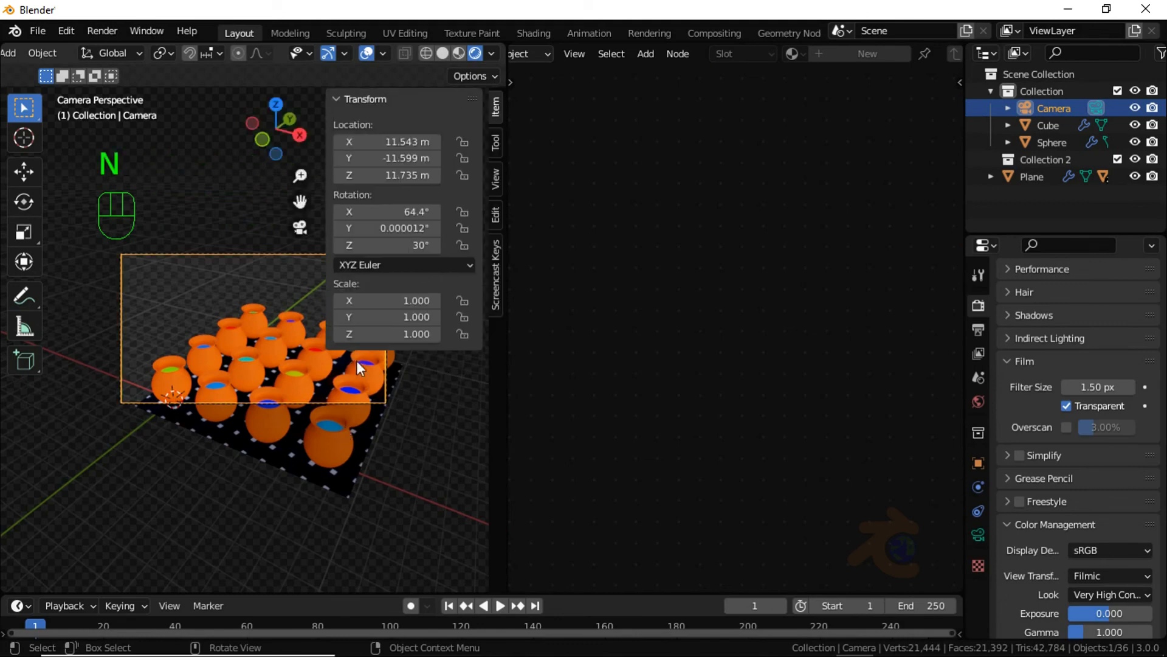
{"action": "left_click", "coordinate": [496, 182]}
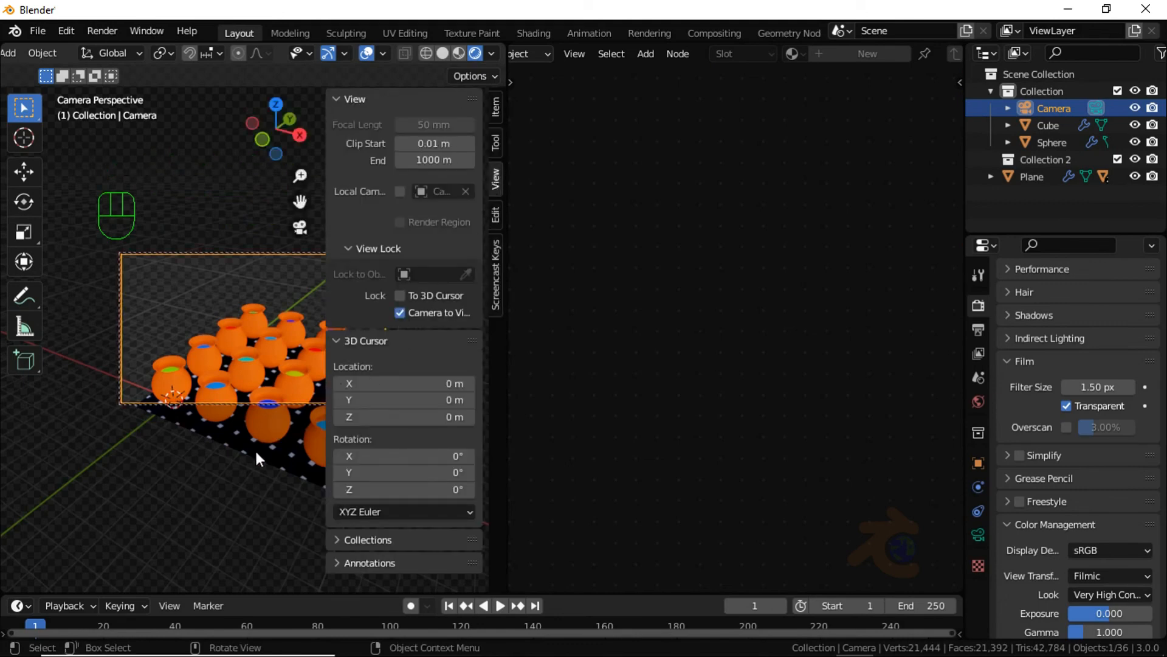
{"action": "key", "text": "n"}
{"action": "mouse_move", "coordinate": [488, 200]}
{"action": "left_mouse_down"}
{"action": "mouse_move", "coordinate": [488, 161]}
{"action": "mouse_move", "coordinate": [485, 223]}
{"action": "mouse_move", "coordinate": [487, 182]}
{"action": "mouse_move", "coordinate": [485, 193]}
{"action": "left_mouse_up"}
{"action": "key", "text": "space"}
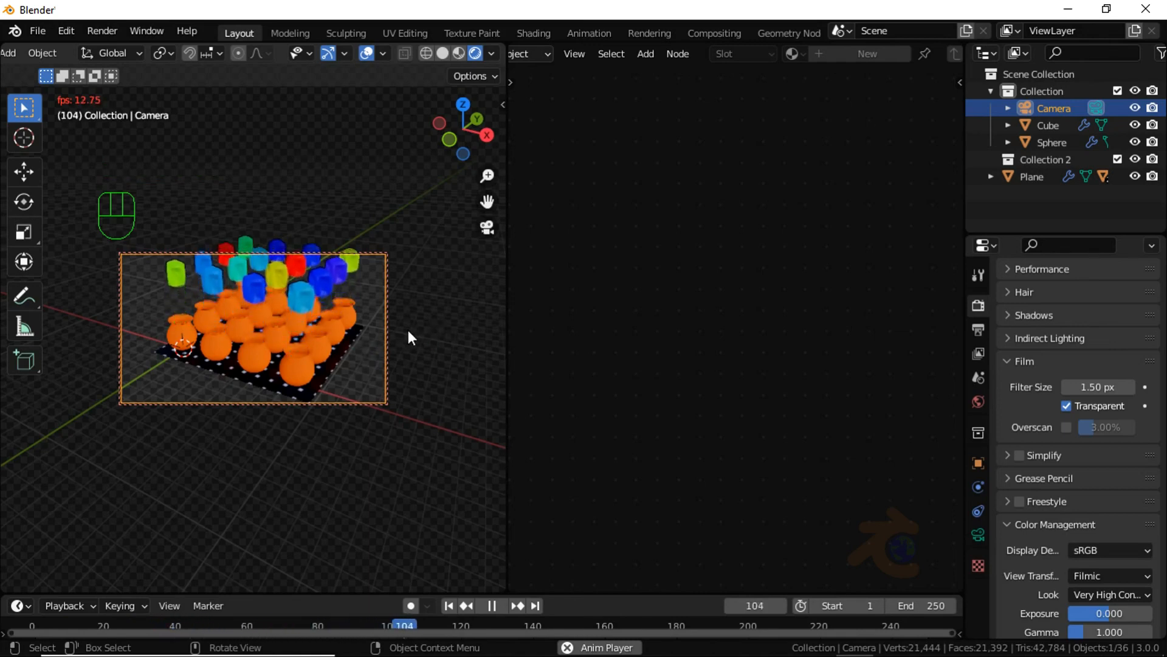
{"action": "key", "text": "space"}
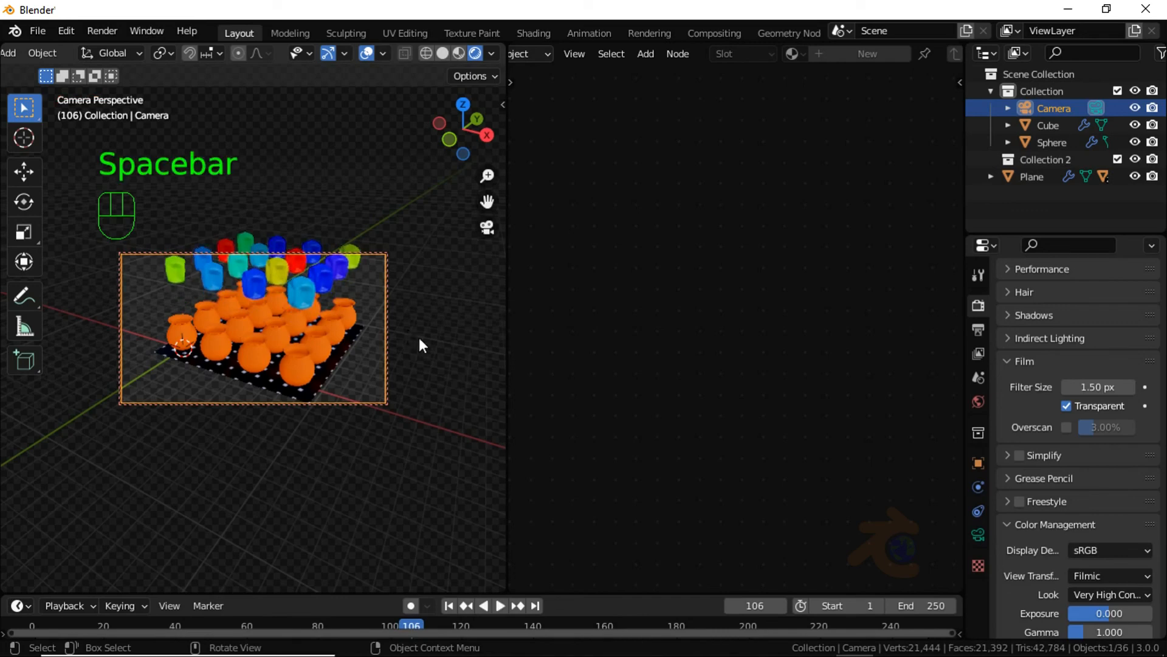
Step: Set the render output to FFmpeg Video with High Quality encoding
{"action": "left_click", "coordinate": [977, 330]}
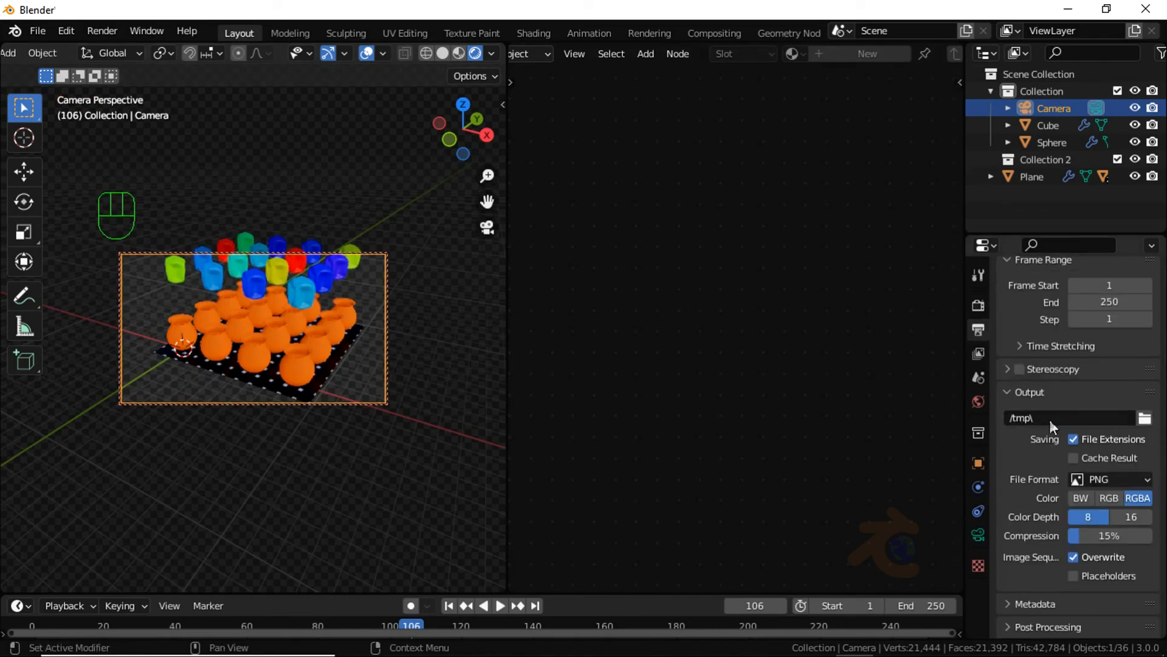
{"action": "left_click", "coordinate": [1137, 477]}
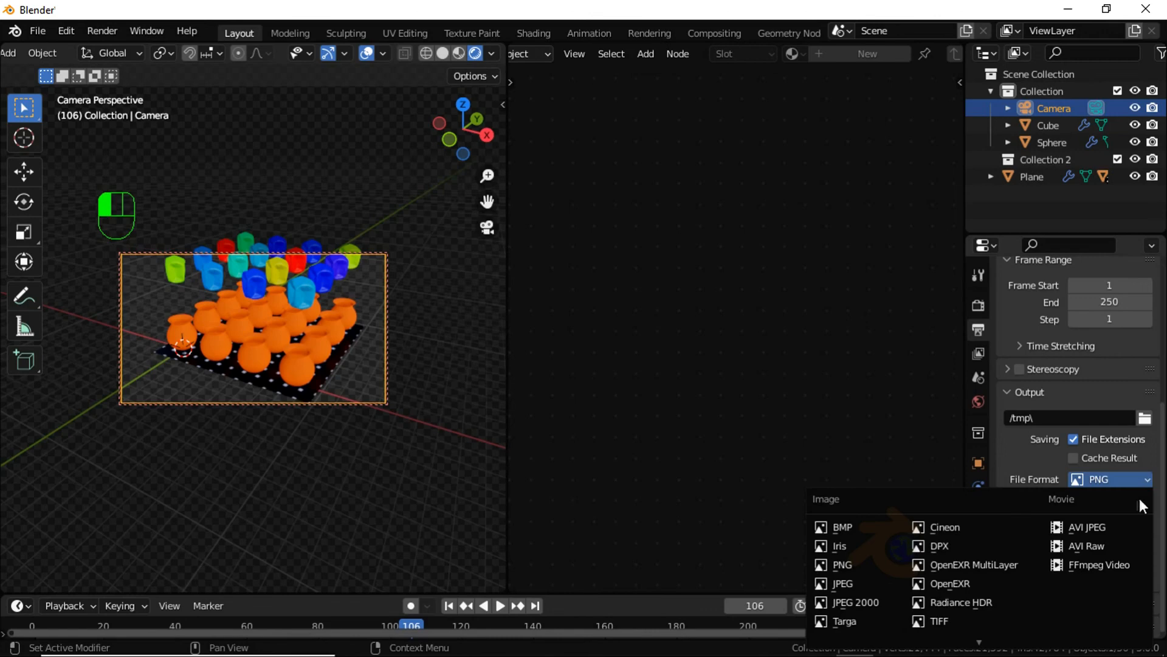
{"action": "left_click", "coordinate": [1103, 567]}
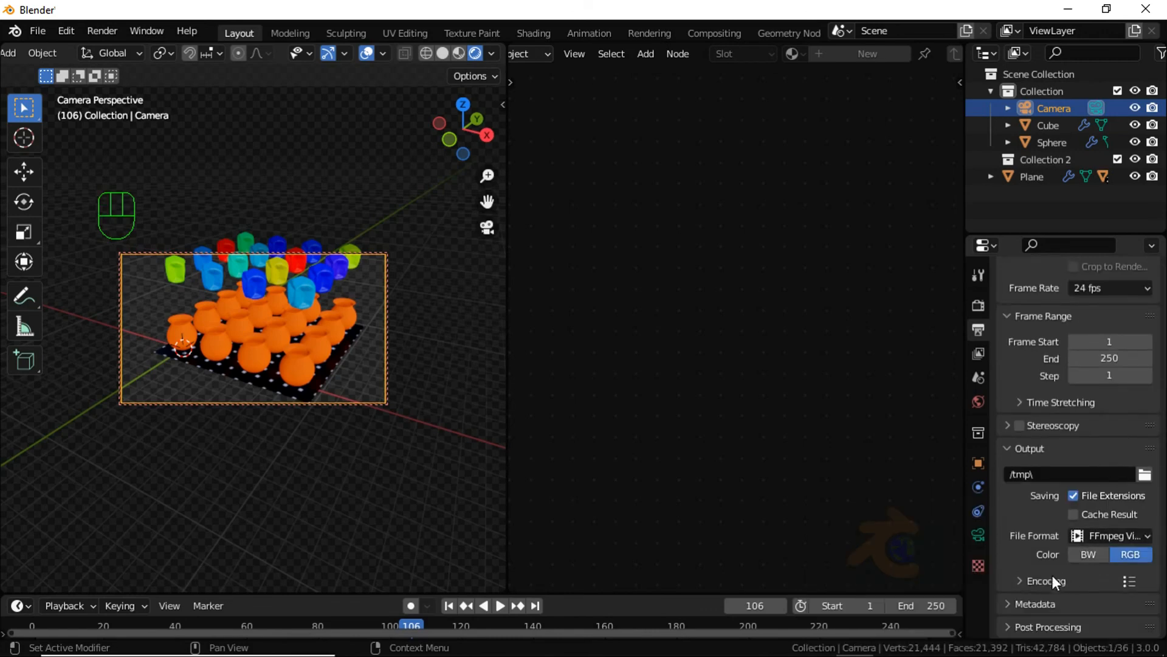
{"action": "left_click", "coordinate": [1029, 581]}
{"action": "scroll", "coordinate": [1097, 569], "scroll_direction": "down", "scroll_amount": 5}
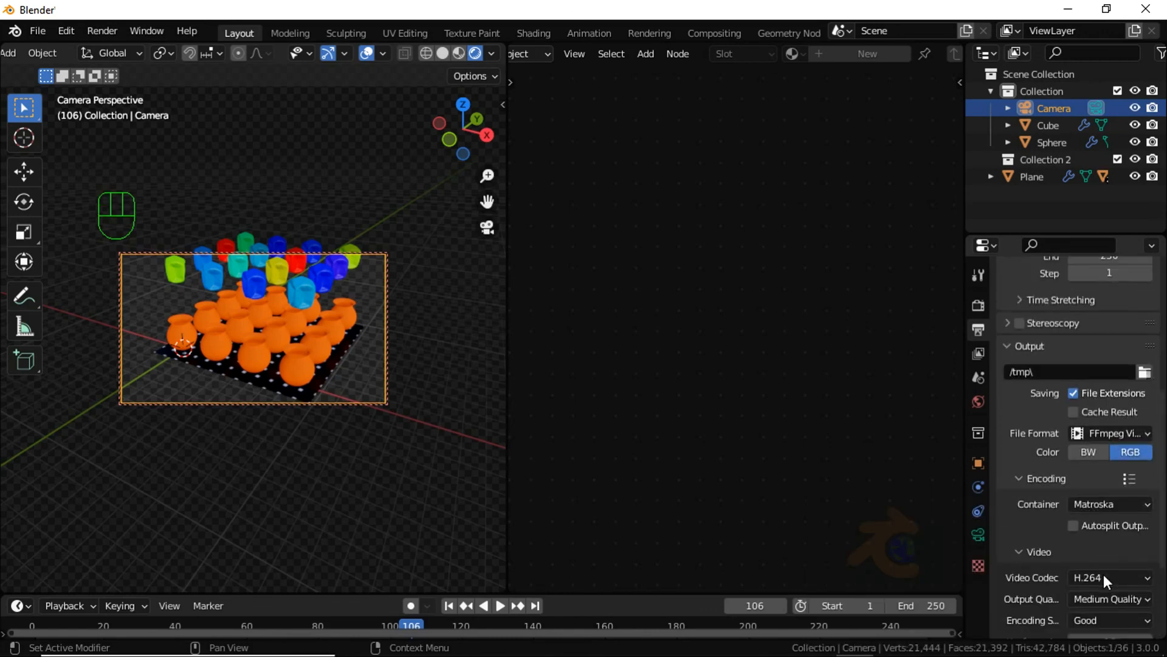
{"action": "left_click", "coordinate": [1105, 566]}
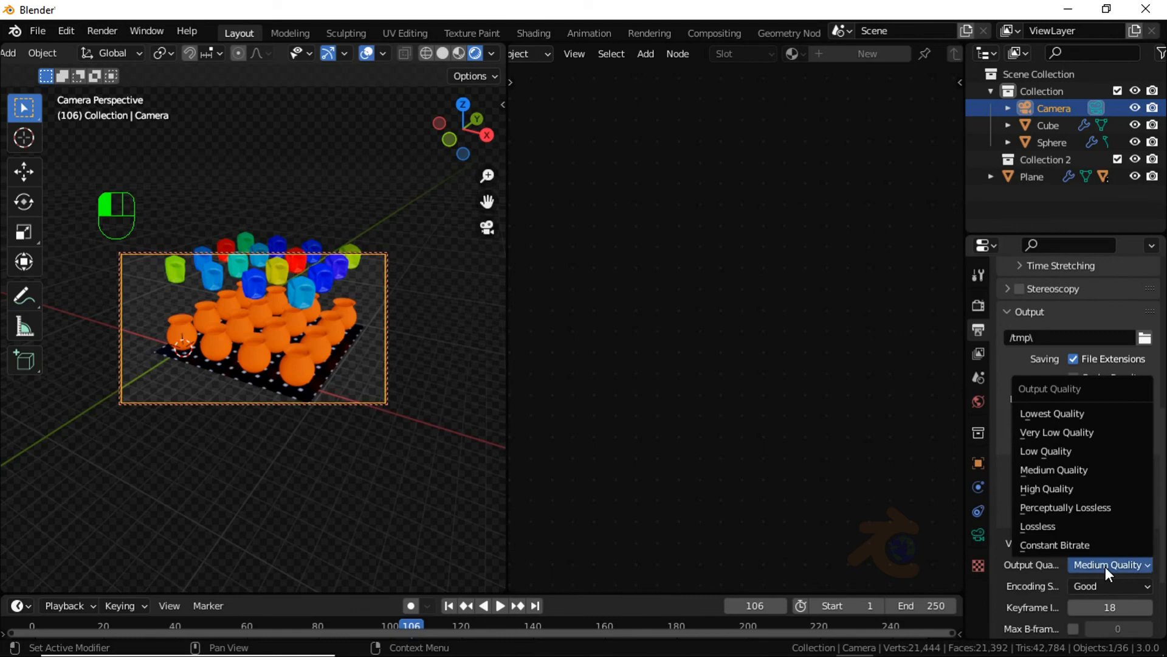
{"action": "left_click", "coordinate": [1047, 489]}
{"action": "scroll", "coordinate": [1070, 516], "scroll_direction": "down", "scroll_amount": 3}
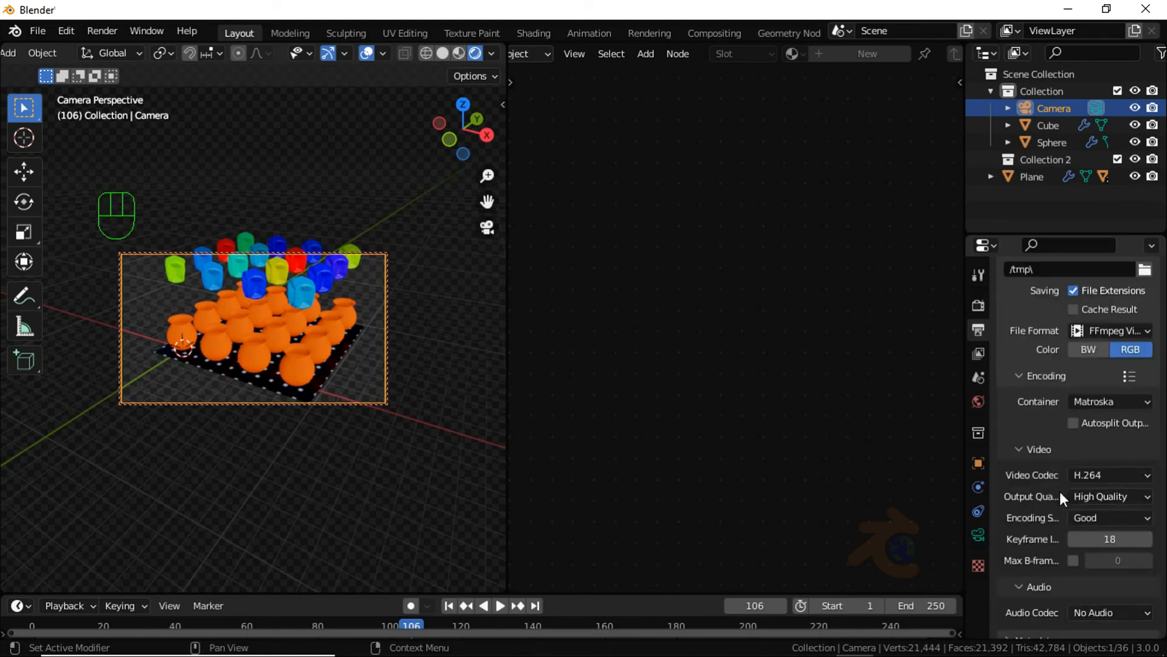
Step: Start rendering the animation
{"action": "left_click", "coordinate": [100, 30]}
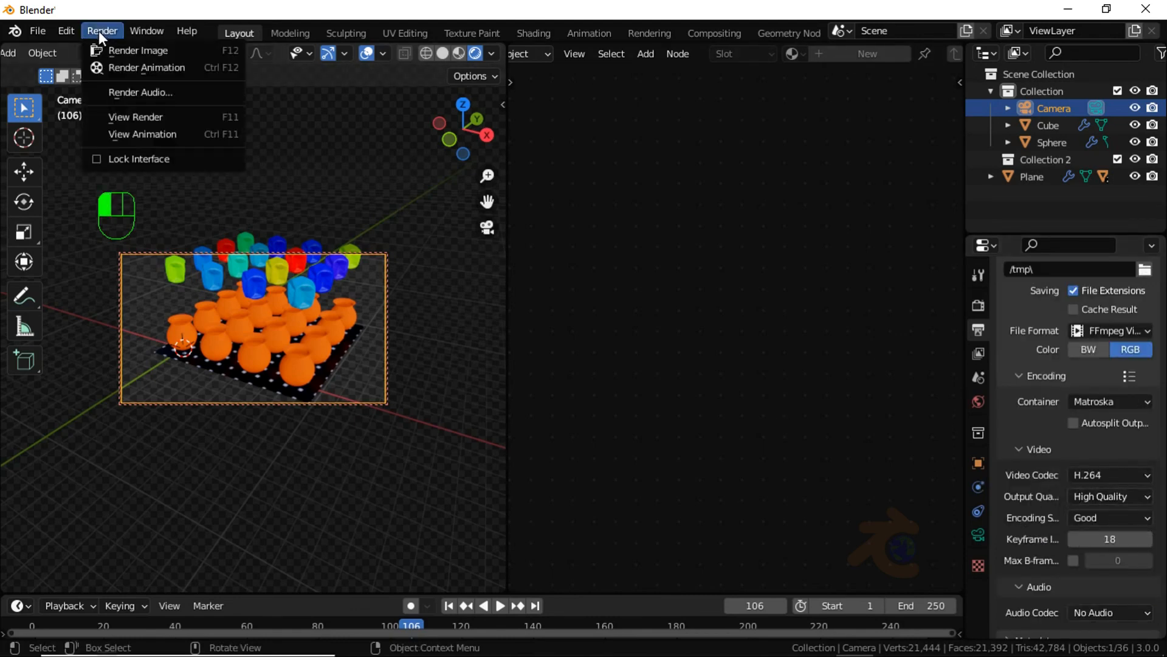
{"action": "left_click", "coordinate": [206, 67]}
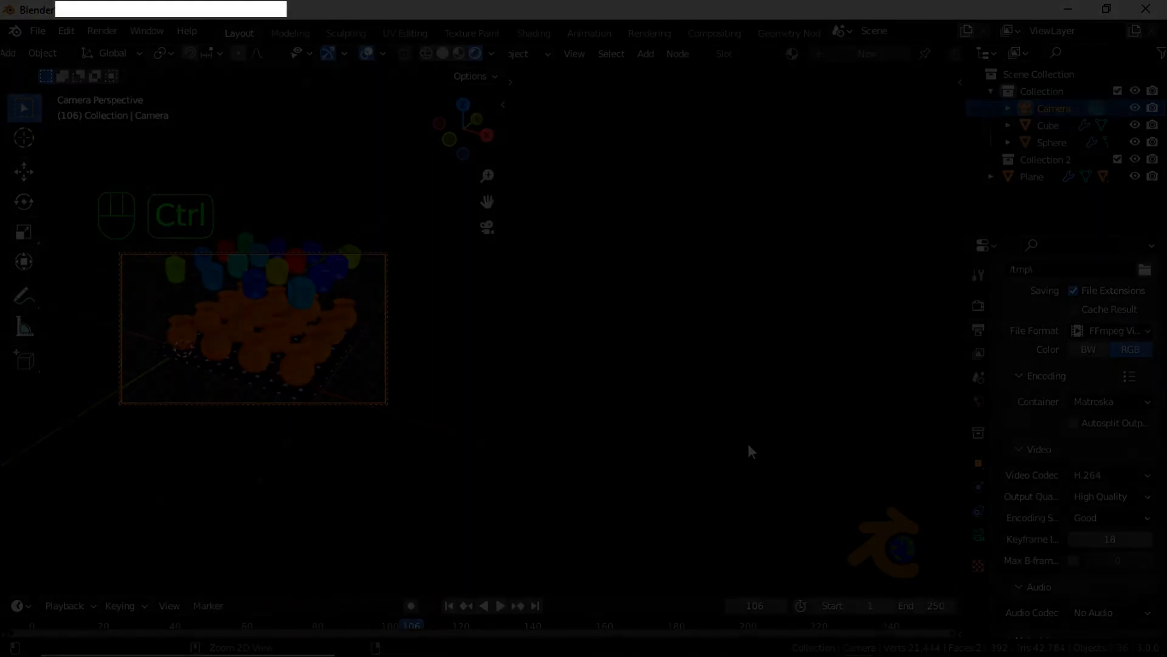